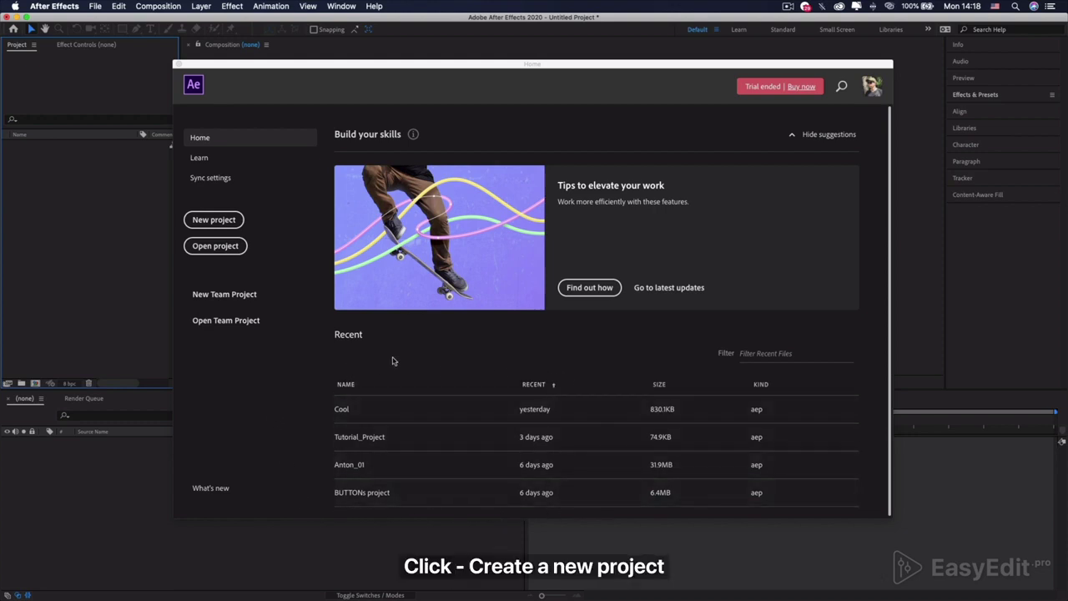
# Create a new project and start a new composition in it
pyautogui.click(222, 224)
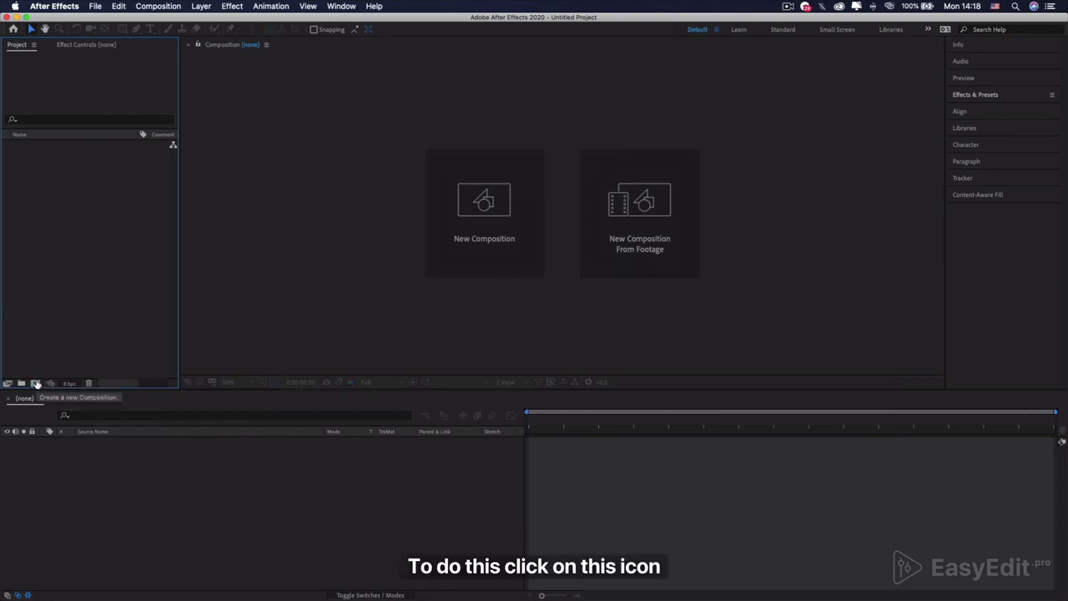
pyautogui.click(35, 384)
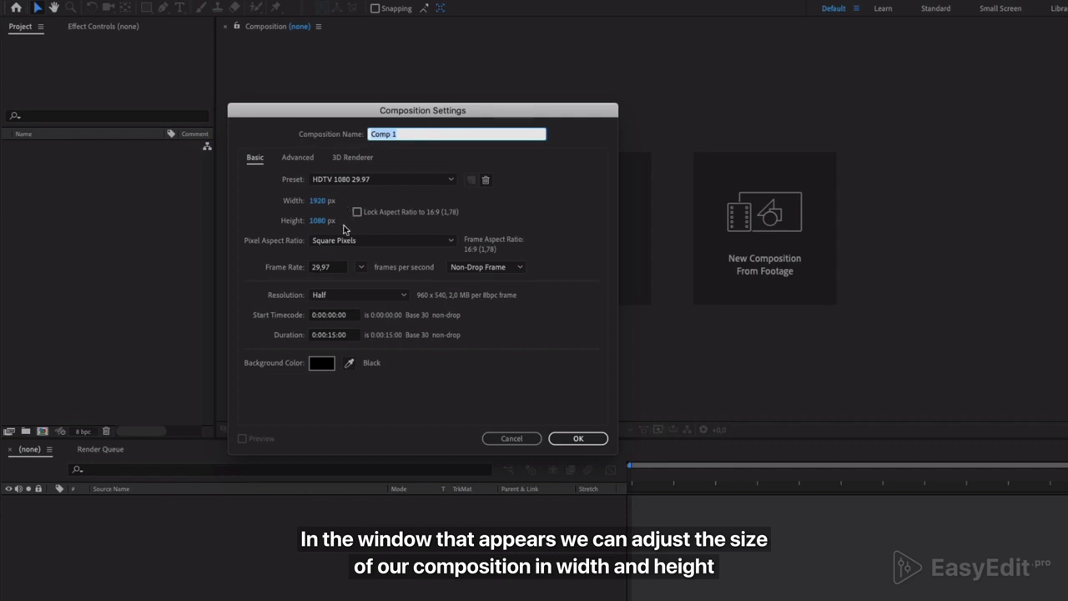
# Lock the composition's aspect ratio, try height 1920 and width 1080, restore the width to 1920 px and unlock the ratio
pyautogui.click(357, 213)
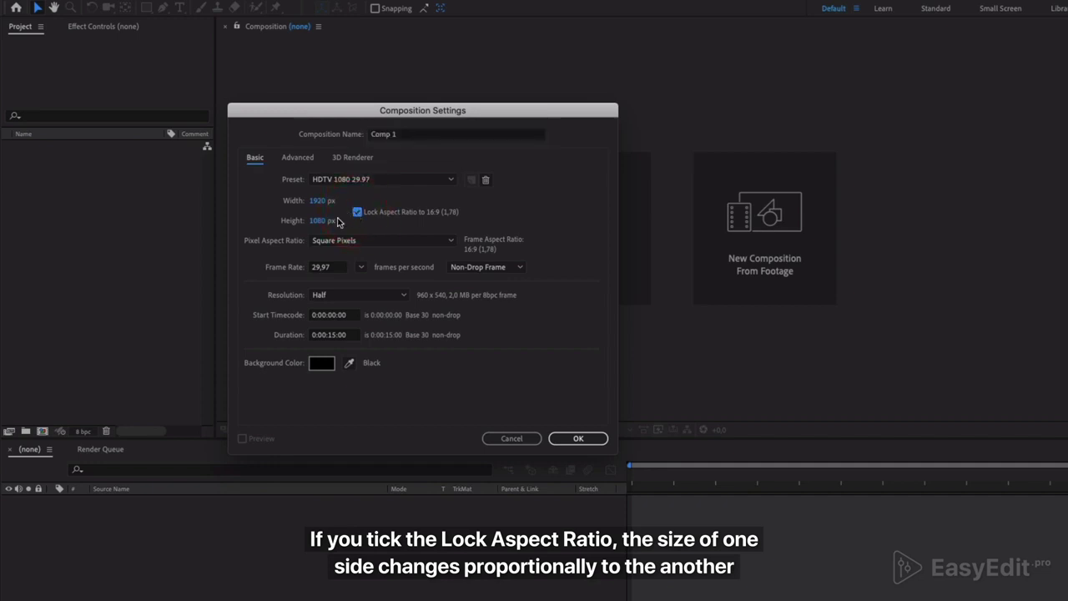
pyautogui.click(319, 221)
pyautogui.write('19')
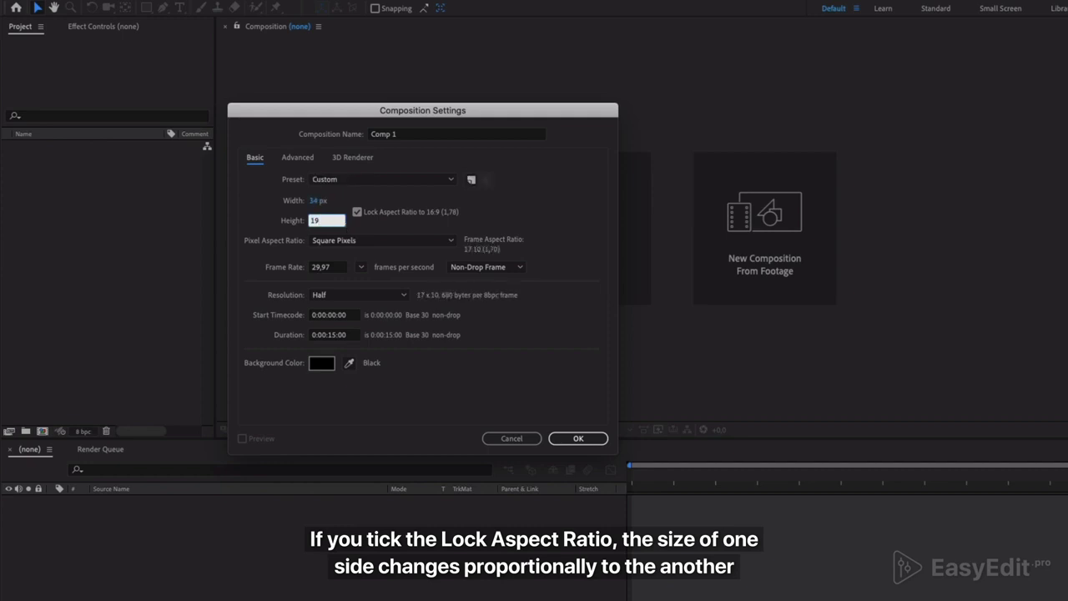
pyautogui.write('20')
pyautogui.click(318, 200)
pyautogui.write('1080')
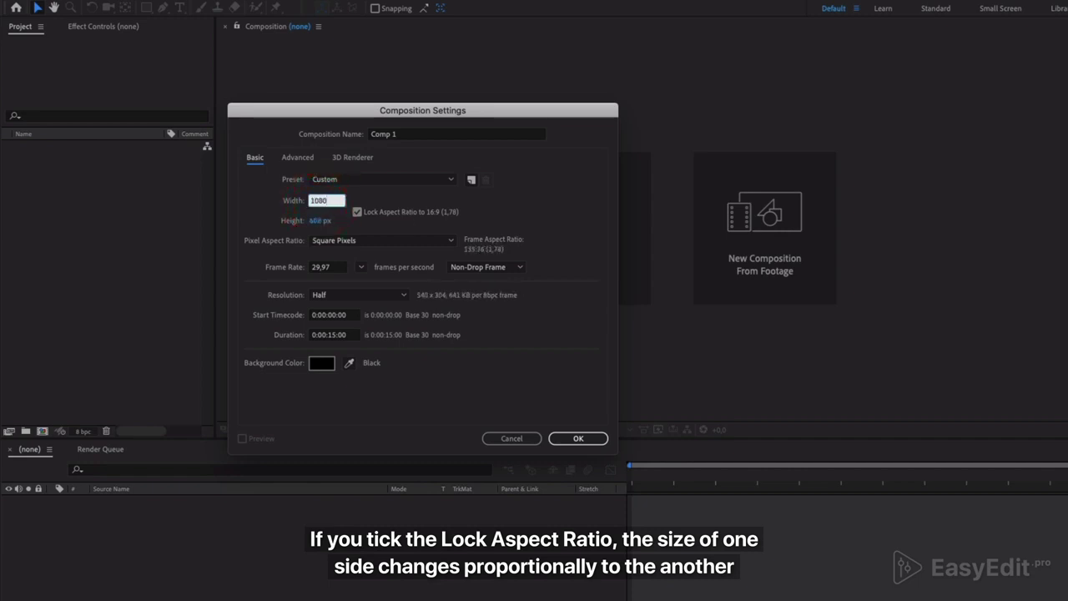
pyautogui.doubleClick(337, 201)
pyautogui.write('1920')
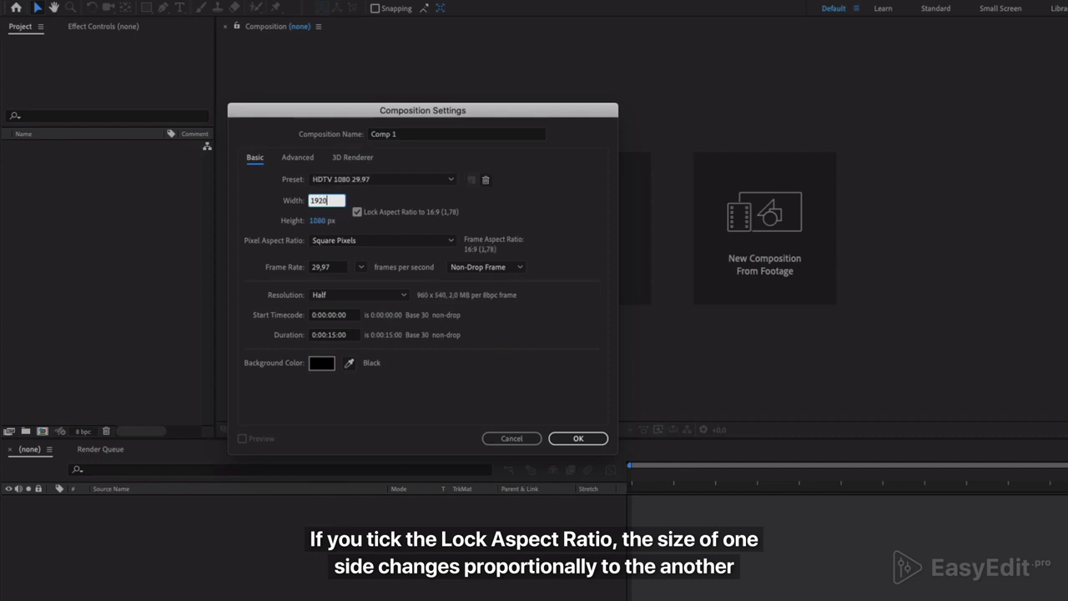
pyautogui.click(357, 212)
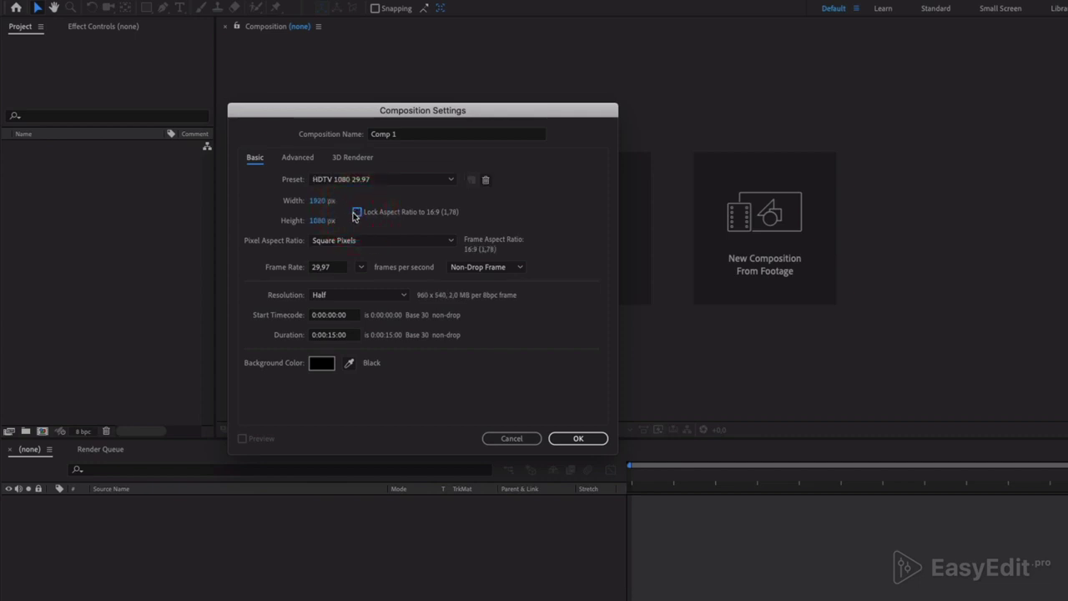
# Choose a frame rate of 29,97, set the duration to 0:00:20:00 and create the composition
pyautogui.click(361, 268)
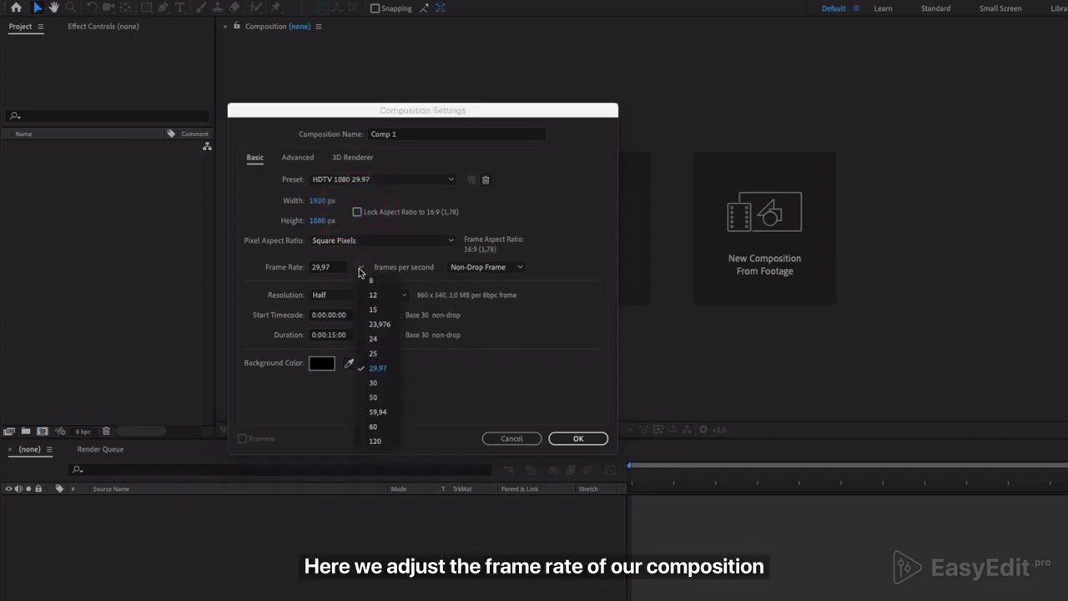
pyautogui.click(392, 369)
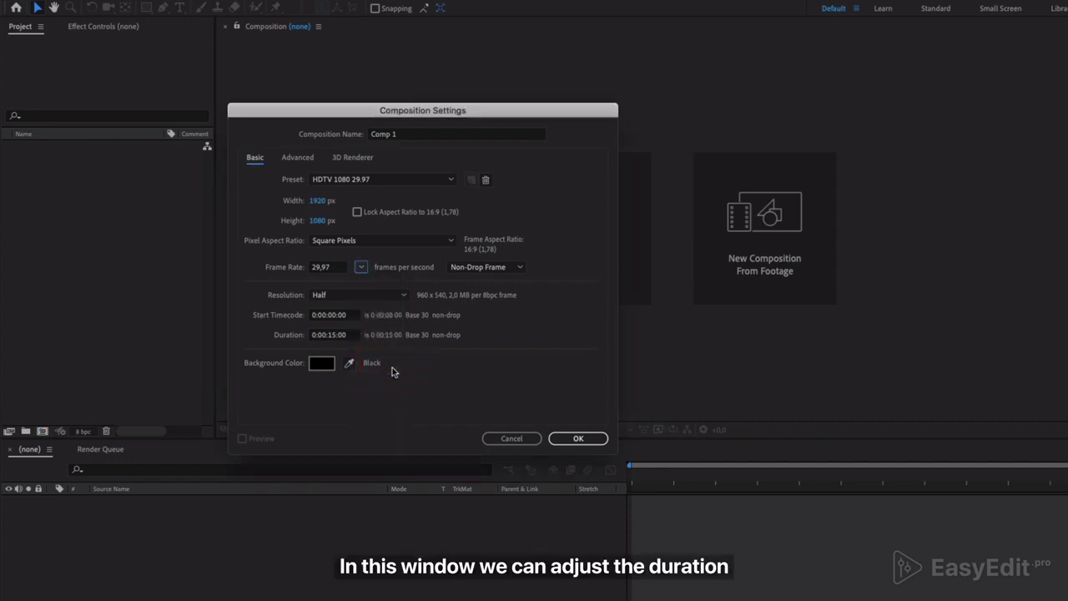
pyautogui.click(334, 334)
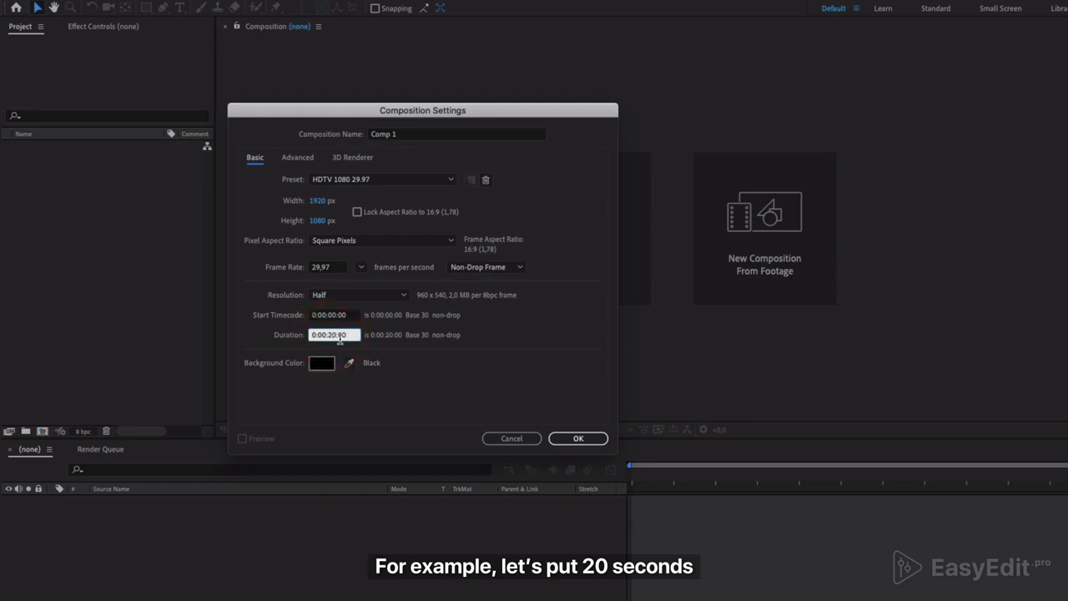
pyautogui.click(577, 439)
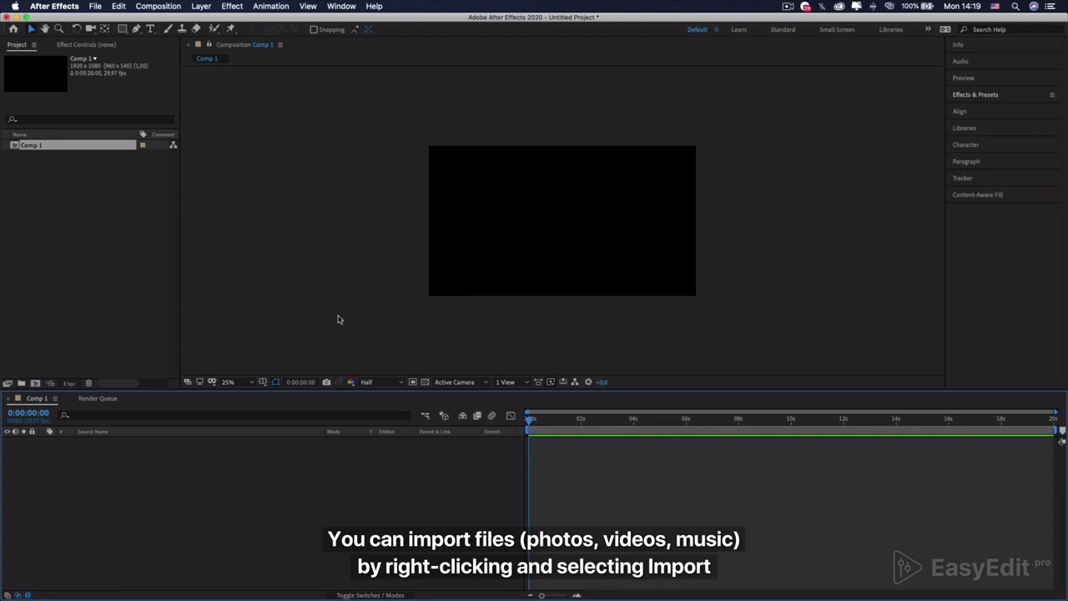
# Import the footage file Pexels Videos 2328902.mp4 into the project
pyautogui.rightClick(91, 261)
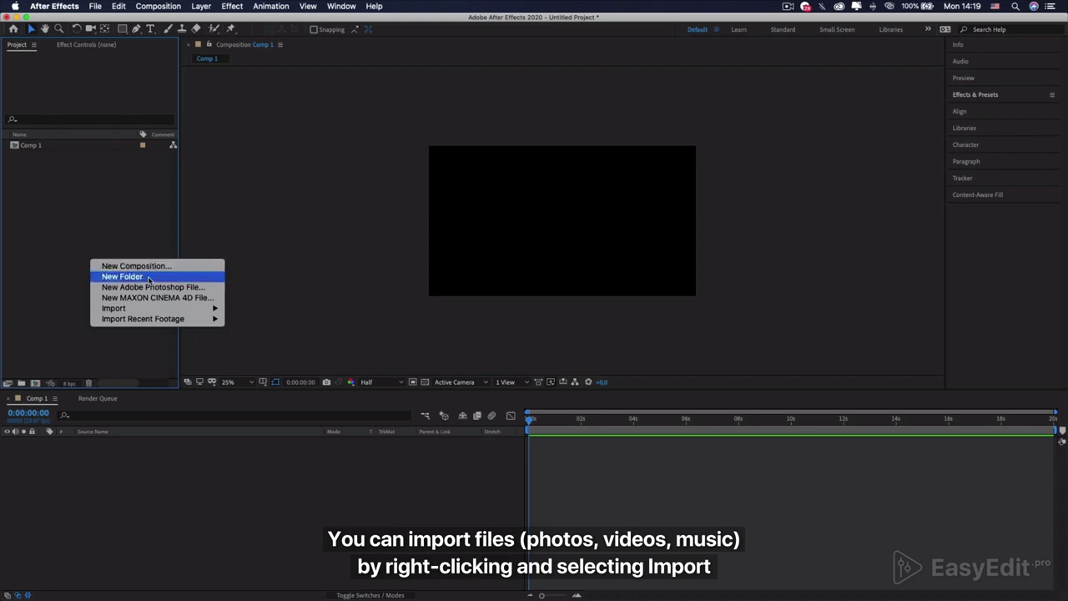
pyautogui.moveTo(163, 311)
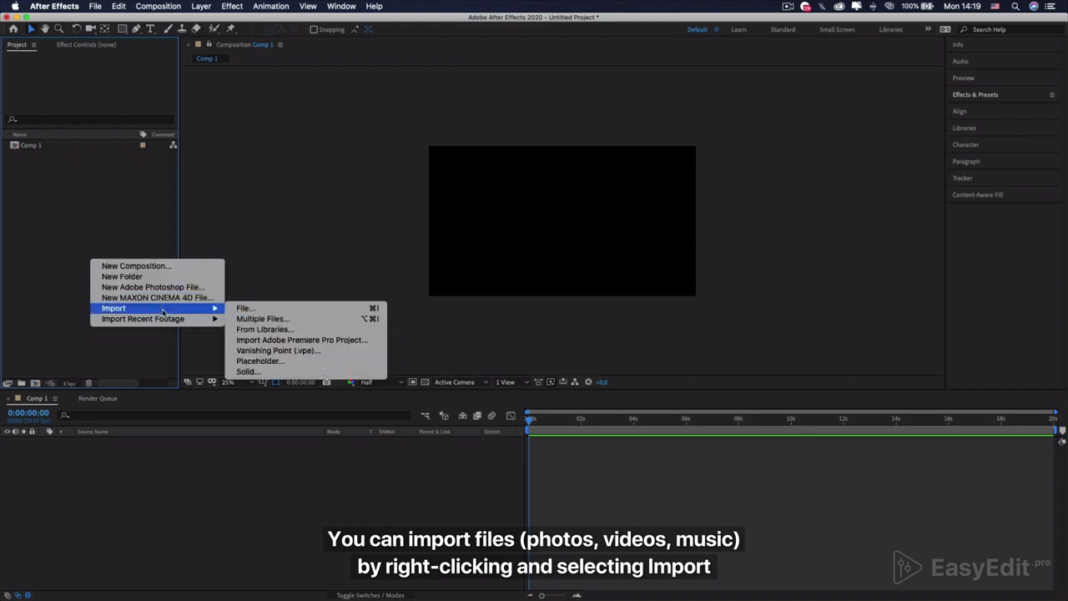
pyautogui.click(316, 309)
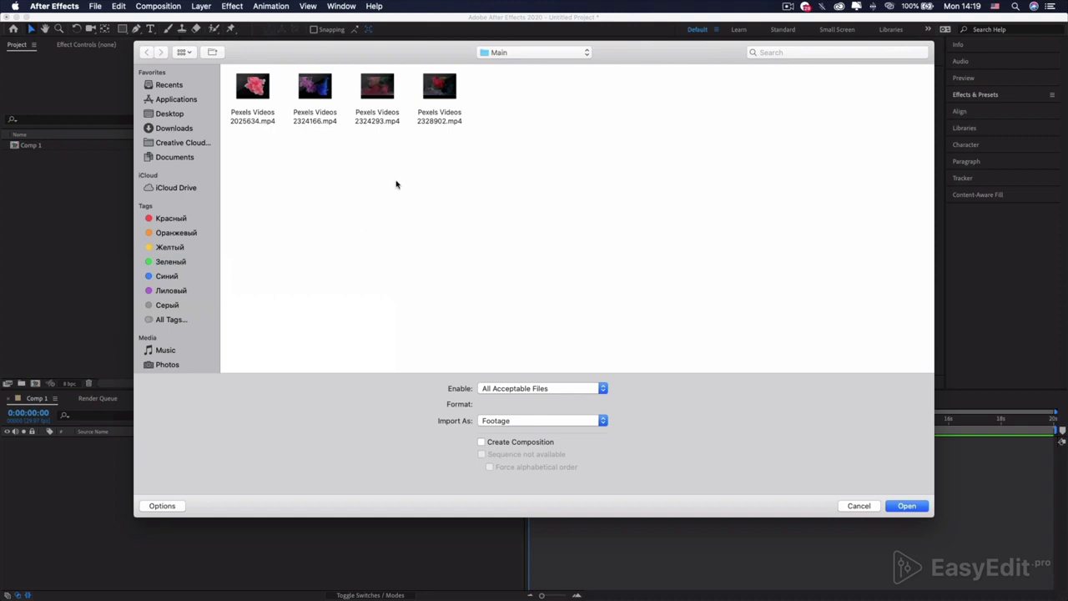
pyautogui.click(440, 117)
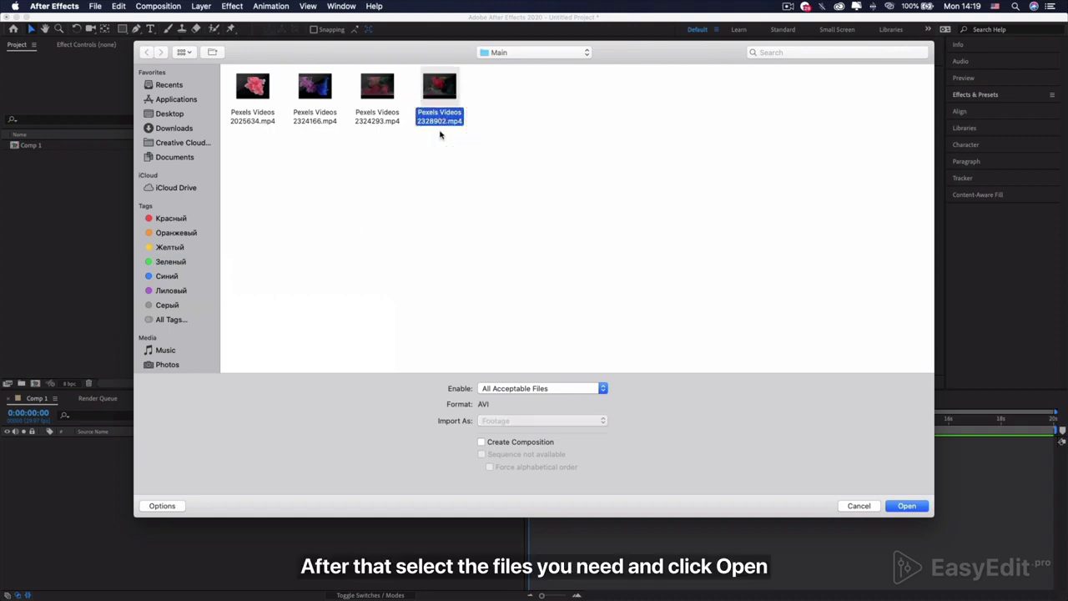
pyautogui.click(905, 506)
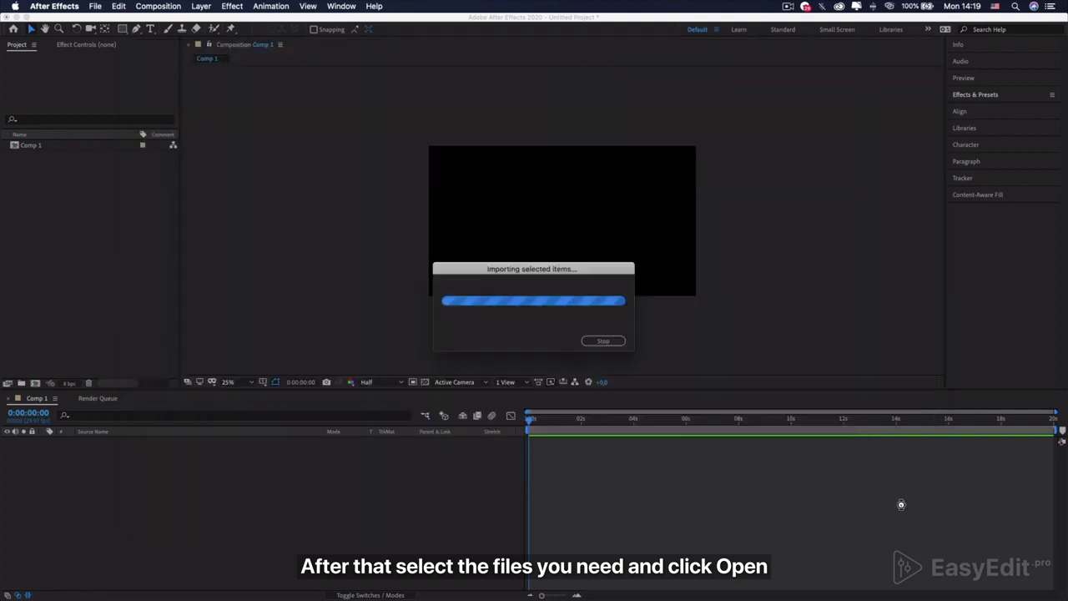
pyautogui.doubleClick(77, 243)
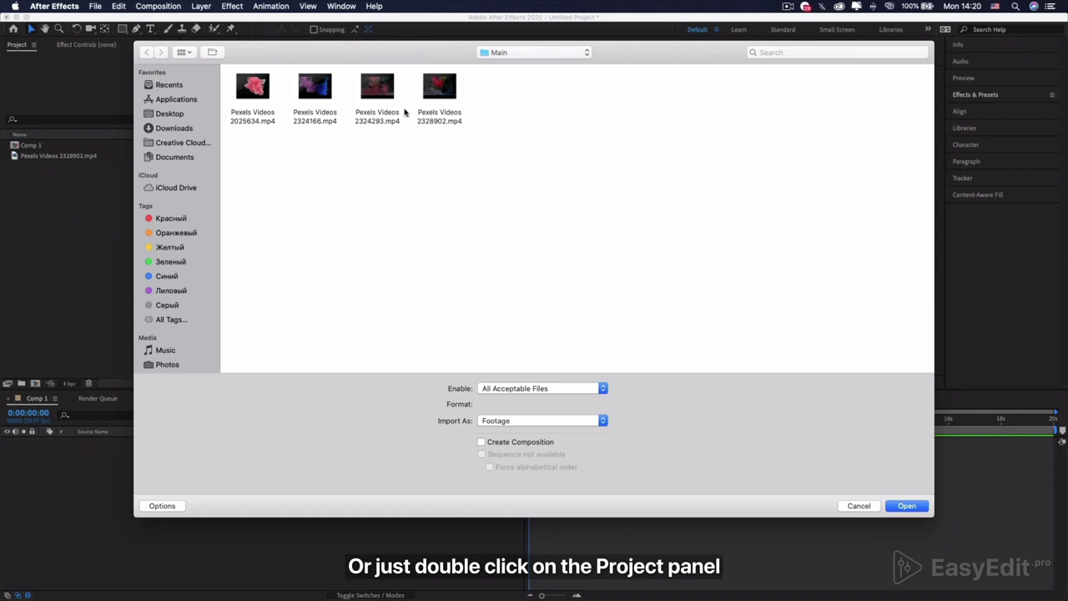
pyautogui.click(855, 506)
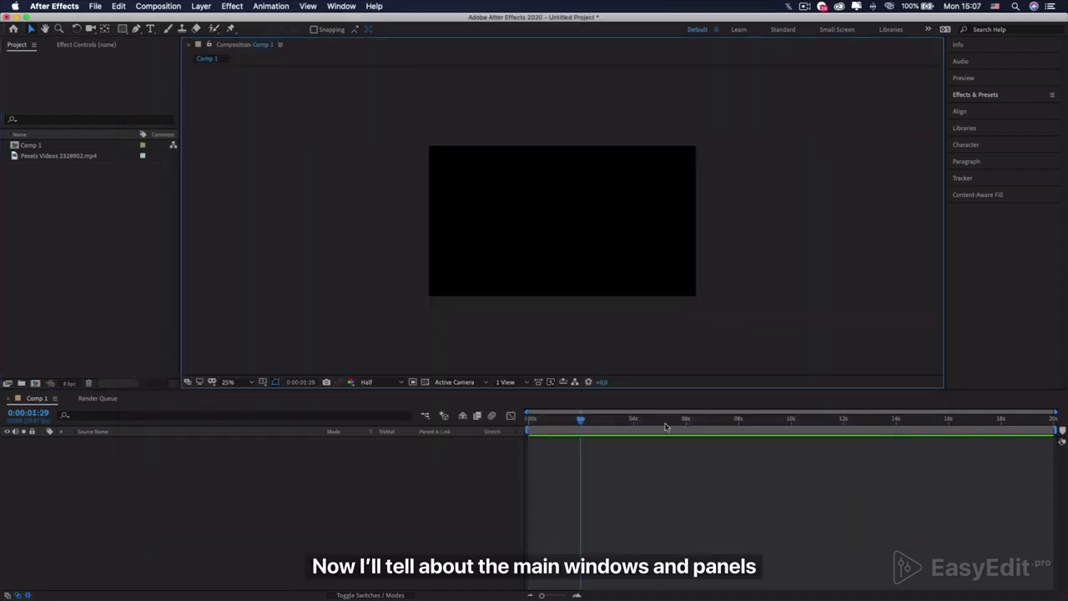
# Return the playhead to the start of Comp 1 and add Pexels Videos 2328902.mp4 as a layer
pyautogui.click(540, 503)
pyautogui.press('Home')
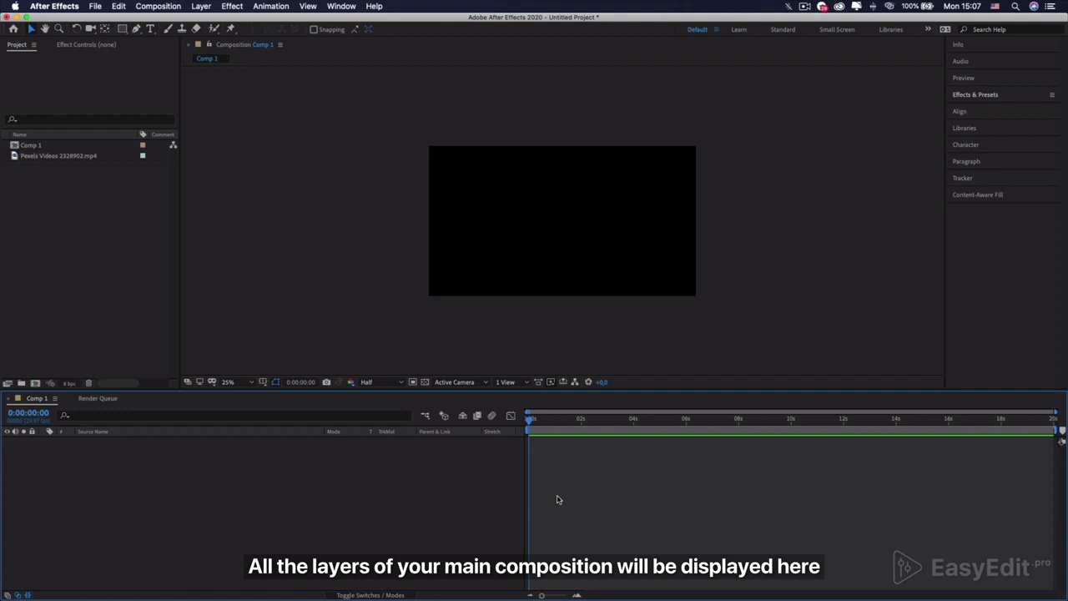
pyautogui.moveTo(72, 155); pyautogui.dragTo(256, 472)
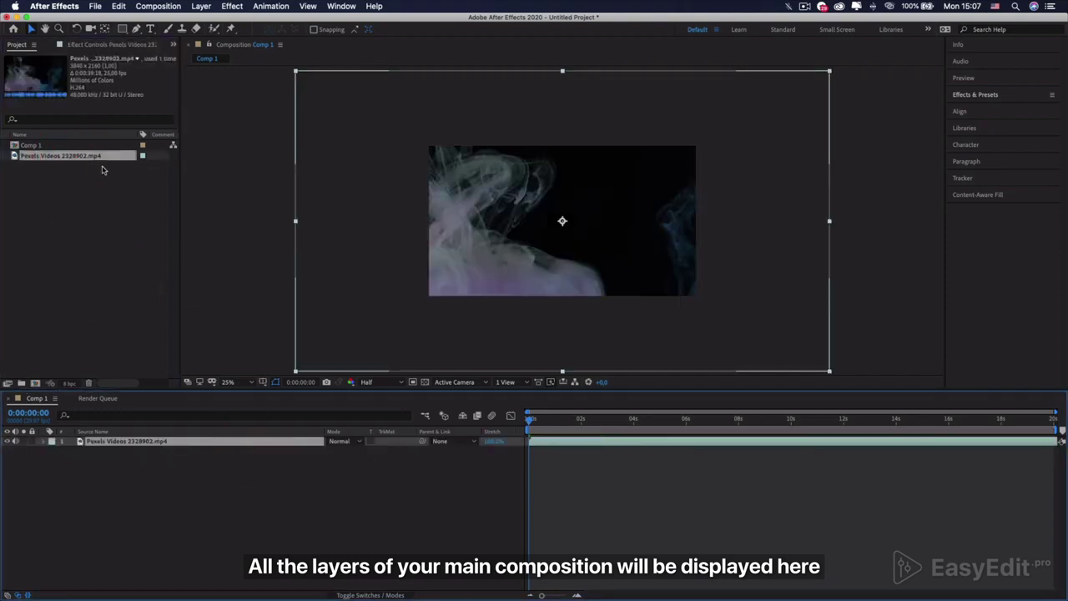
# Reveal the video layer's Transform properties and set its scale to 50% and its position to 960, 538
pyautogui.click(43, 442)
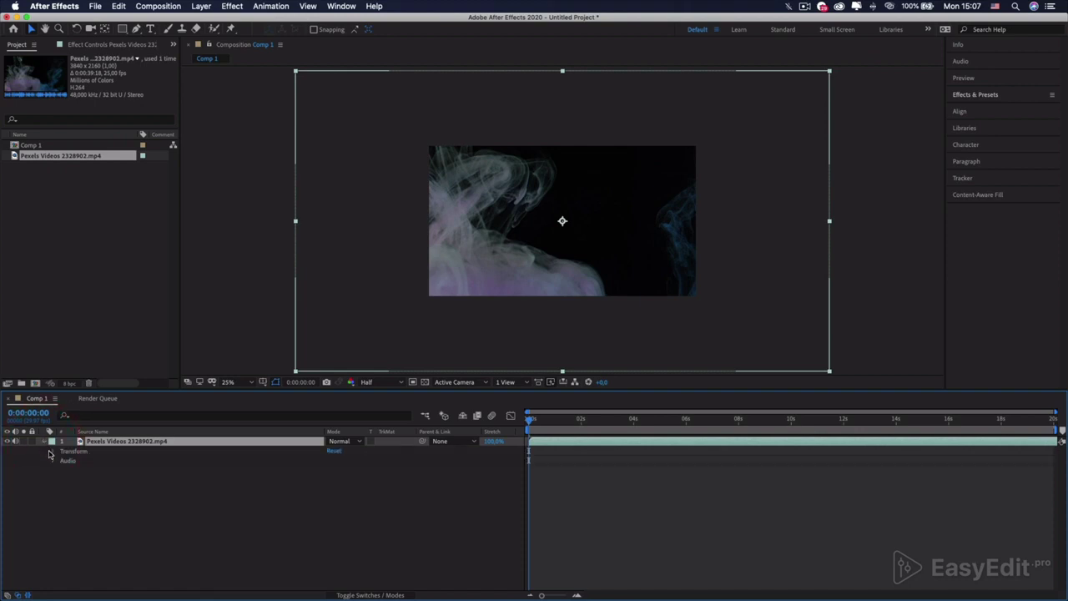
pyautogui.click(51, 452)
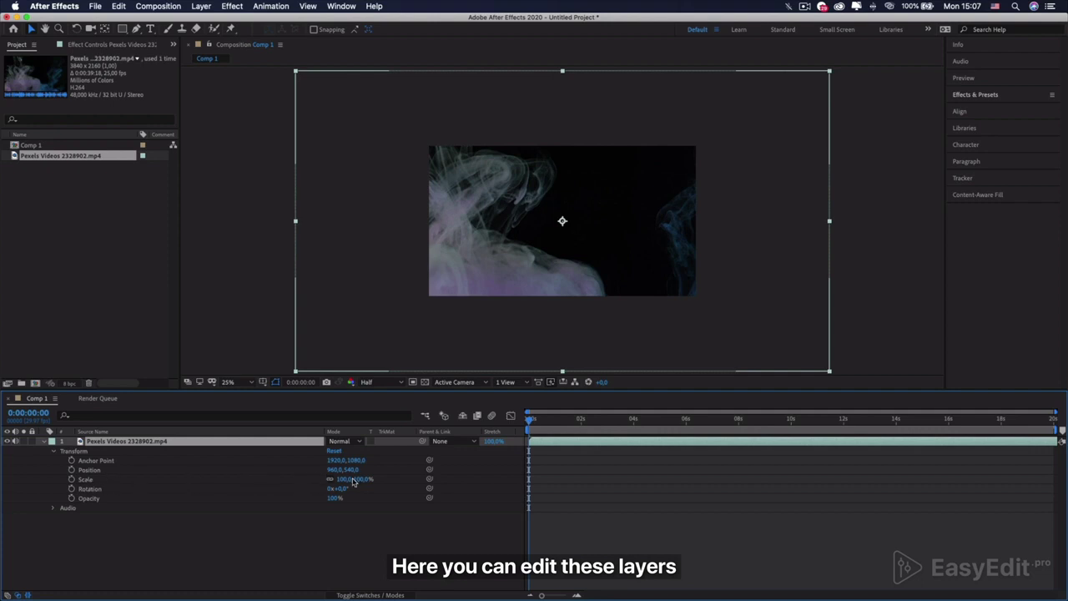
pyautogui.moveTo(355, 480)
pyautogui.mouseDown()
pyautogui.moveTo(329, 484)
pyautogui.moveTo(430, 471)
pyautogui.moveTo(348, 470)
pyautogui.moveTo(579, 467)
pyautogui.moveTo(111, 488)
pyautogui.moveTo(312, 489)
pyautogui.moveTo(339, 479)
pyautogui.mouseUp()
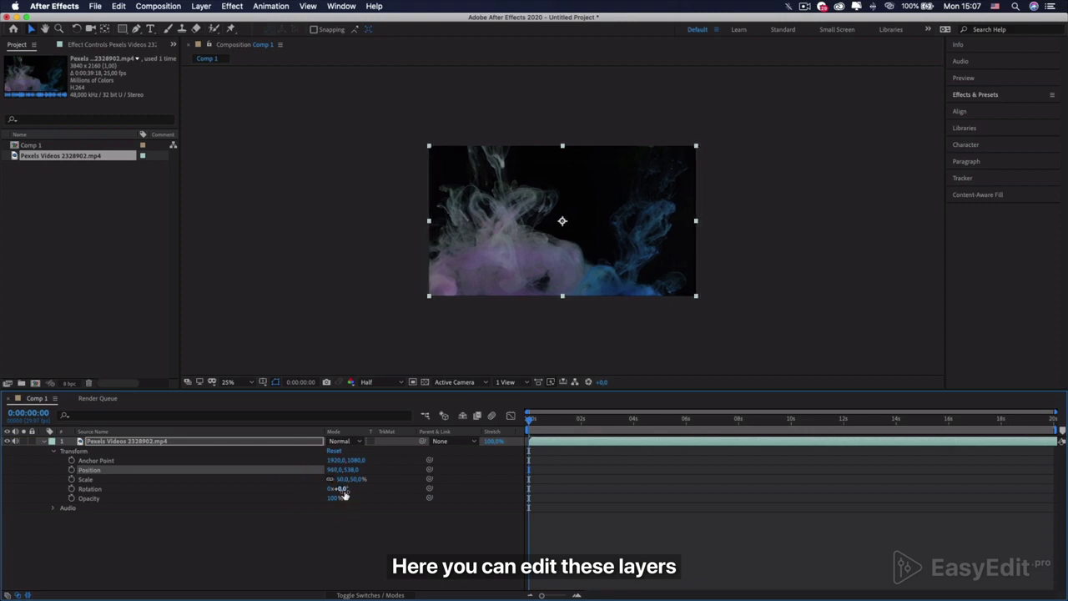
# Try tilting the video layer slightly, reset its rotation to 0°, and try adjusting its opacity before deselecting the layer
pyautogui.moveTo(338, 488)
pyautogui.mouseDown()
pyautogui.moveTo(363, 492)
pyautogui.moveTo(341, 493)
pyautogui.mouseUp()
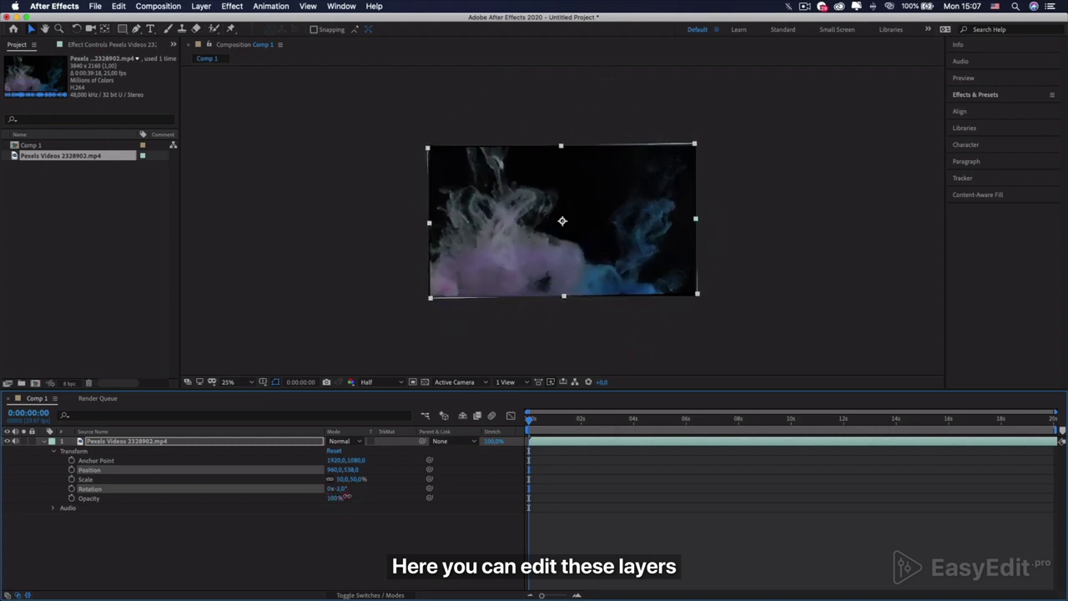
pyautogui.click(339, 490)
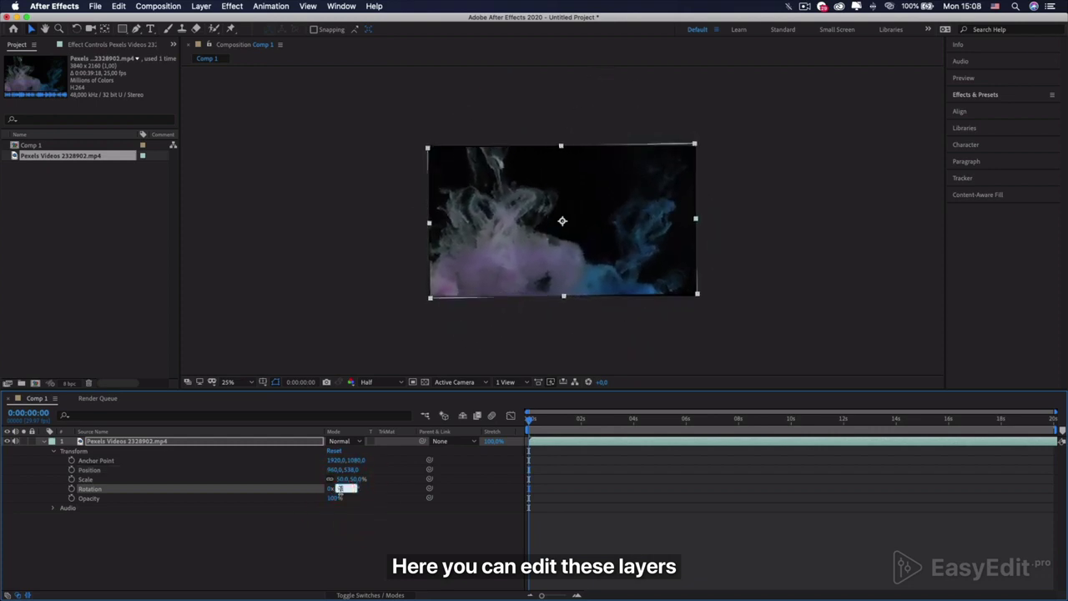
pyautogui.write('0')
pyautogui.press('Return')
pyautogui.moveTo(333, 500)
pyautogui.mouseDown()
pyautogui.moveTo(272, 500)
pyautogui.moveTo(349, 506)
pyautogui.mouseUp()
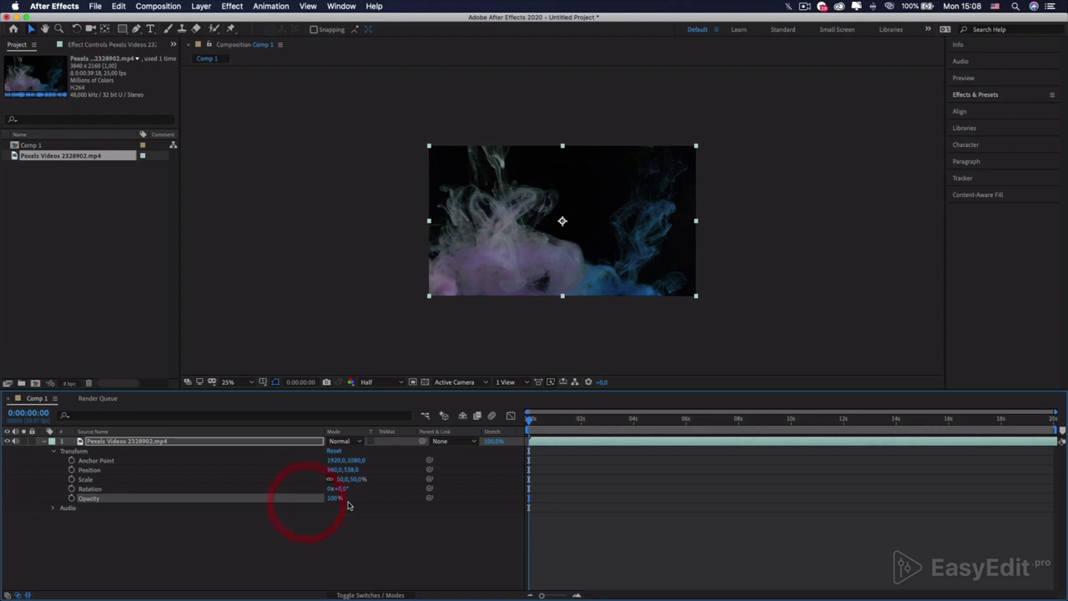
pyautogui.click(388, 548)
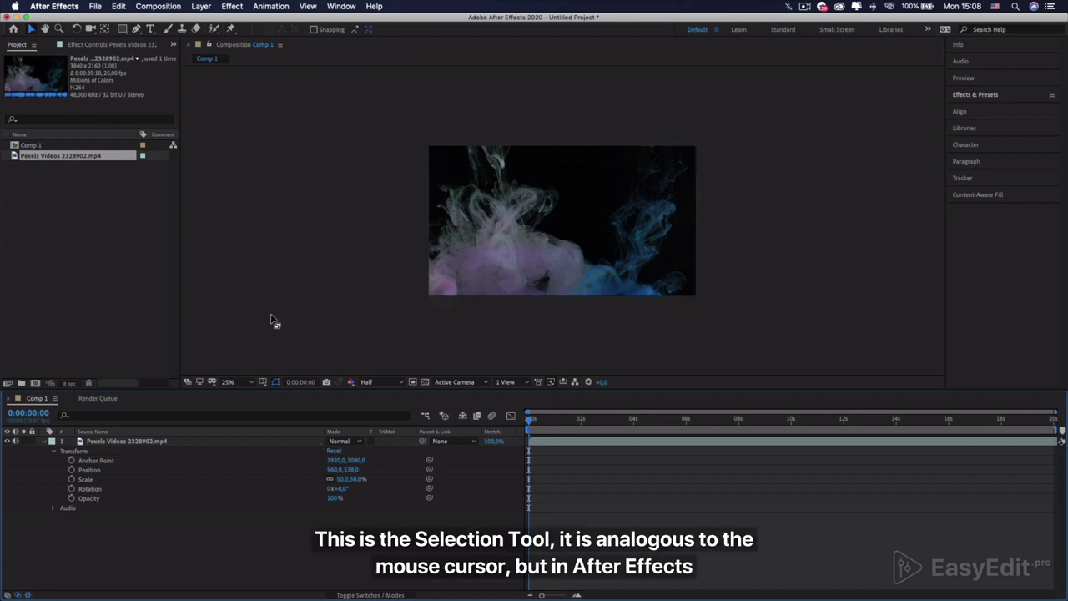
# Move the composition view around with the Hand tool, at 100% magnification and again at 25%
pyautogui.click(47, 29)
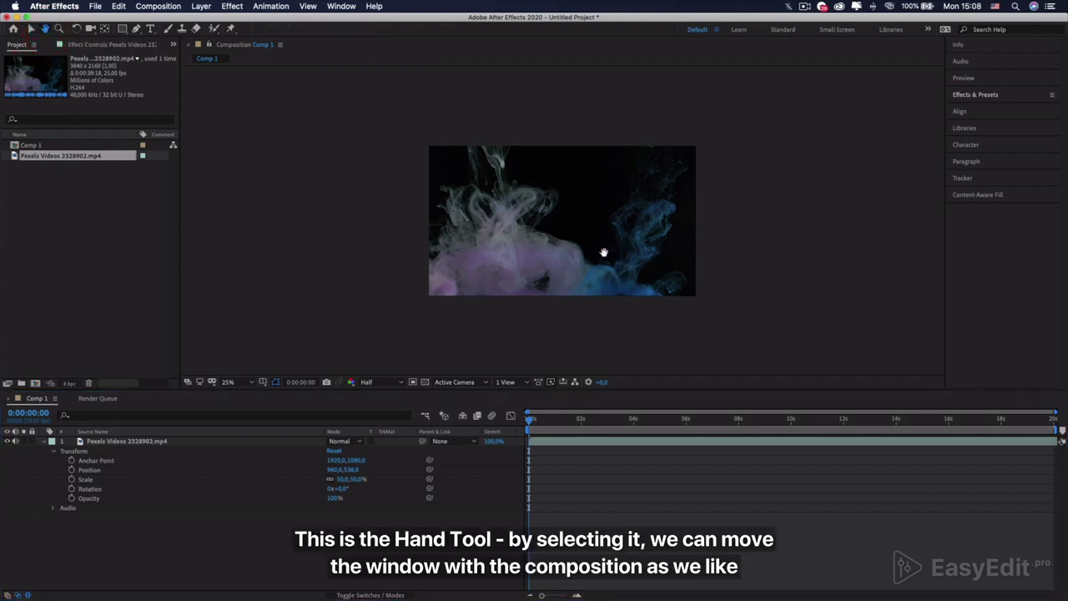
pyautogui.moveTo(603, 252); pyautogui.dragTo(560, 241)
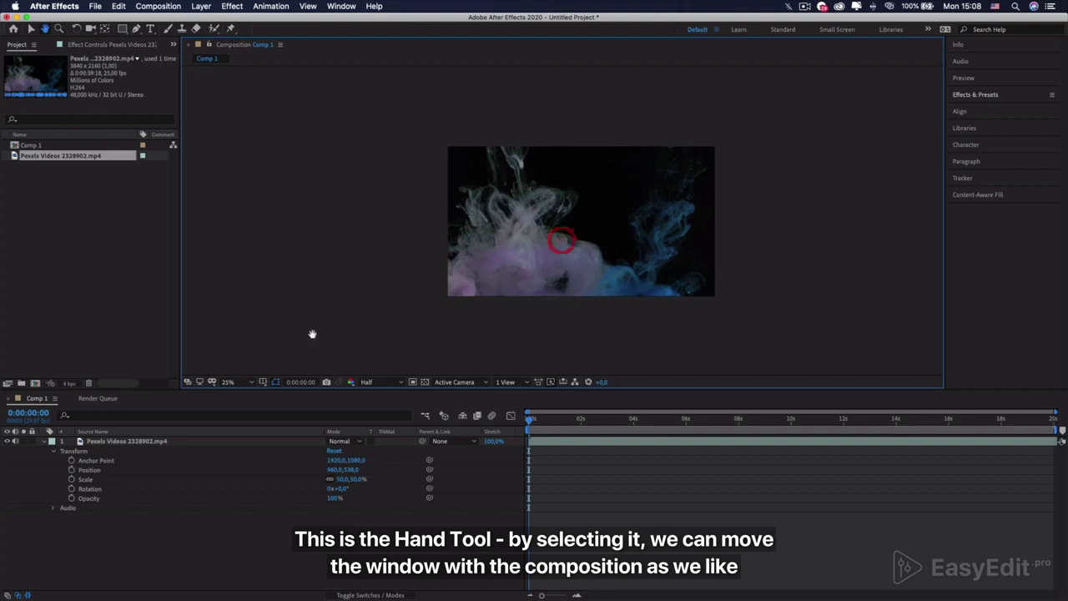
pyautogui.click(250, 381)
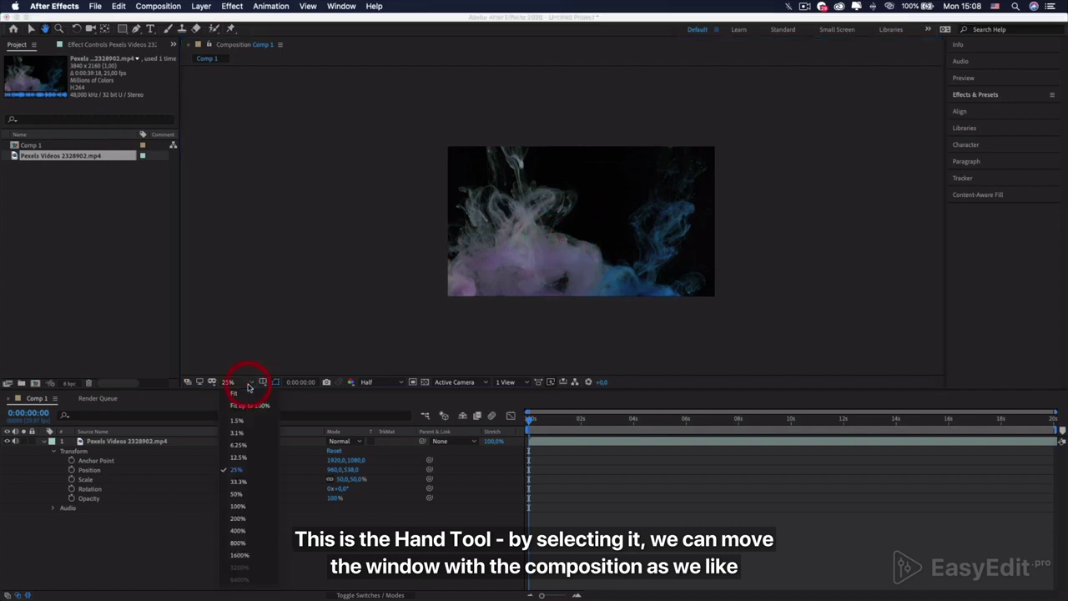
pyautogui.click(254, 508)
pyautogui.moveTo(670, 174); pyautogui.dragTo(386, 258)
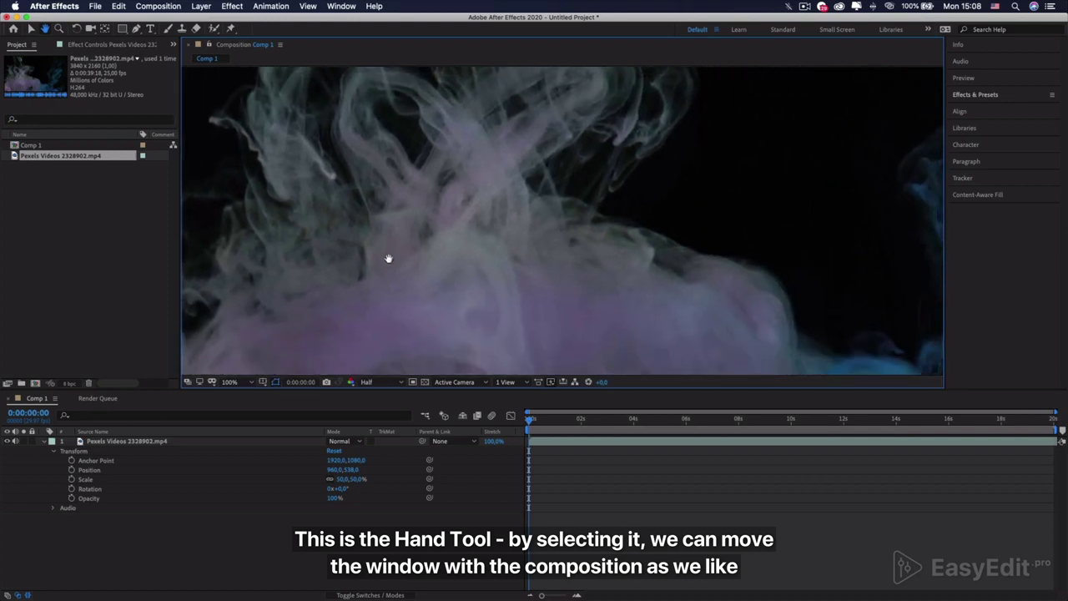
pyautogui.click(251, 383)
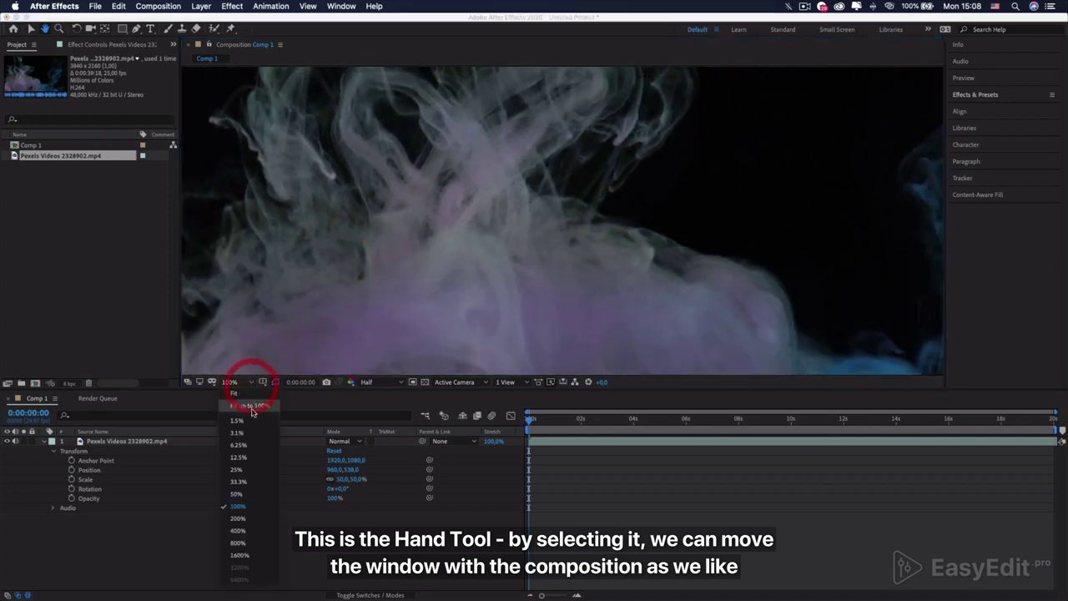
pyautogui.click(250, 469)
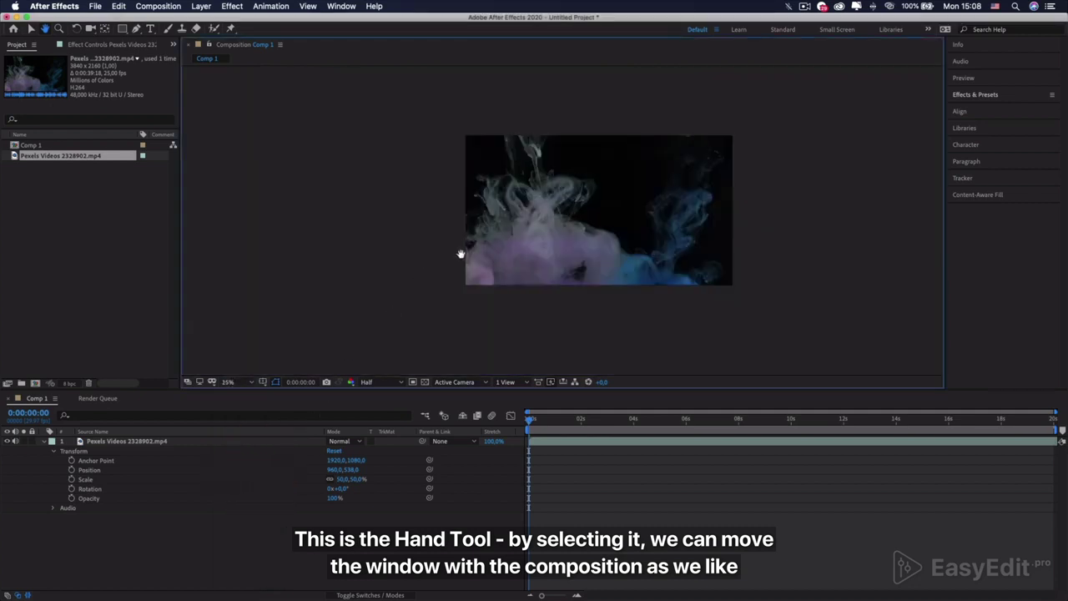
pyautogui.moveTo(389, 238); pyautogui.dragTo(351, 236)
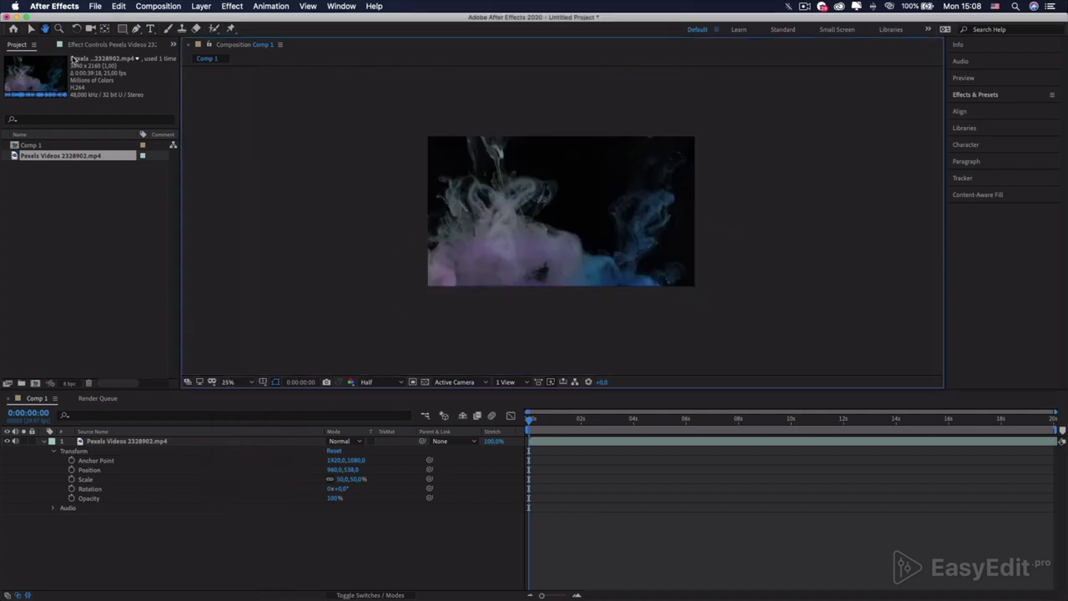
# Create a new shape layer and draw a white rectangle with the Rectangle tool, its lower-left corner near the composition's centre
pyautogui.click(106, 29)
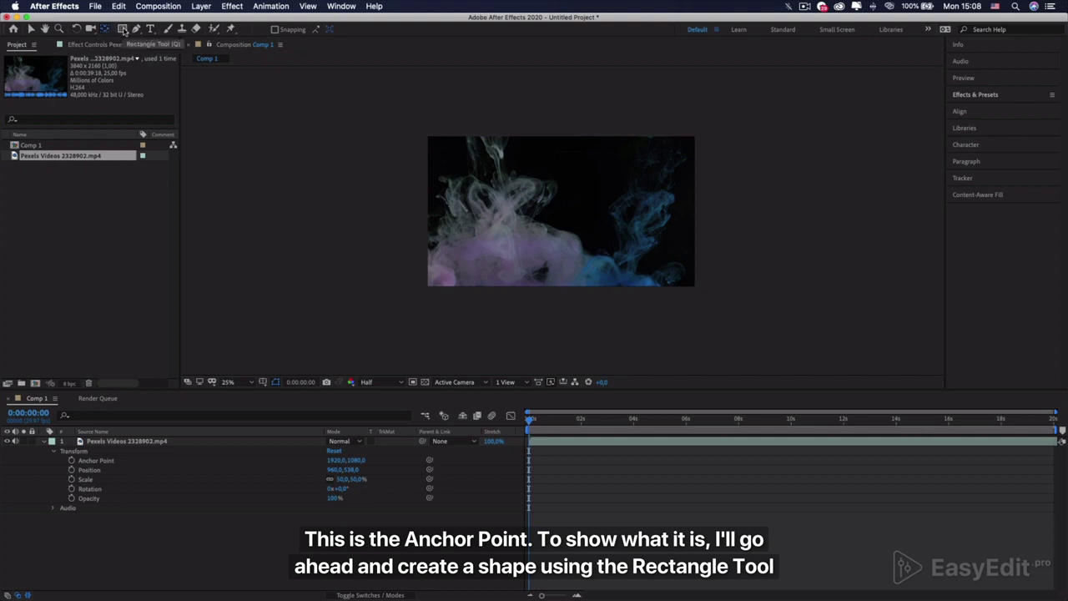
pyautogui.rightClick(152, 559)
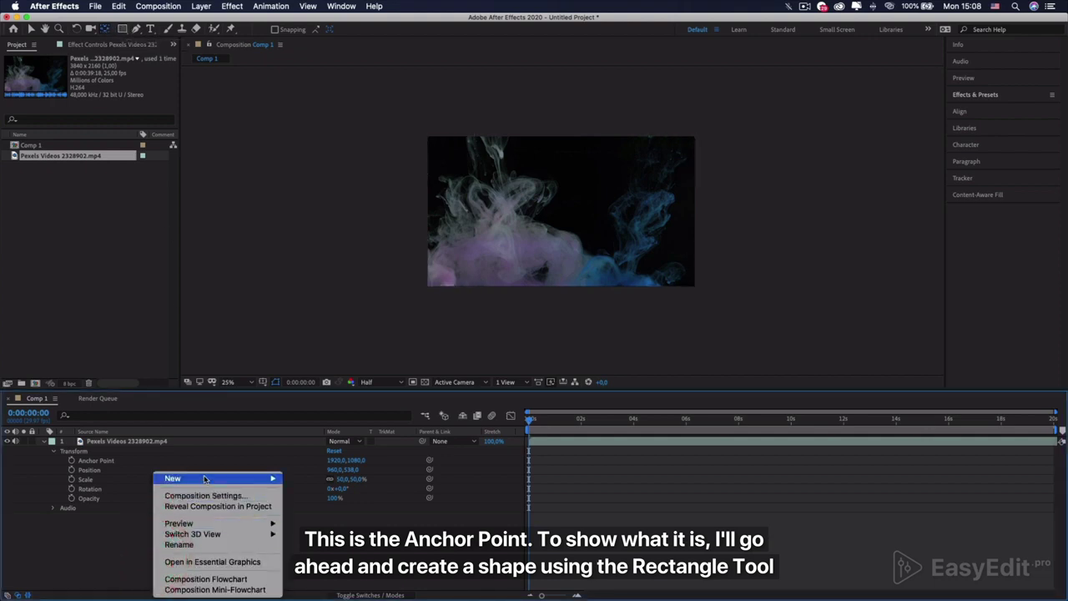
pyautogui.moveTo(217, 478)
pyautogui.click(349, 550)
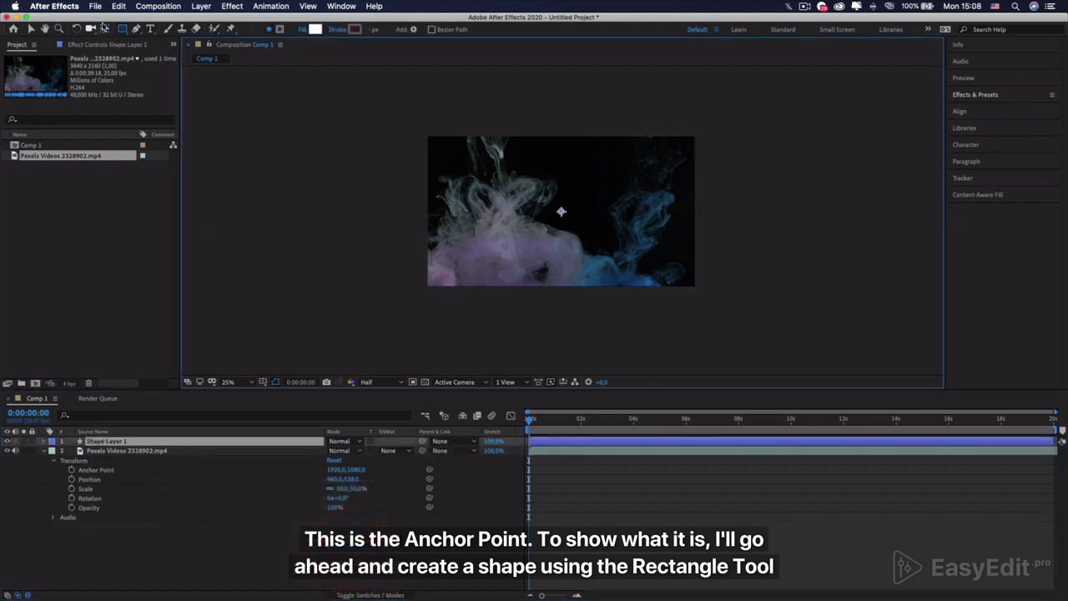
pyautogui.click(123, 29)
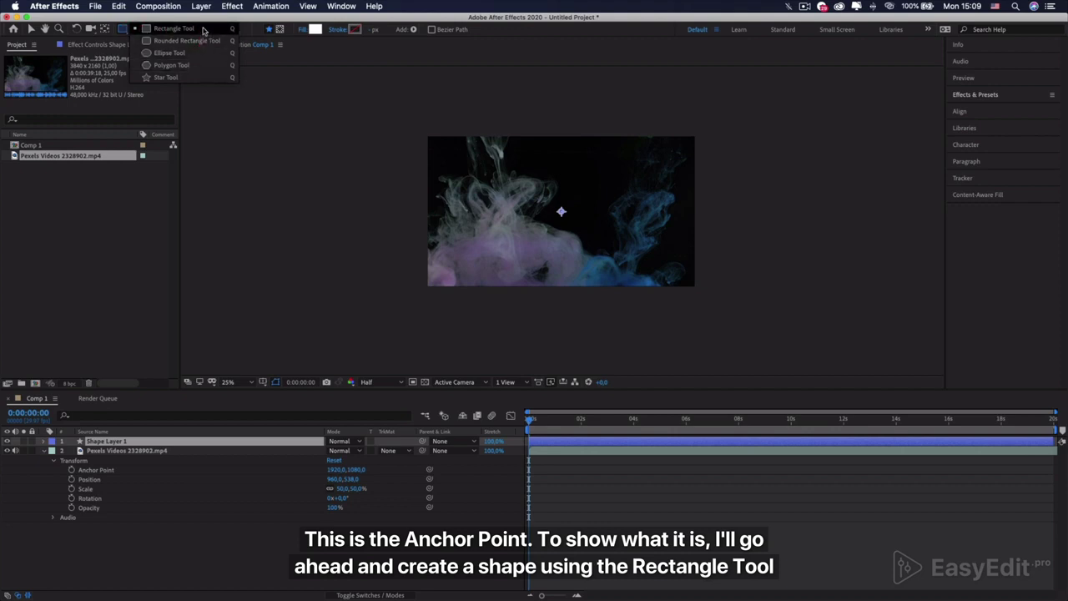
pyautogui.click(176, 29)
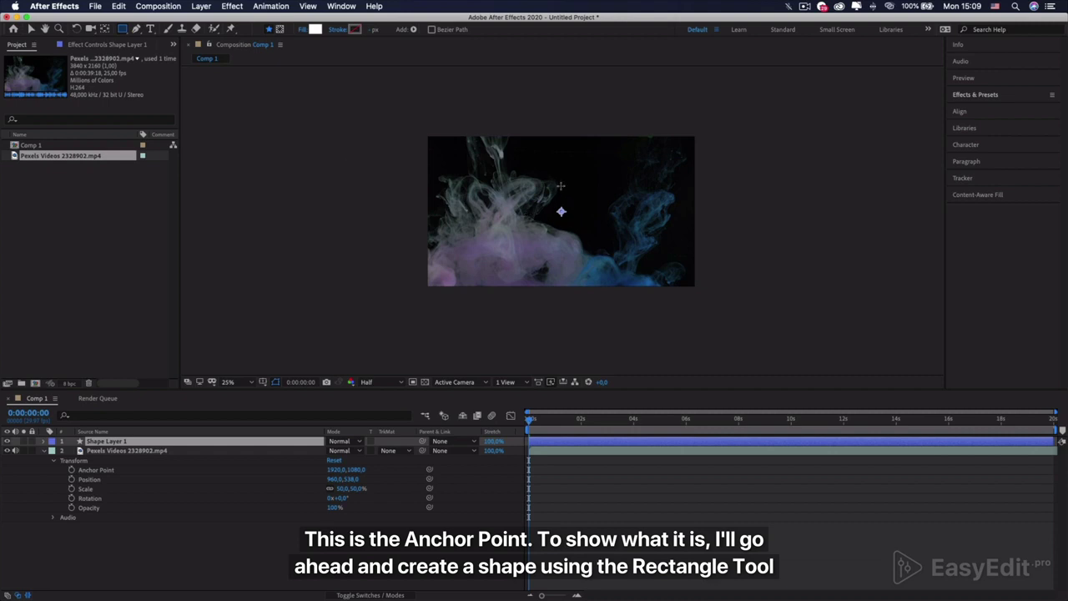
pyautogui.moveTo(560, 186); pyautogui.dragTo(610, 214)
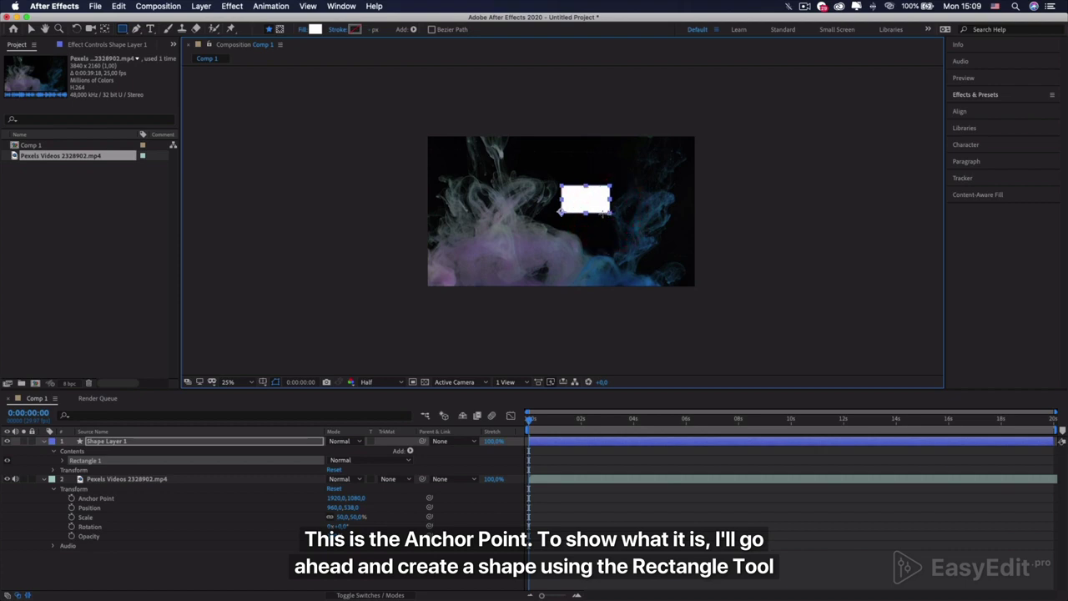
pyautogui.press('.')
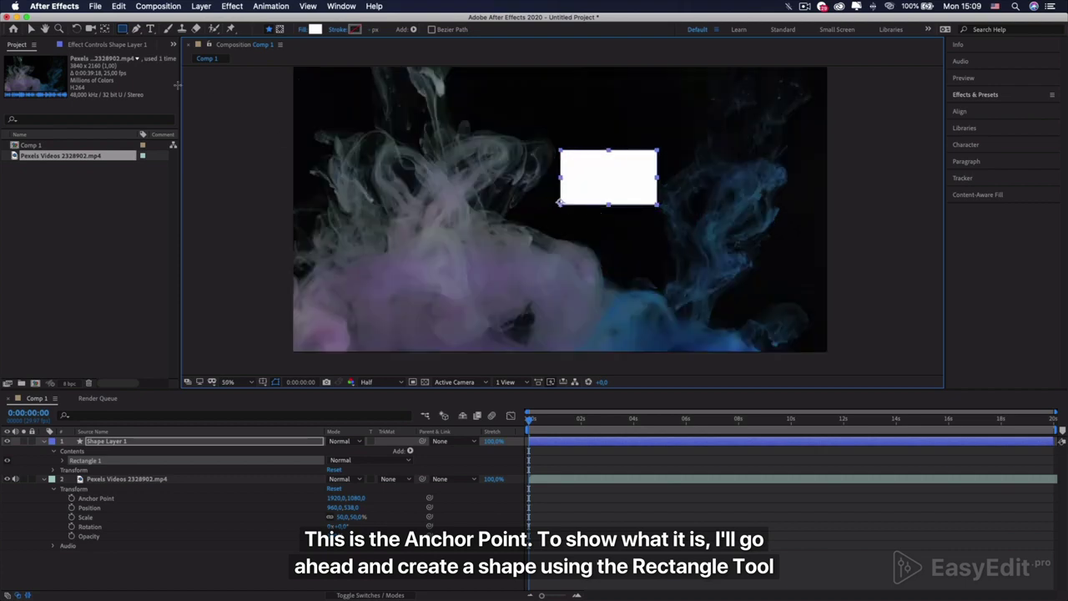
# Reveal the shape layer's Transform properties and try rotating the rectangle about its corner anchor point, returning the rotation to 0°
pyautogui.click(31, 28)
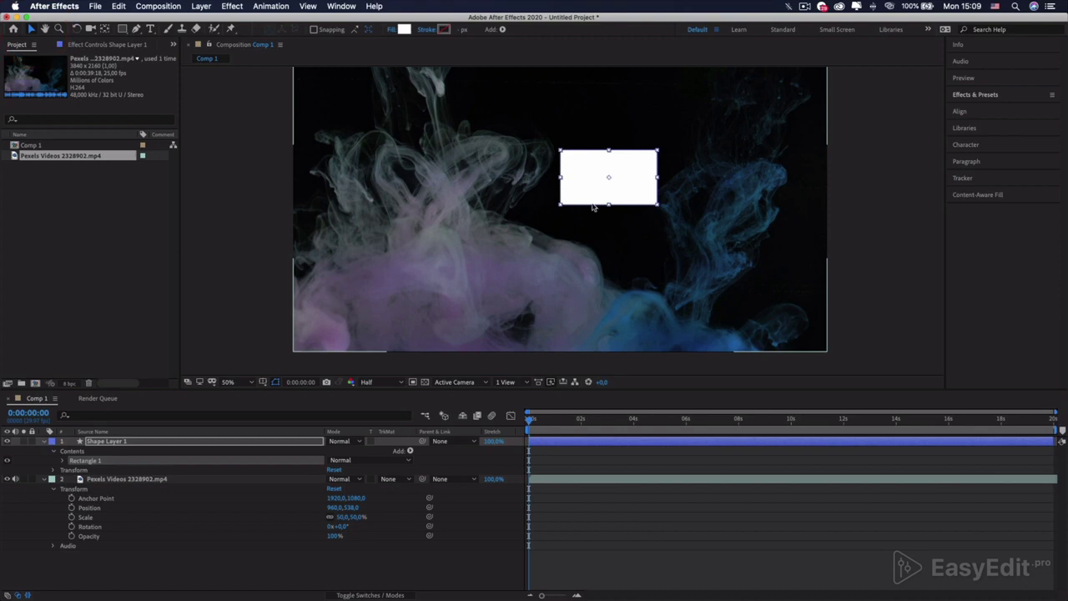
pyautogui.click(153, 439)
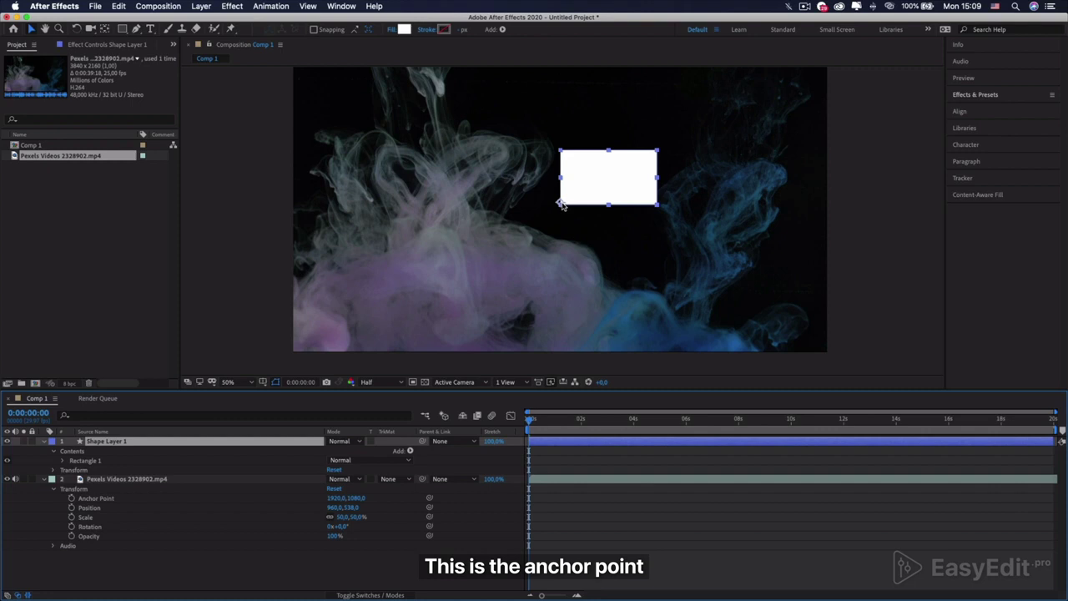
pyautogui.click(52, 472)
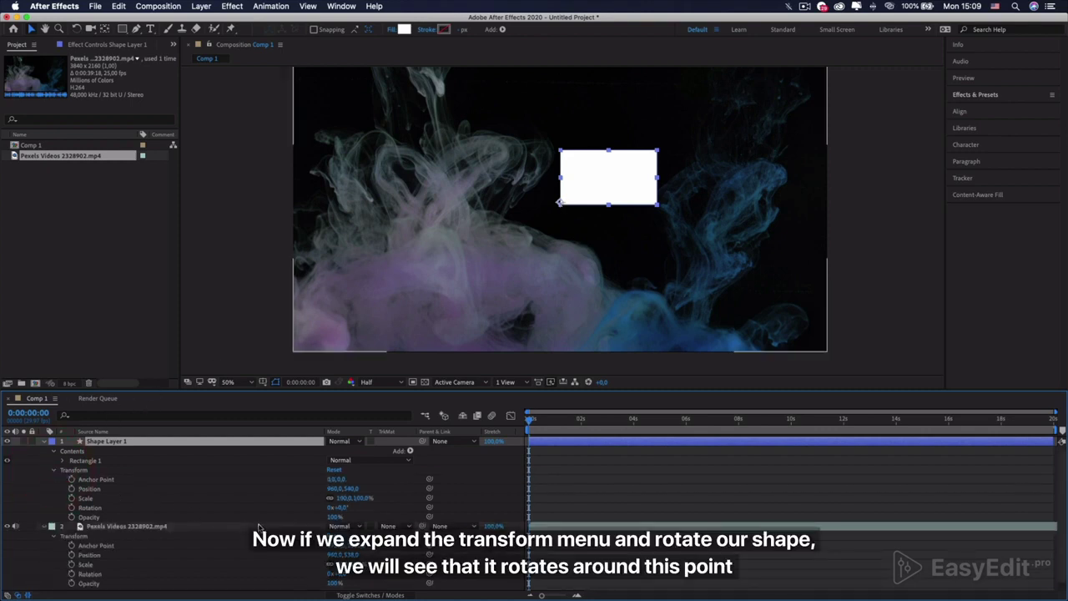
pyautogui.moveTo(340, 510)
pyautogui.mouseDown()
pyautogui.moveTo(504, 522)
pyautogui.moveTo(352, 520)
pyautogui.mouseUp()
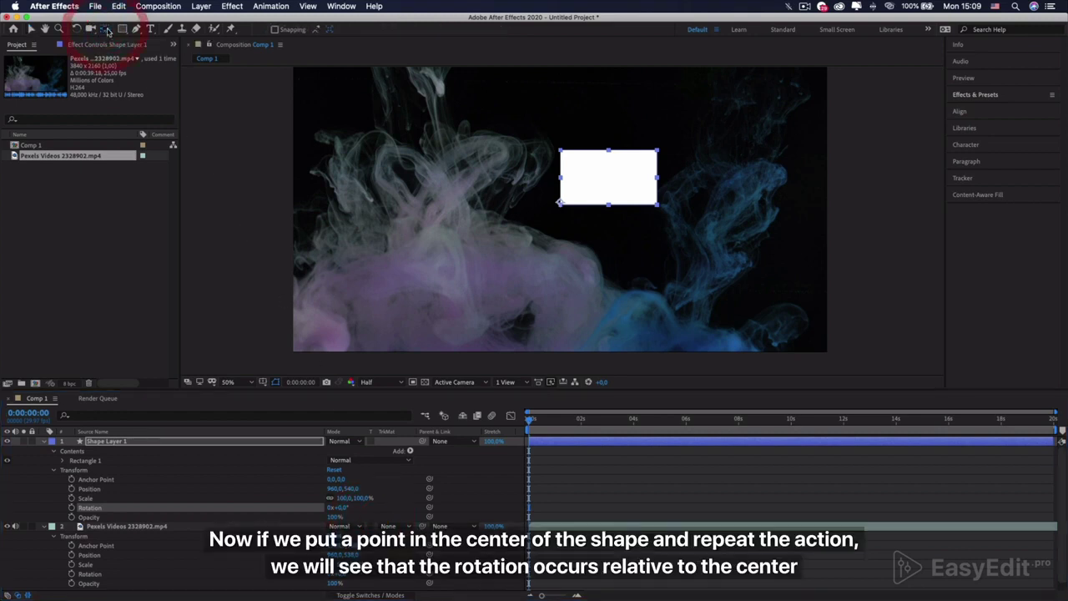
# Move the shape layer's anchor point to the rectangle's centre and try rotating it there, returning the rotation to 0°
pyautogui.click(105, 29)
pyautogui.moveTo(560, 203); pyautogui.dragTo(609, 178)
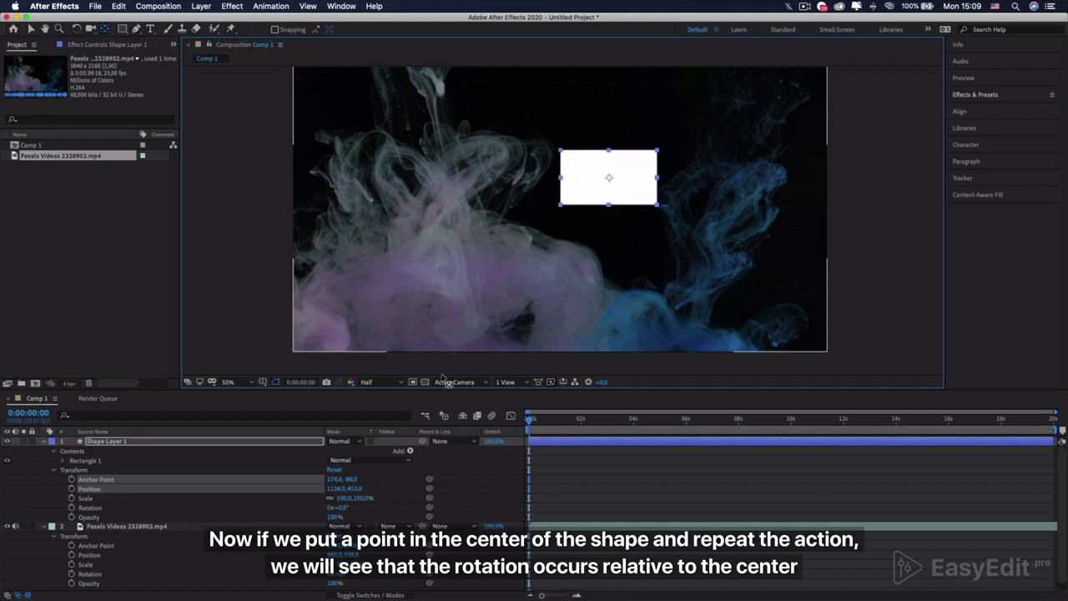
pyautogui.moveTo(340, 507)
pyautogui.mouseDown()
pyautogui.moveTo(453, 517)
pyautogui.moveTo(347, 507)
pyautogui.moveTo(365, 518)
pyautogui.moveTo(352, 519)
pyautogui.mouseUp()
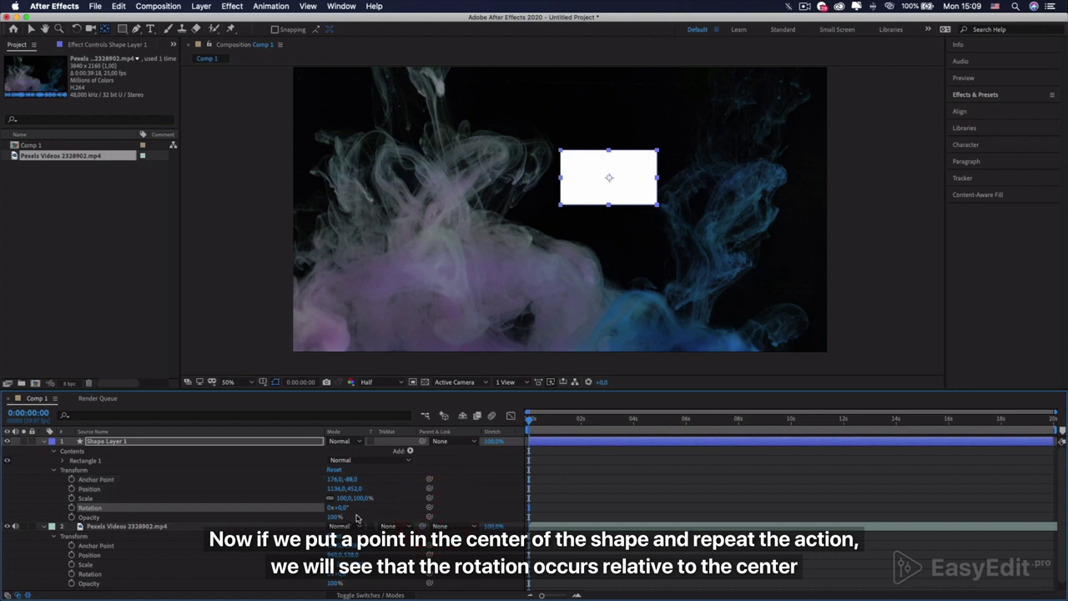
pyautogui.press('v')
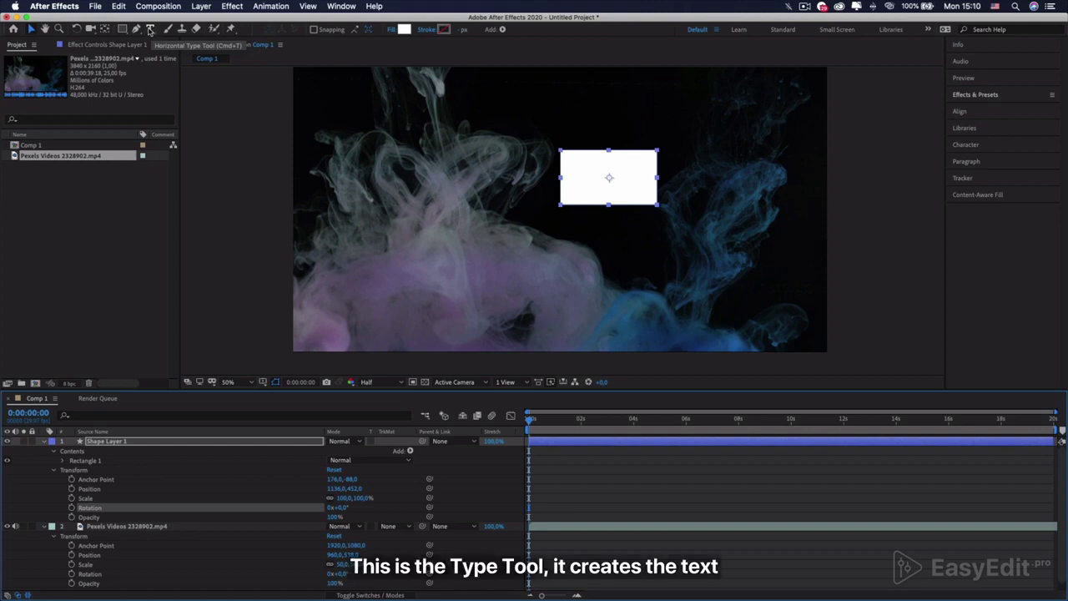
# Add a text layer reading TEXT over the purple smoke in the lower-left part of the composition and copy the word
pyautogui.click(151, 30)
pyautogui.click(440, 280)
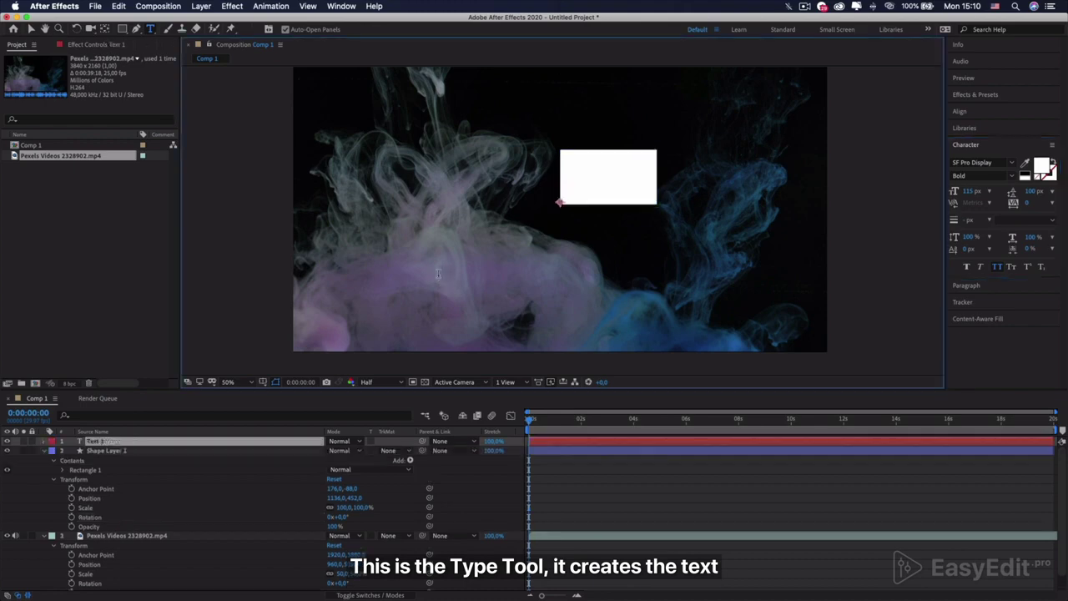
pyautogui.write('TEXT')
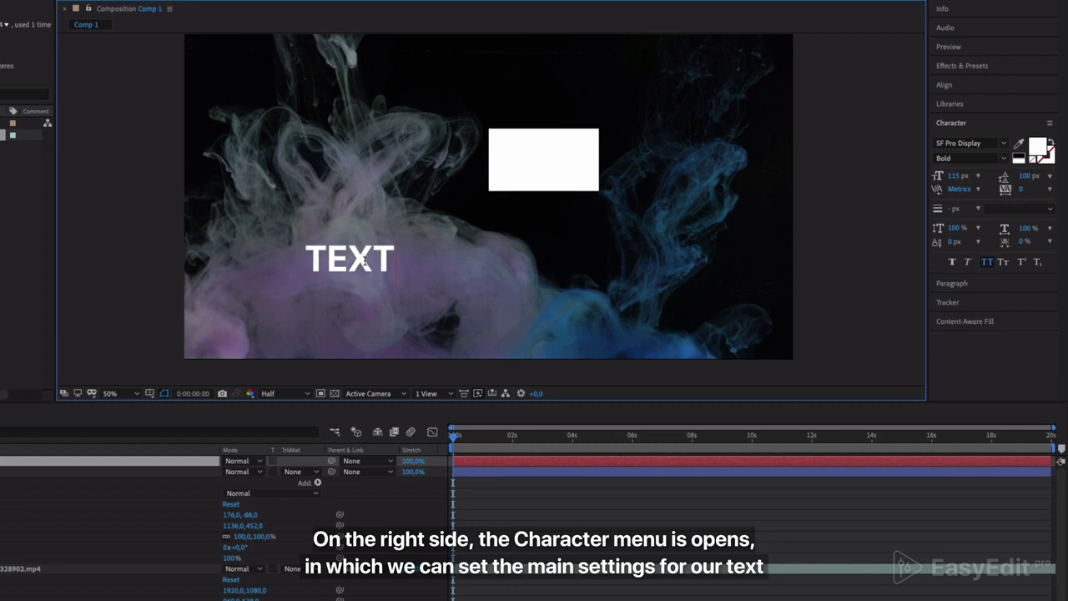
pyautogui.doubleClick(364, 260)
pyautogui.hotkey('ctrl', 'c')
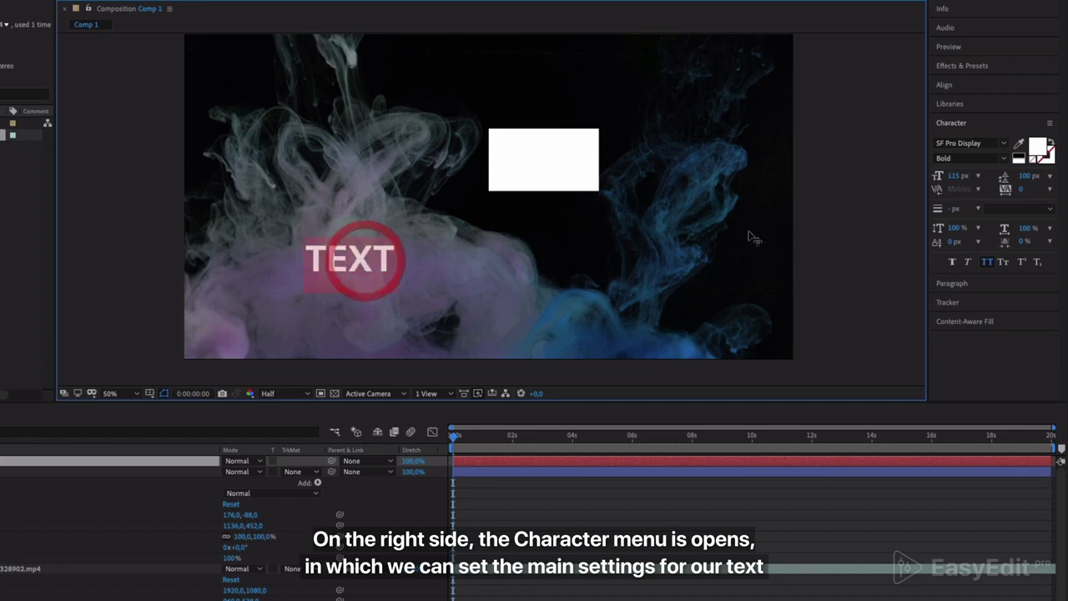
# Try a different font size and letter spacing on the text, returning the size to 115 px and the tracking to 0
pyautogui.click(958, 176)
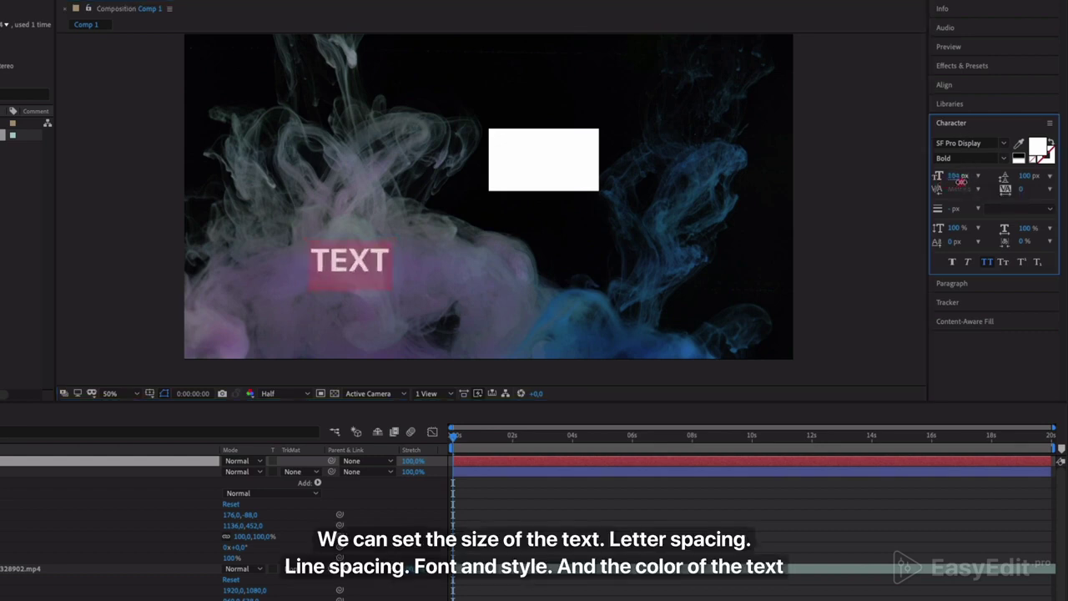
pyautogui.moveTo(964, 180); pyautogui.dragTo(1031, 194)
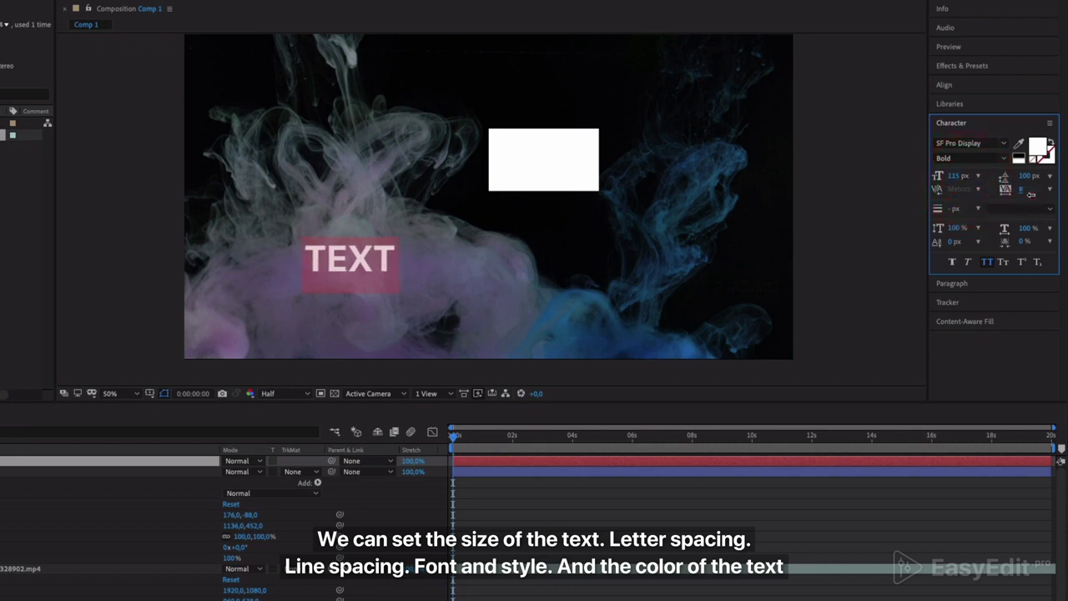
pyautogui.click(1027, 195)
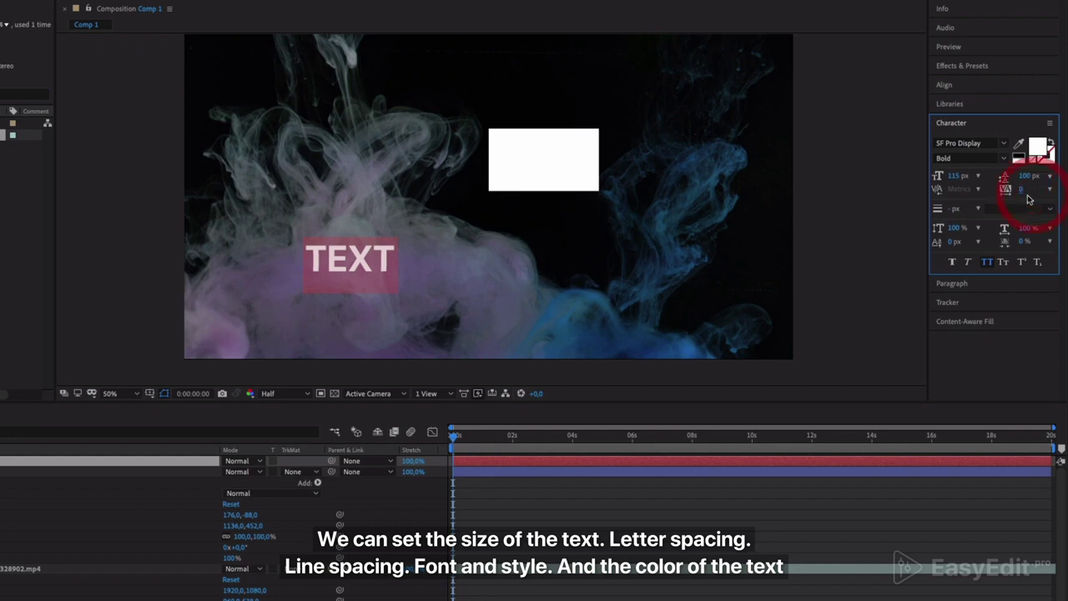
# Paste the copied word as a second line of the text and set the leading of both lines to 105 px
pyautogui.click(375, 265)
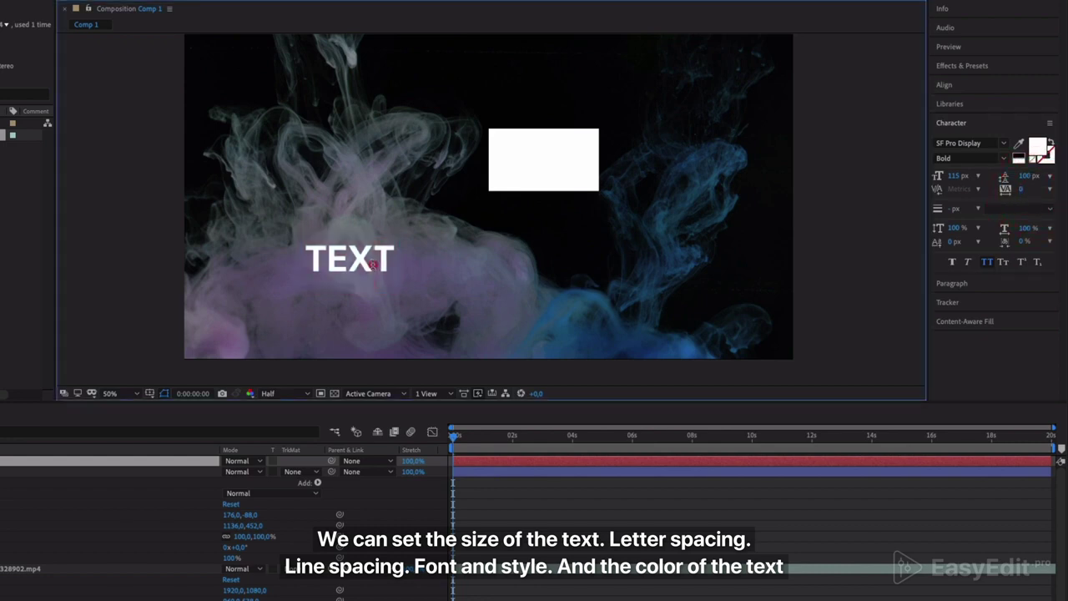
pyautogui.click(389, 264)
pyautogui.press('Return')
pyautogui.hotkey('ctrl', 'v')
pyautogui.moveTo(390, 293); pyautogui.dragTo(281, 231)
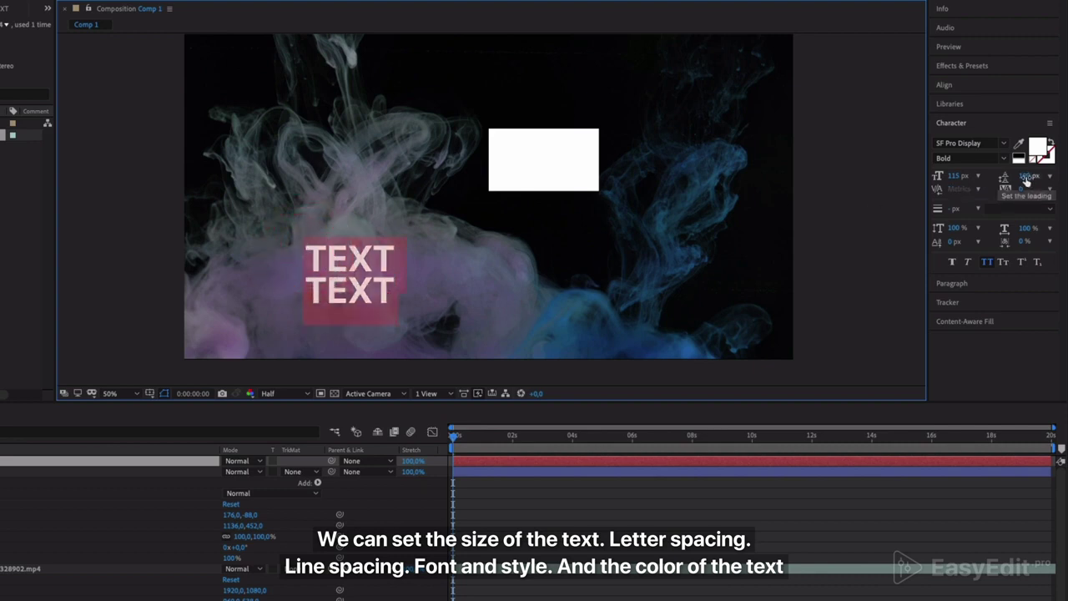
pyautogui.moveTo(1025, 180); pyautogui.dragTo(1029, 180)
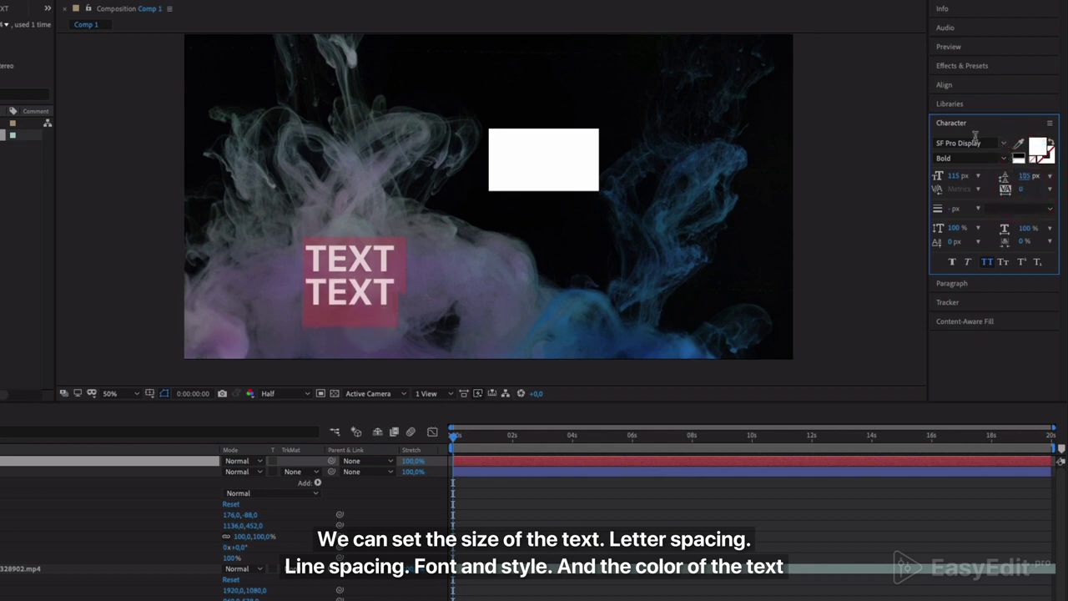
# Look through the available fonts, keep SF Pro Display, and set the style of both text lines to Heavy
pyautogui.click(1002, 146)
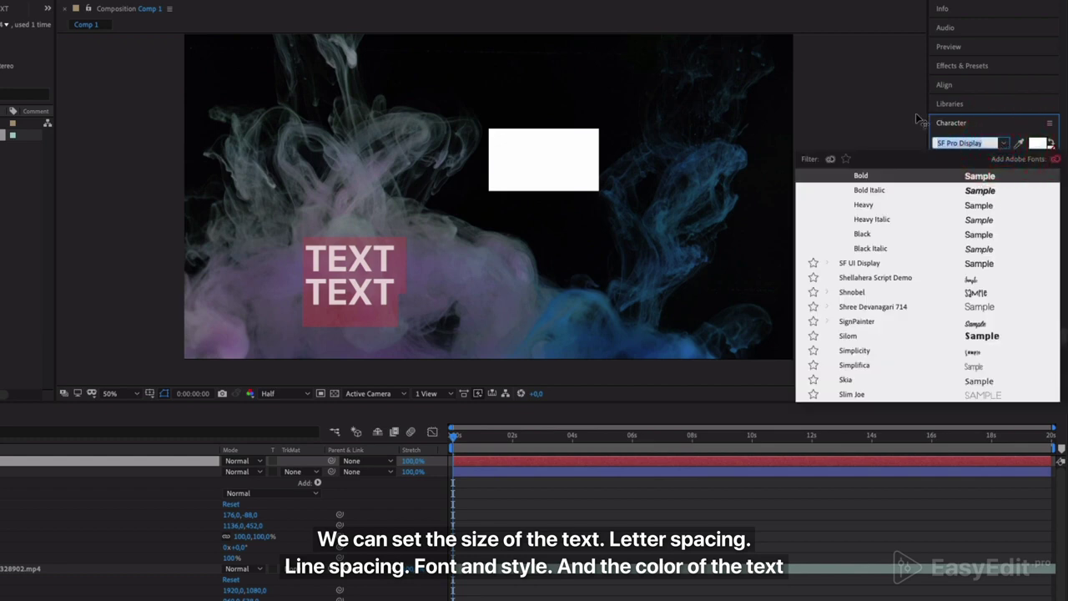
pyautogui.click(886, 119)
pyautogui.click(1003, 158)
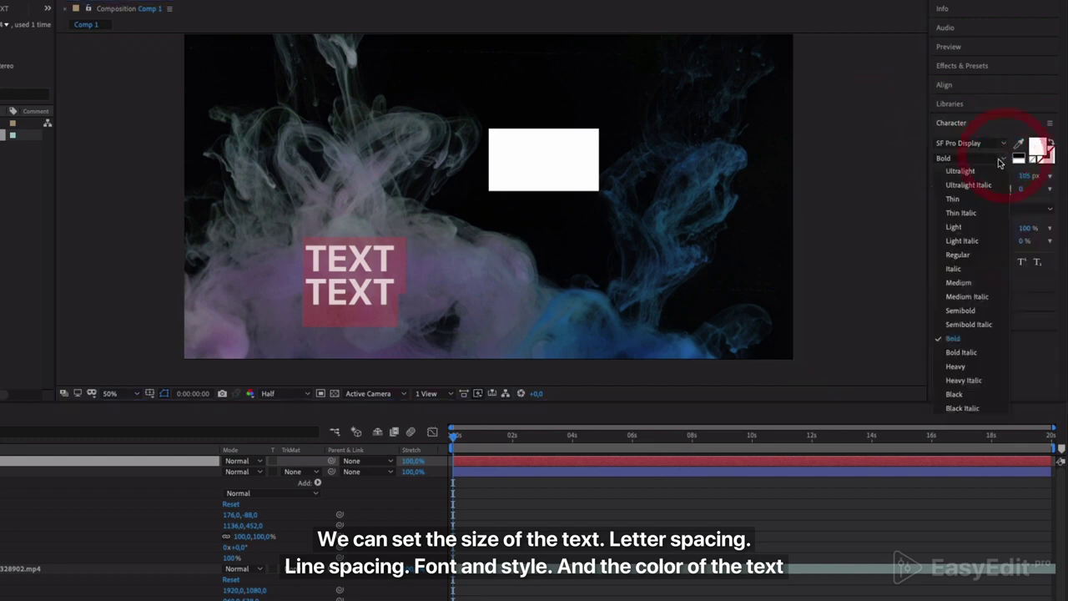
pyautogui.click(957, 366)
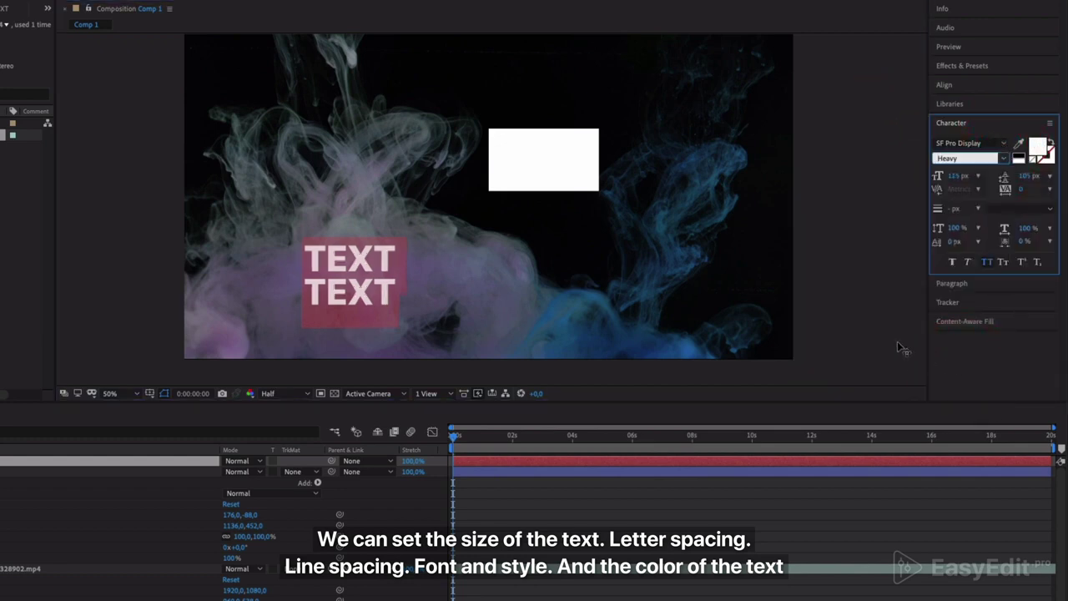
# Try out the text's fill colour, settle on white (FFFFFF), and finish editing the text with its layer deselected
pyautogui.click(1037, 149)
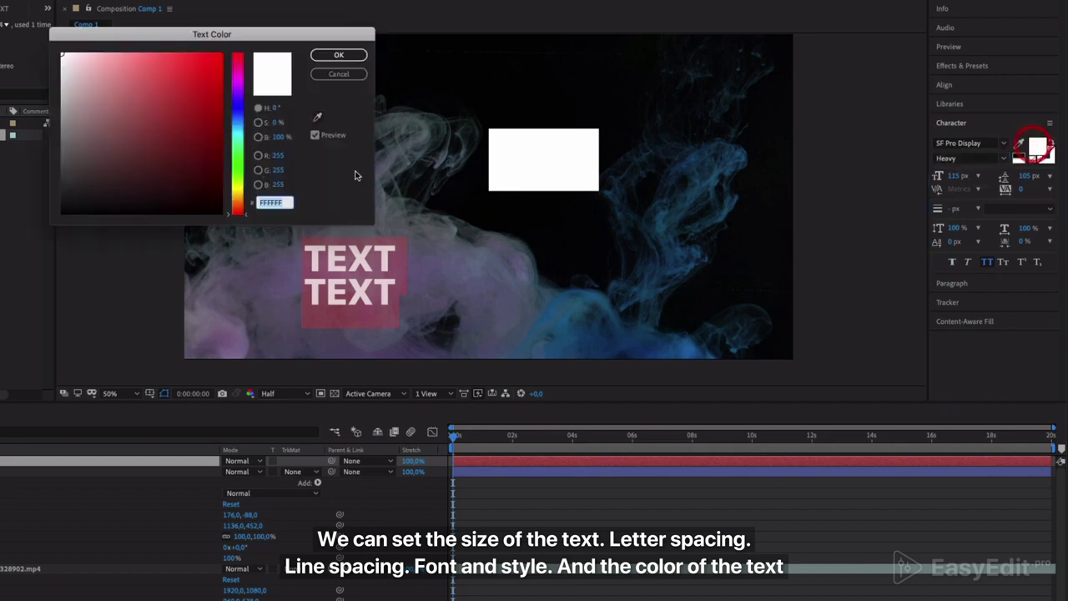
pyautogui.moveTo(129, 122); pyautogui.dragTo(63, 55)
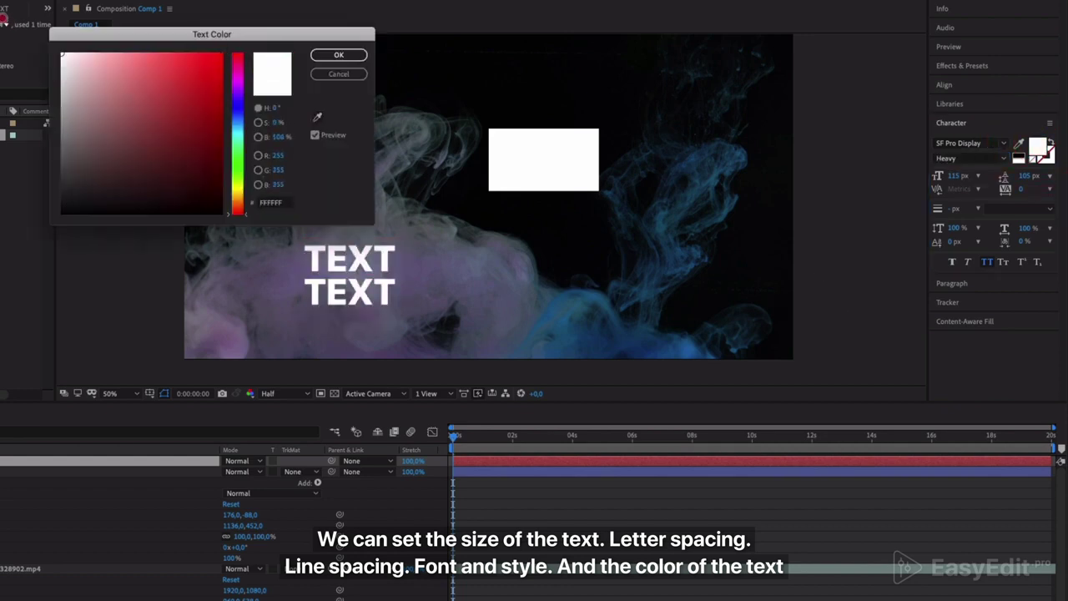
pyautogui.click(338, 55)
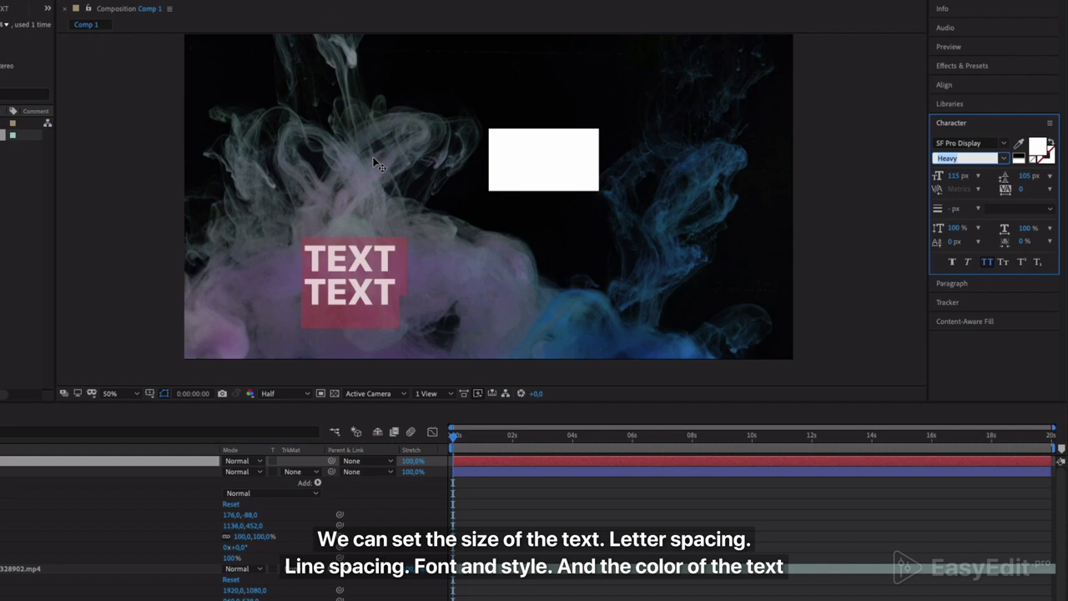
pyautogui.press('Escape')
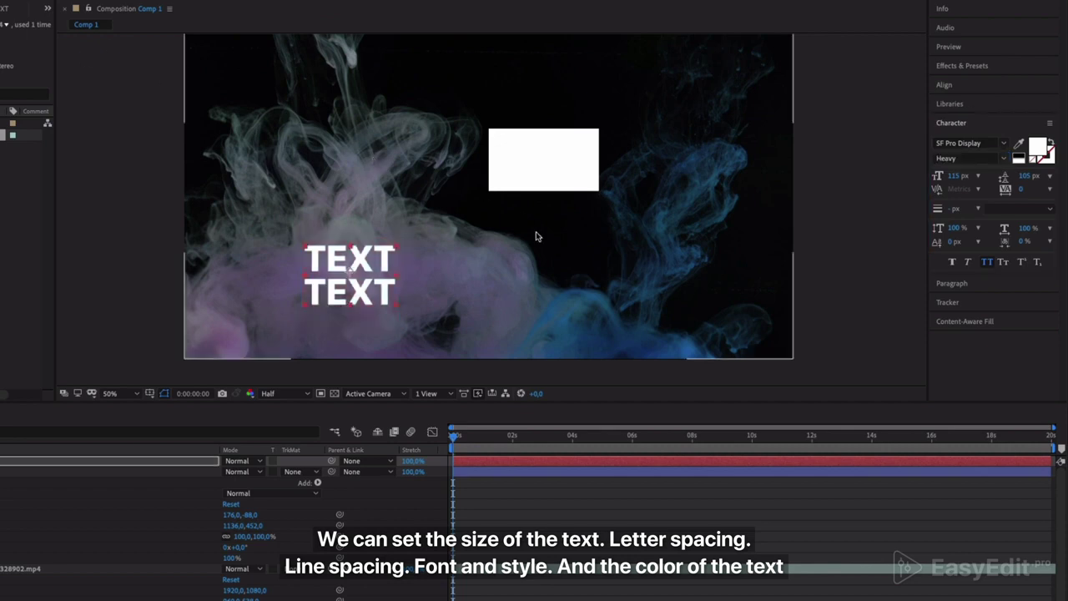
pyautogui.click(831, 295)
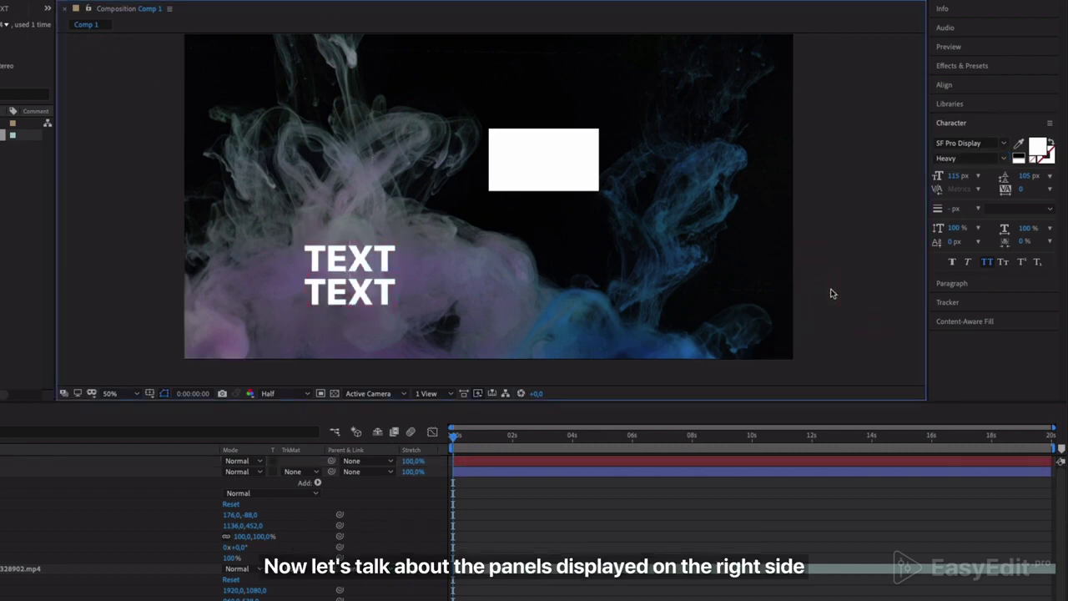
# Examine the Effects & Presets categories, including the folders inside Animation Presets, and collapse them again
pyautogui.click(958, 66)
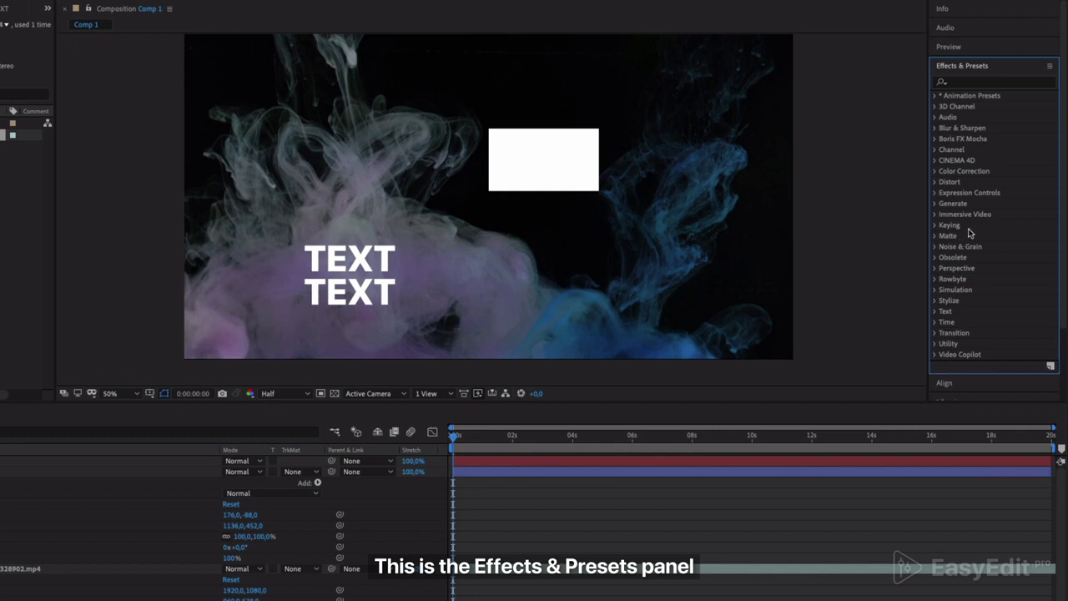
pyautogui.click(935, 96)
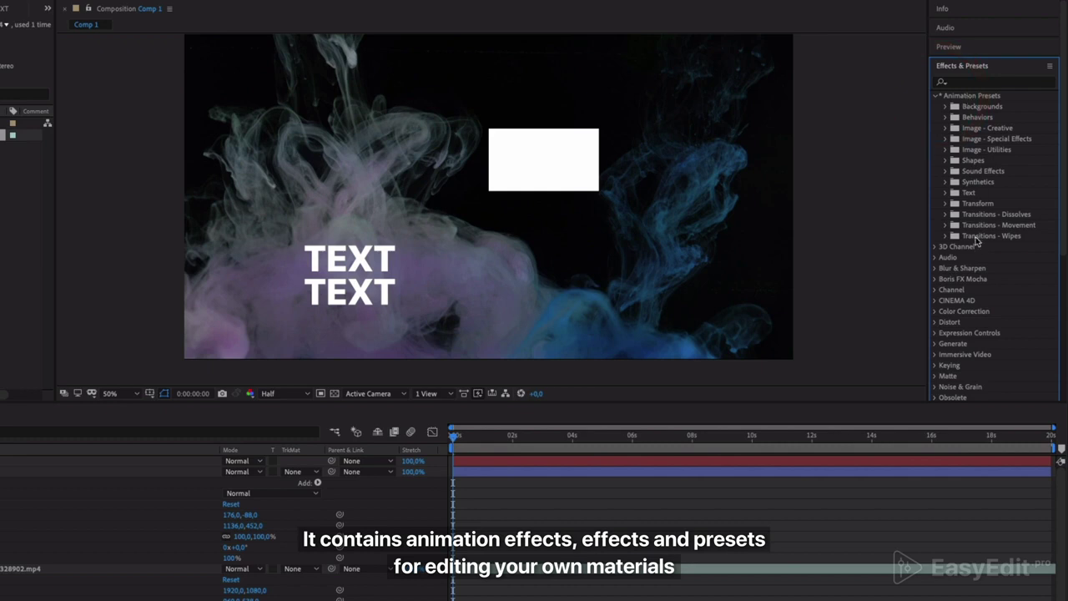
pyautogui.click(935, 96)
pyautogui.click(960, 67)
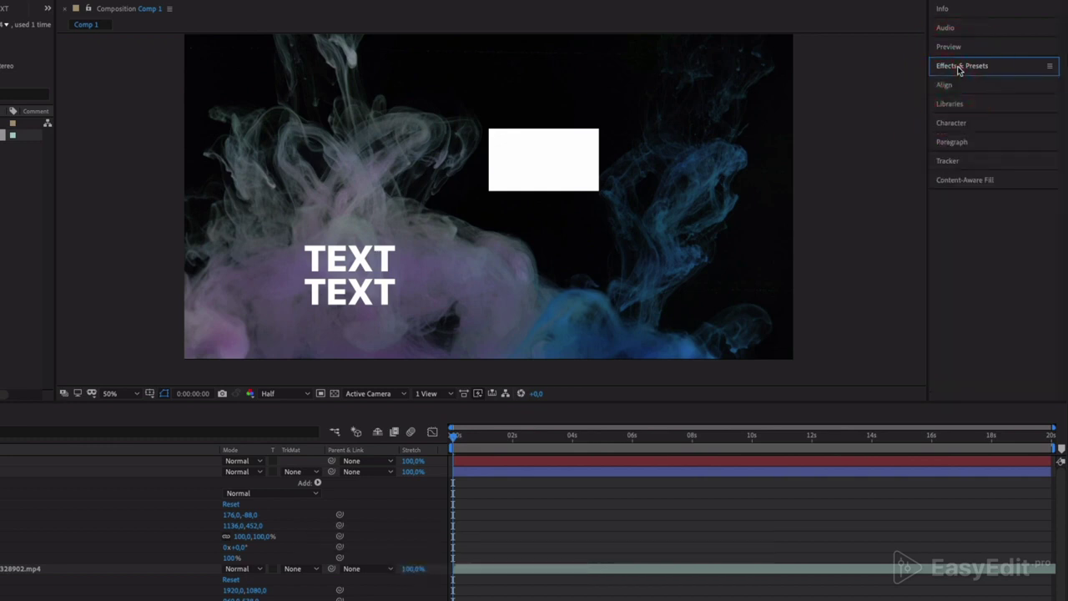
# Use Align to centre the white rectangle horizontally and vertically in the composition
pyautogui.click(944, 86)
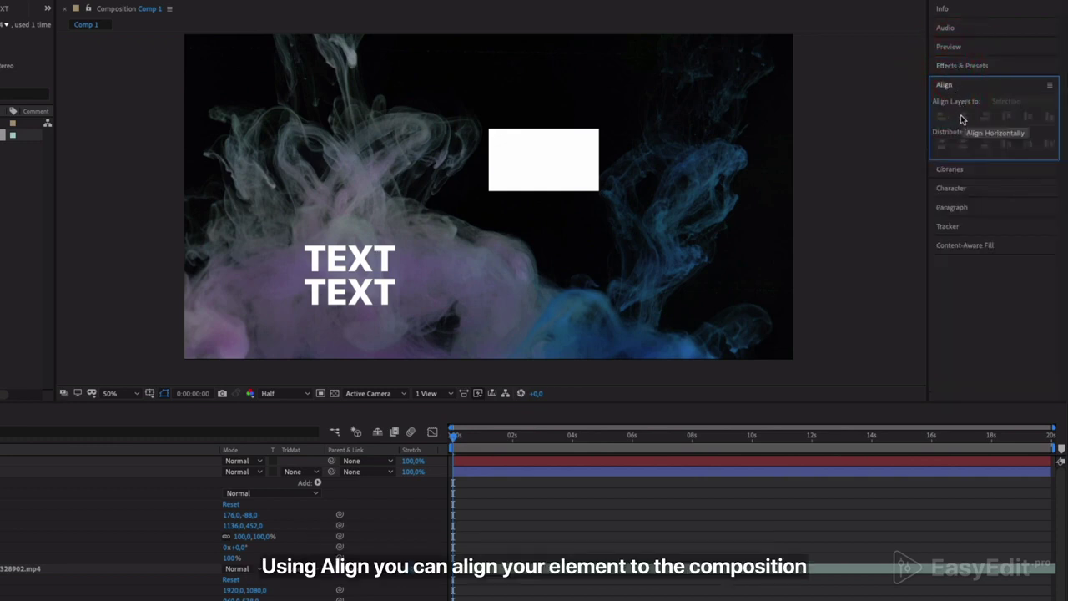
pyautogui.click(551, 161)
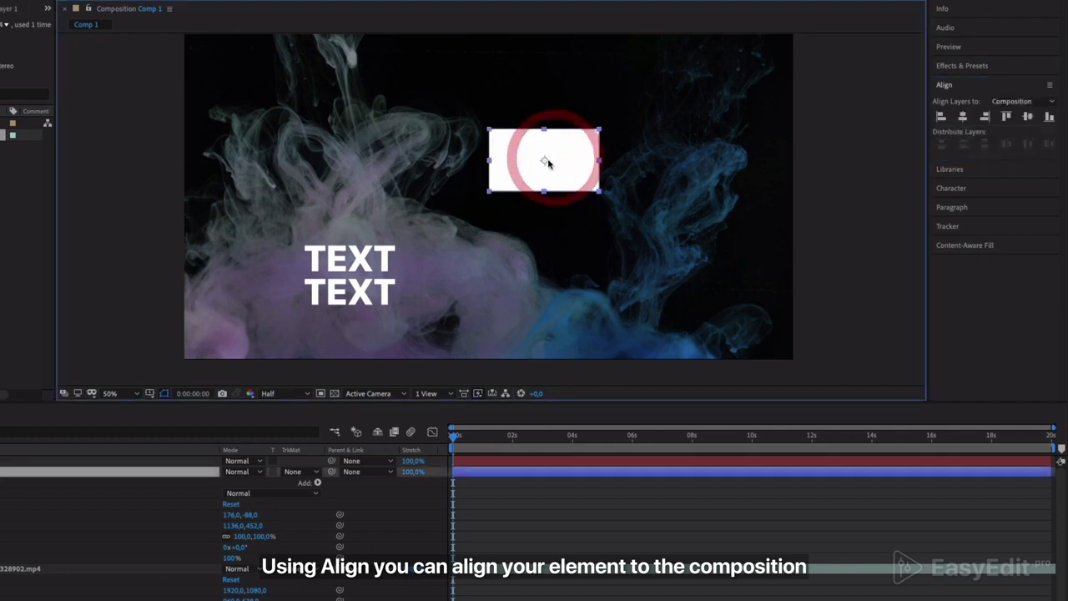
pyautogui.click(964, 117)
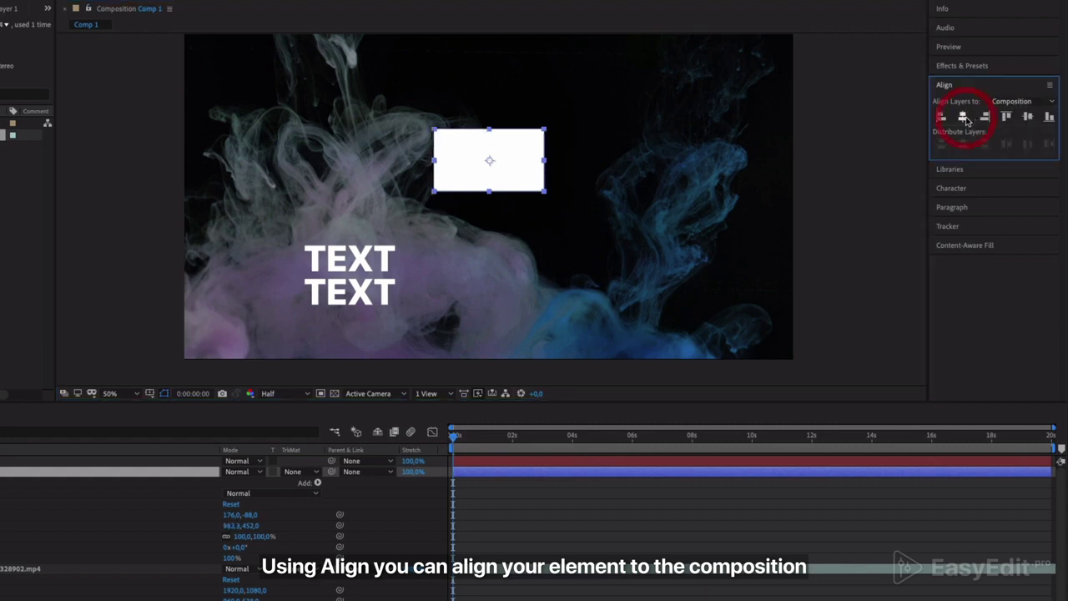
pyautogui.click(1028, 117)
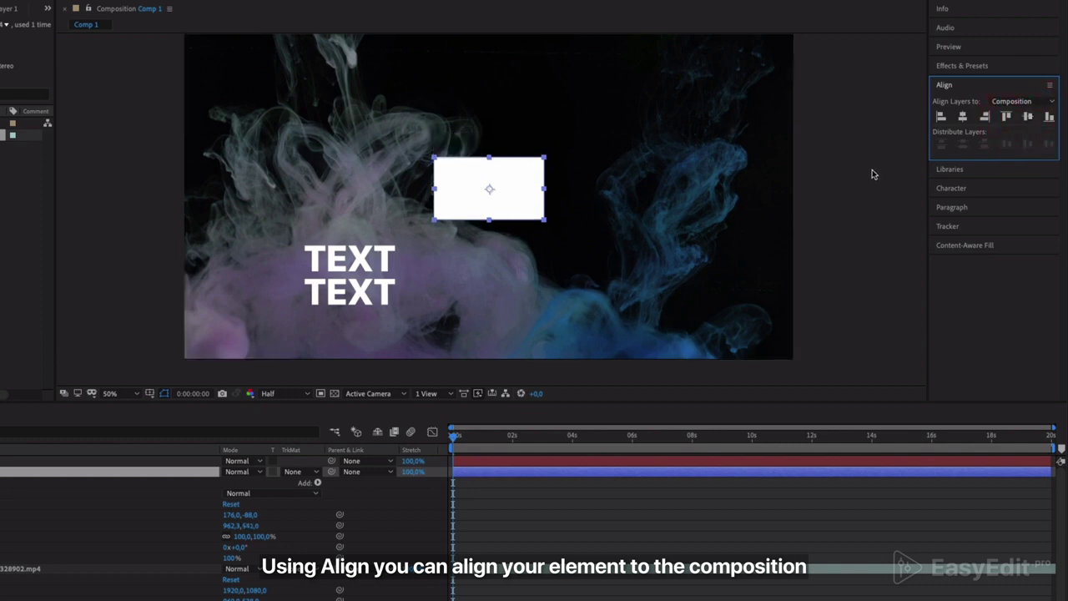
# Try aligning the rectangle to the composition's left, right and top edges, then centre it again on both axes
pyautogui.click(945, 120)
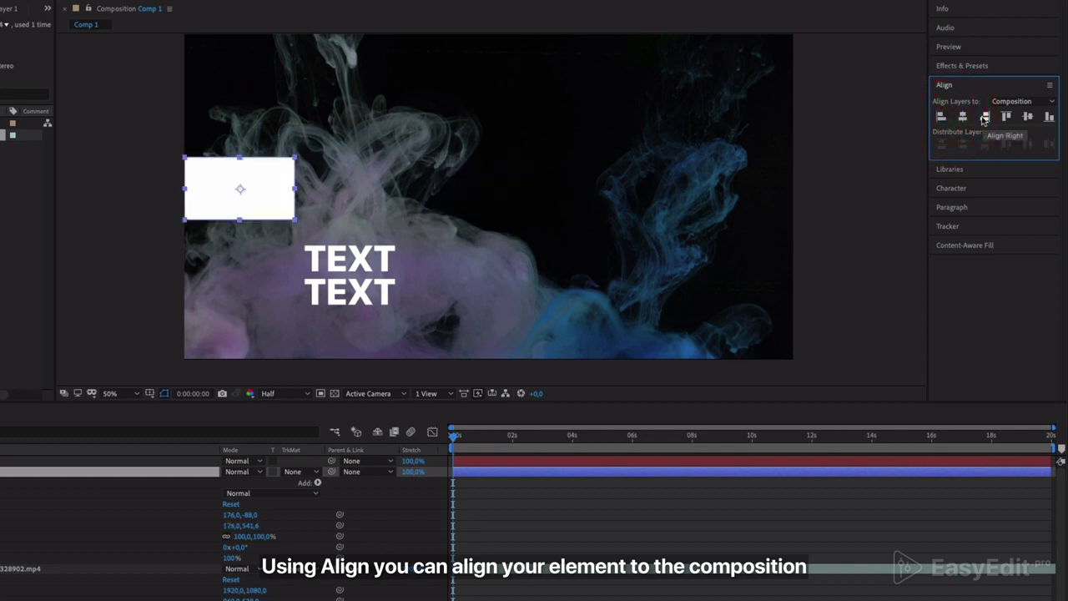
pyautogui.click(985, 117)
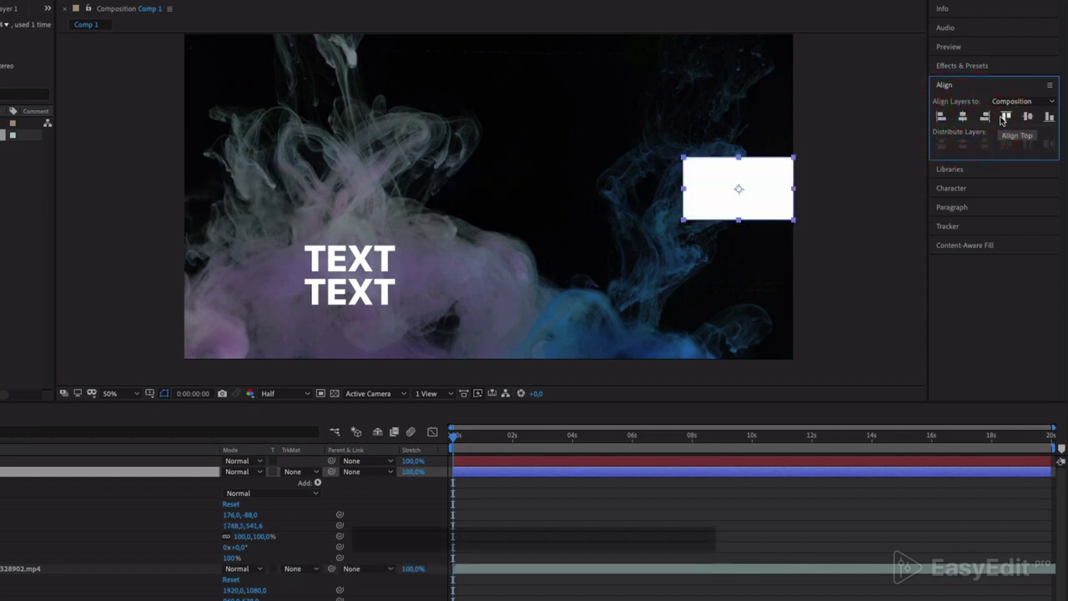
pyautogui.click(1005, 117)
pyautogui.click(1027, 118)
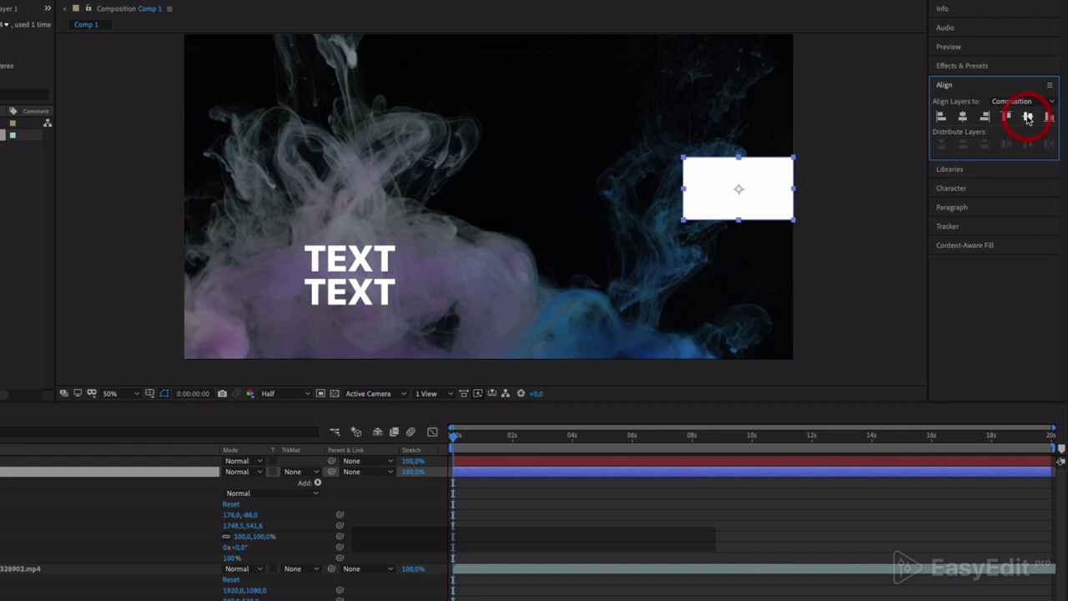
pyautogui.click(963, 117)
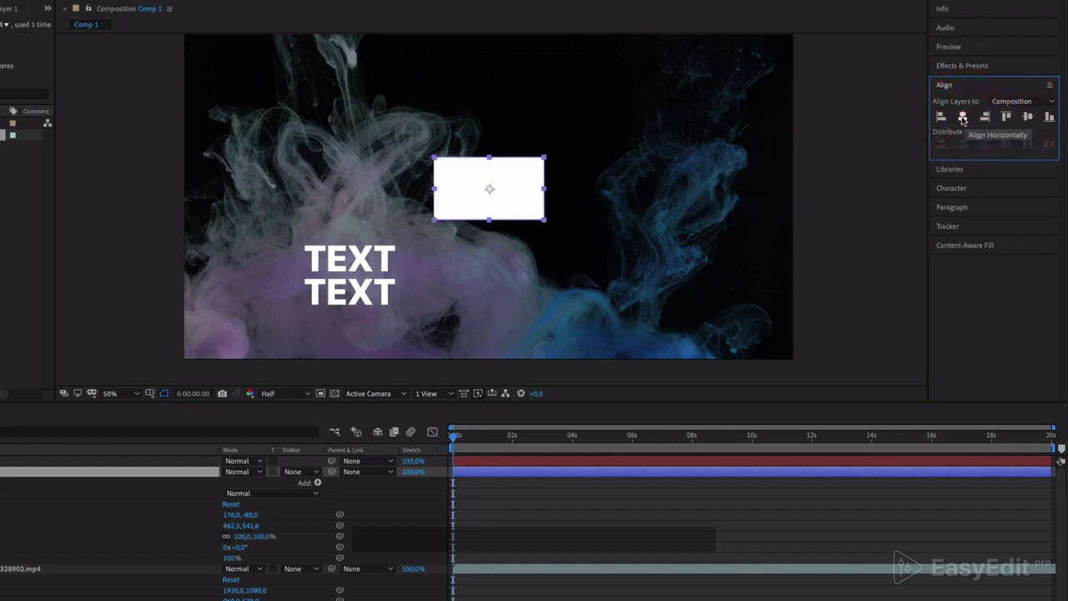
# Move the text slightly to the right and the rectangle up and right to position about 1384, 412
pyautogui.click(386, 261)
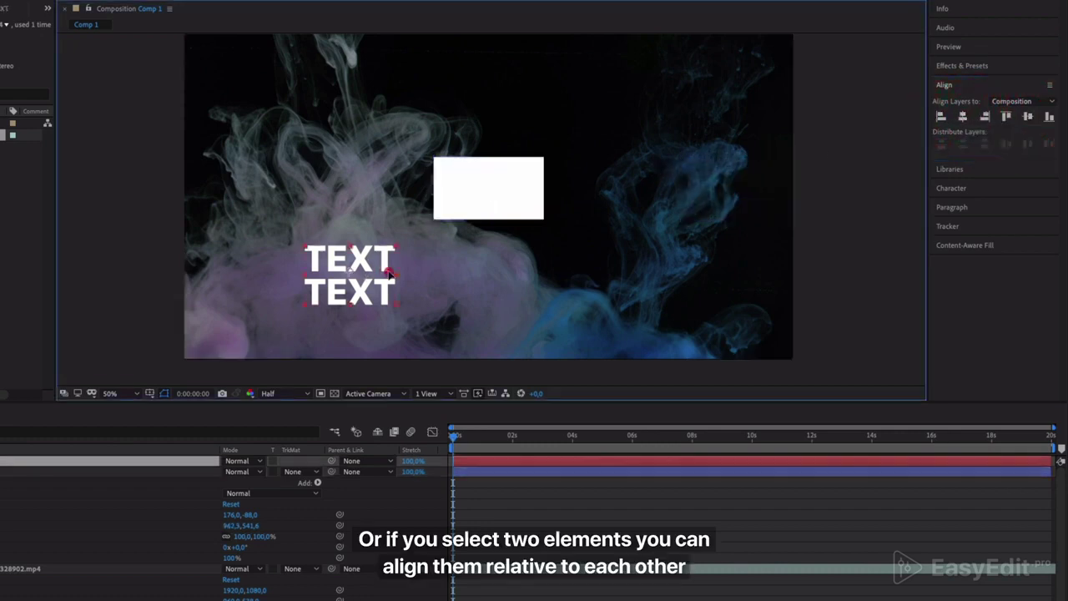
pyautogui.moveTo(386, 261); pyautogui.dragTo(409, 261)
pyautogui.moveTo(489, 186); pyautogui.dragTo(622, 143)
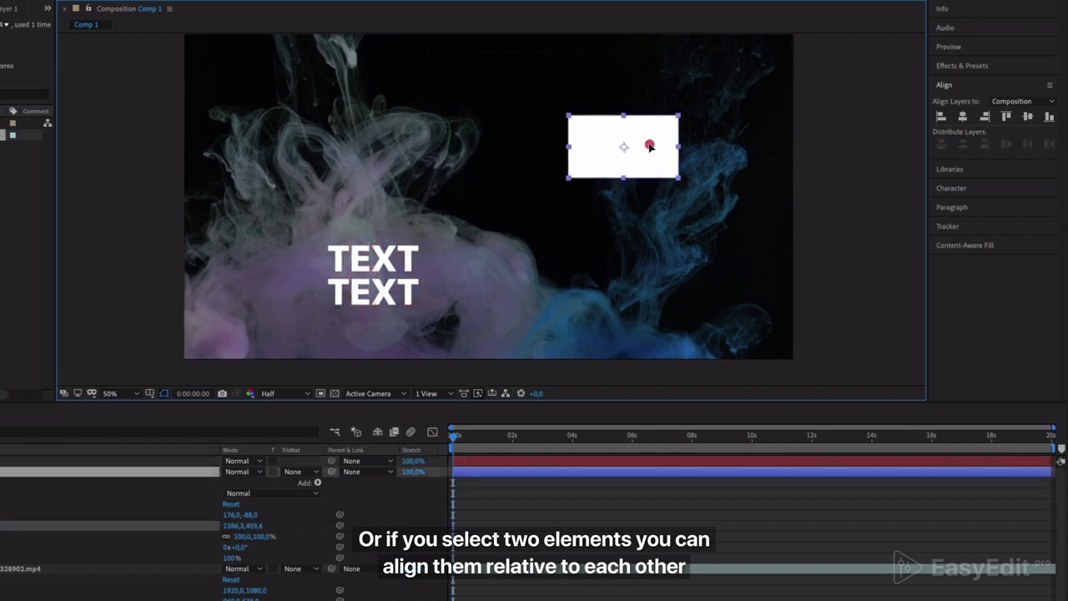
# Select the rectangle and the text together, align layers to Selection, and centre them horizontally on each other
pyautogui.keyDown('shift'); pyautogui.click(367, 286); pyautogui.keyUp('shift')
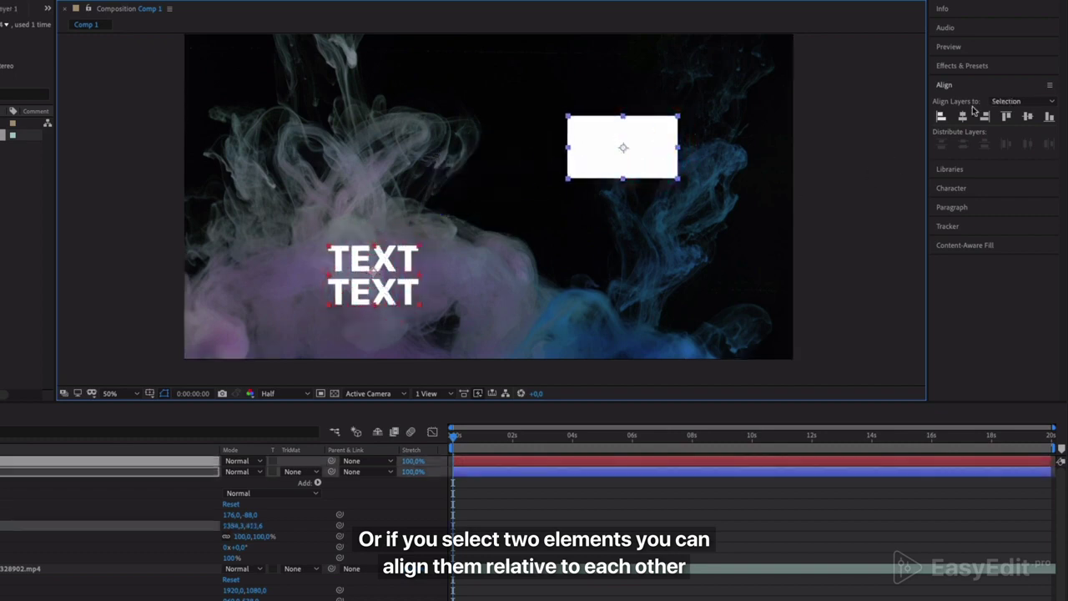
pyautogui.click(1022, 101)
pyautogui.click(1030, 115)
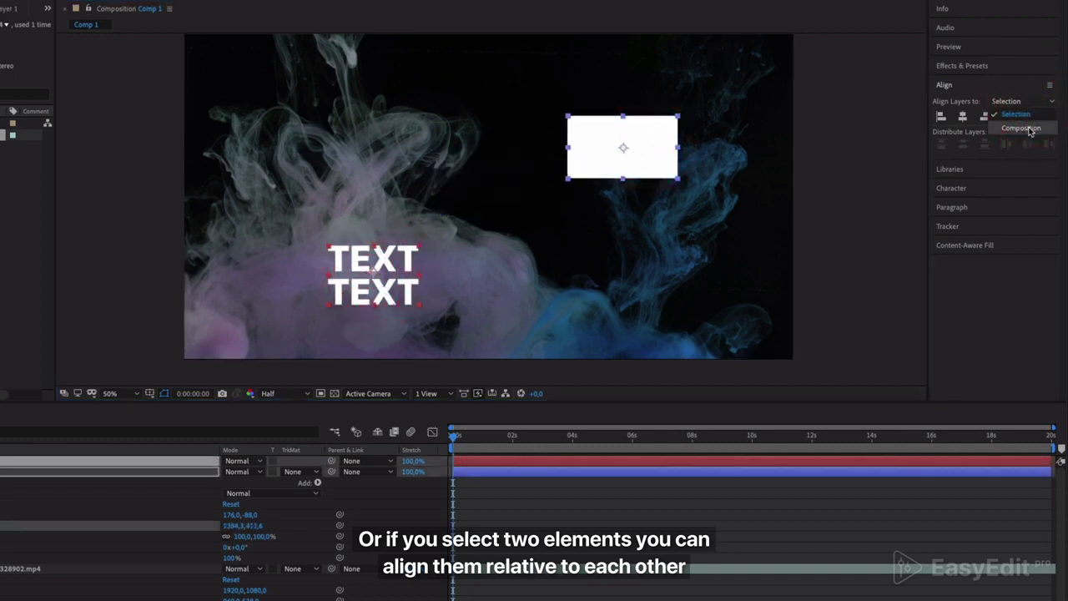
pyautogui.click(1029, 130)
pyautogui.click(1030, 102)
pyautogui.click(1028, 115)
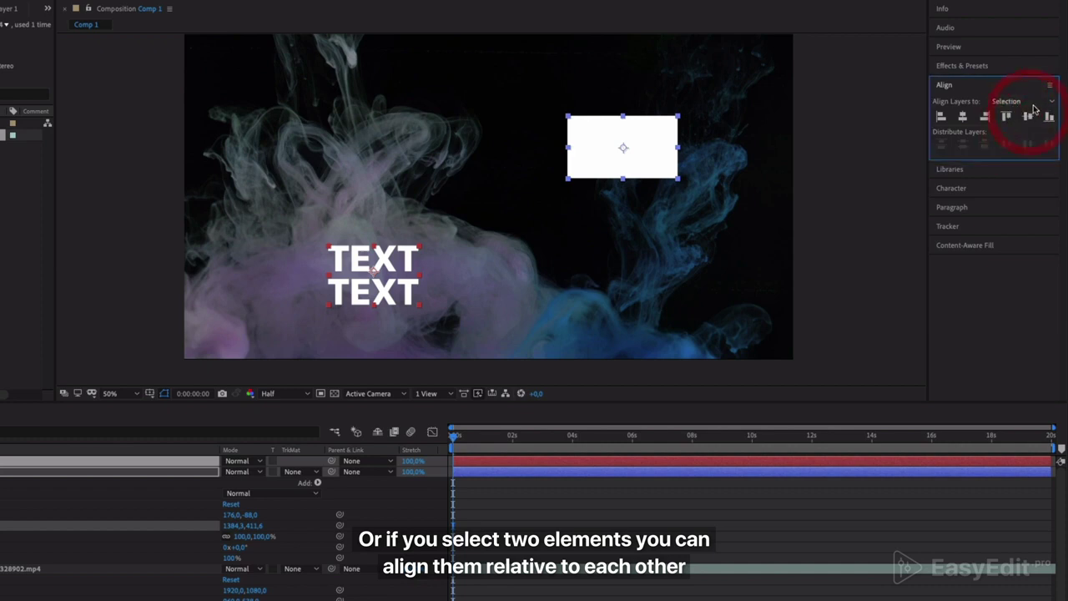
pyautogui.click(962, 117)
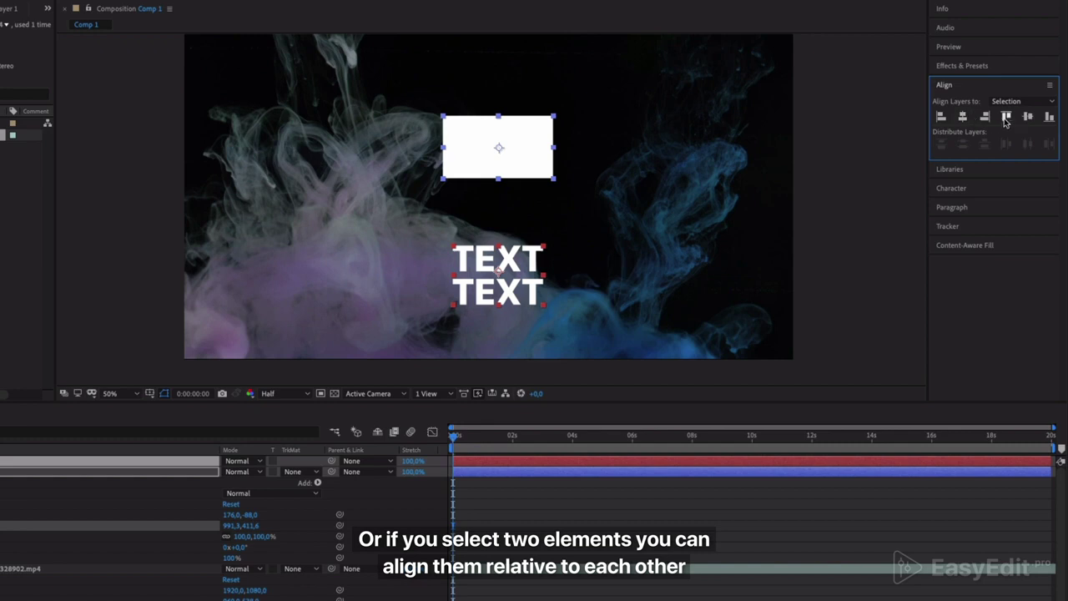
pyautogui.click(860, 164)
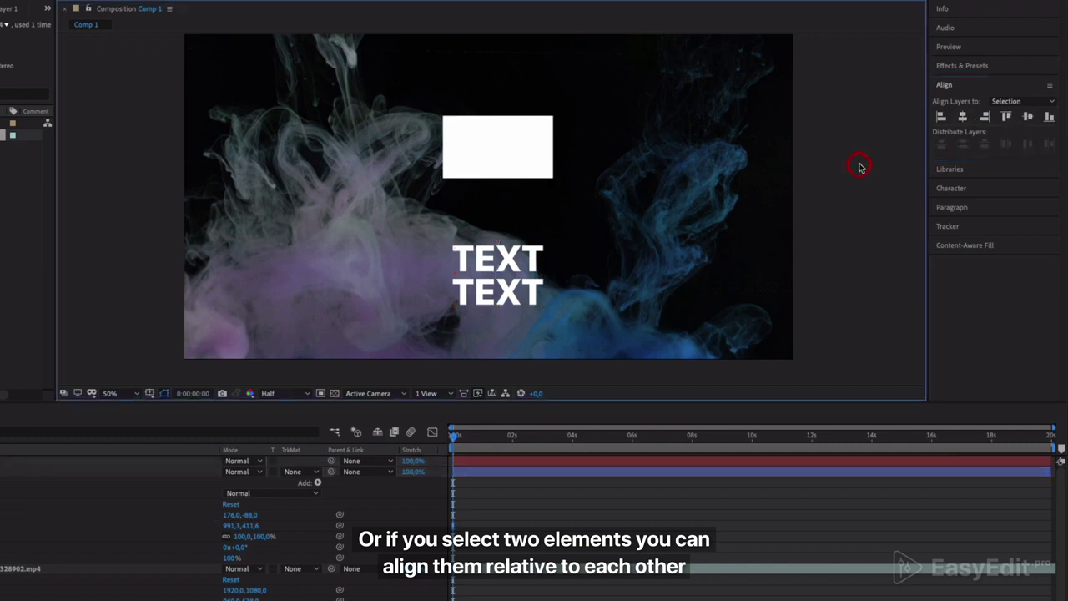
# Move the rectangle to the upper left and the text to the right, then align both vertically on each other relative to the selection
pyautogui.click(498, 146)
pyautogui.moveTo(498, 147); pyautogui.dragTo(357, 113)
pyautogui.moveTo(498, 275); pyautogui.dragTo(589, 276)
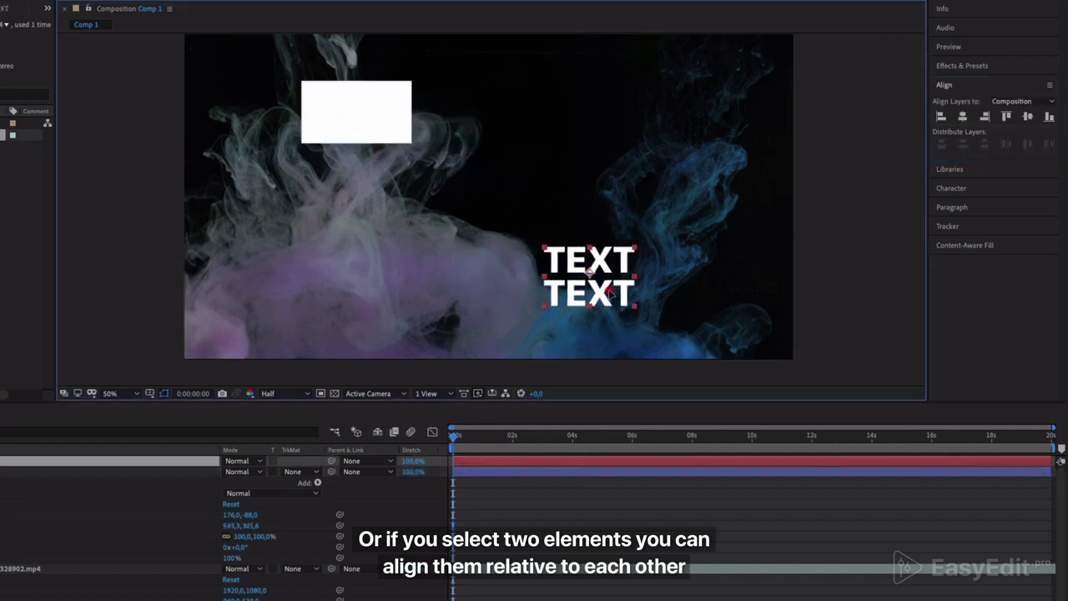
pyautogui.keyDown('shift'); pyautogui.click(340, 123); pyautogui.keyUp('shift')
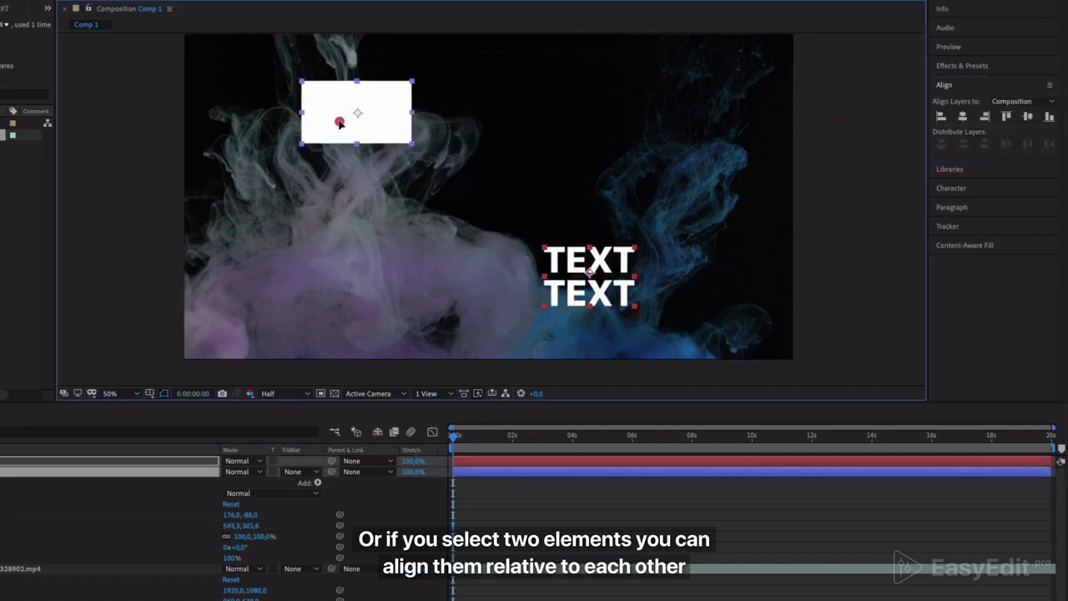
pyautogui.click(1026, 117)
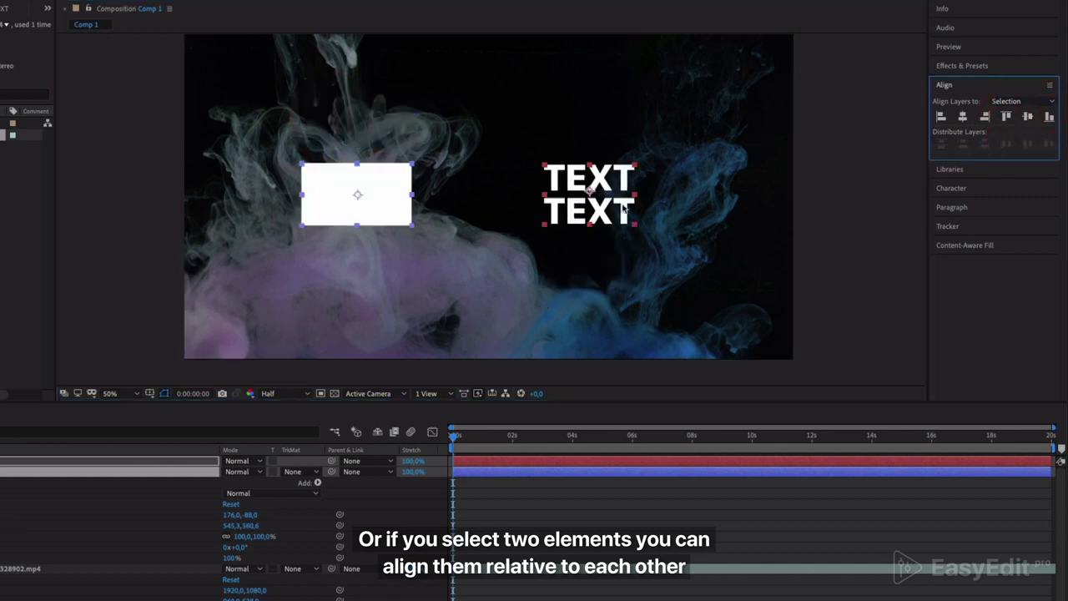
pyautogui.click(859, 148)
pyautogui.click(943, 85)
# Show the Paragraph settings and extend the text's second line to read TEXT TEXT
pyautogui.click(951, 123)
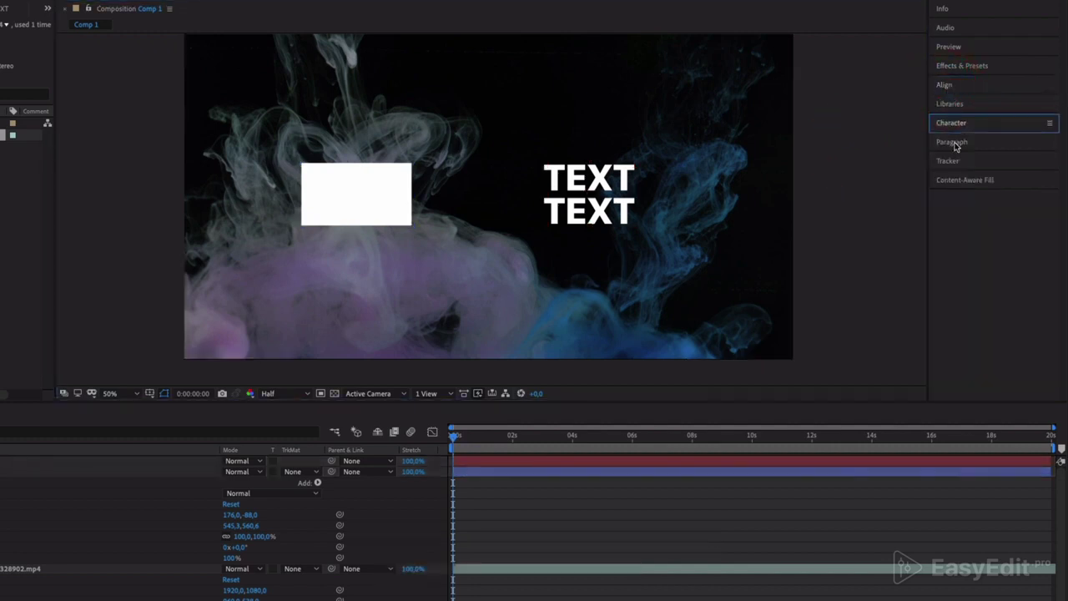
pyautogui.click(951, 142)
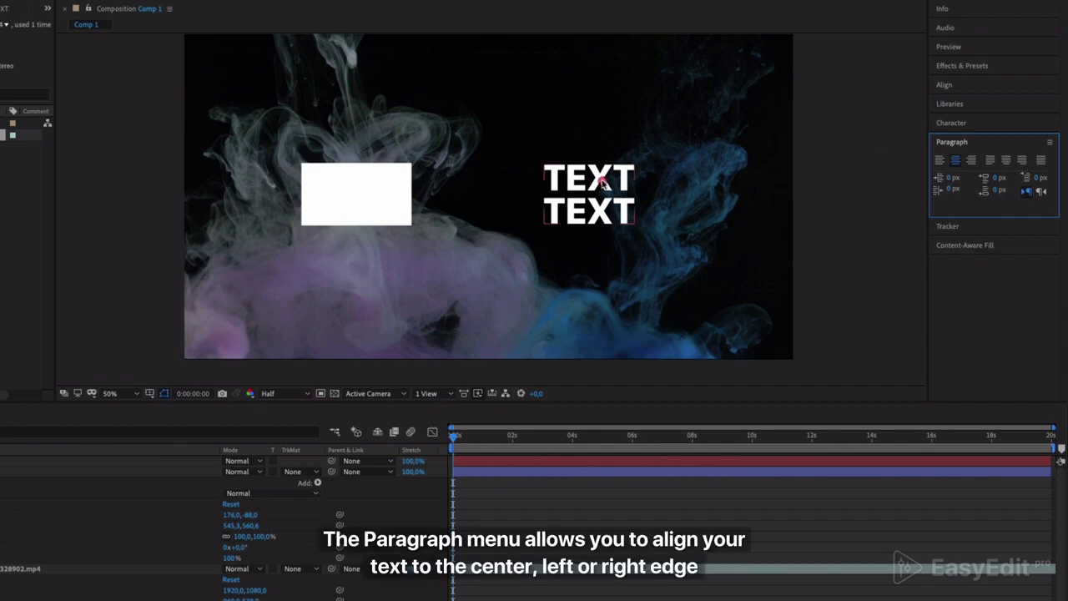
pyautogui.click(609, 181)
pyautogui.doubleClick(616, 213)
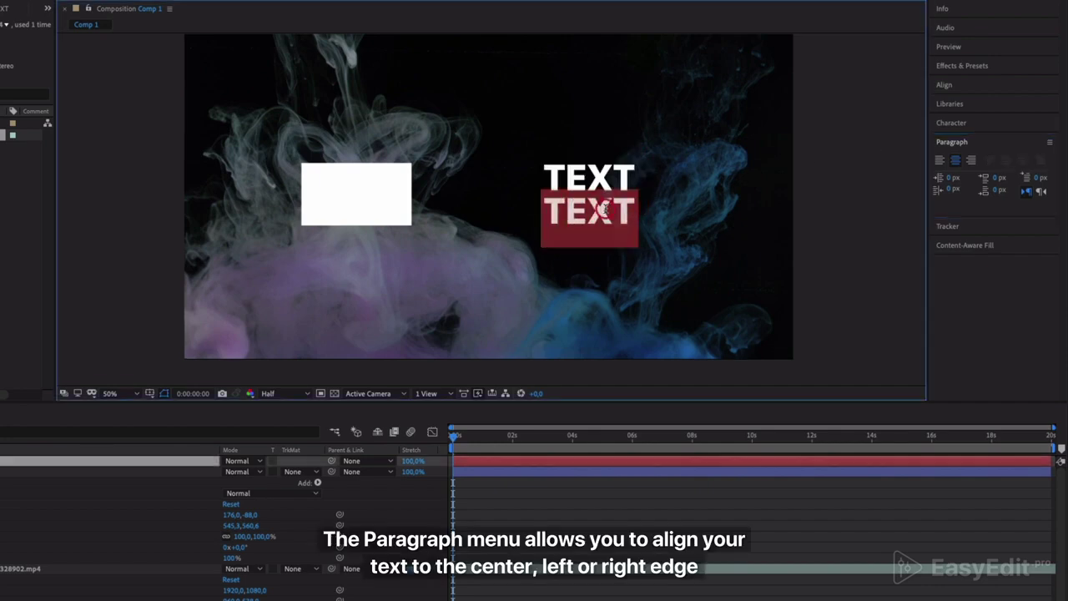
pyautogui.click(634, 210)
pyautogui.write('TEXT')
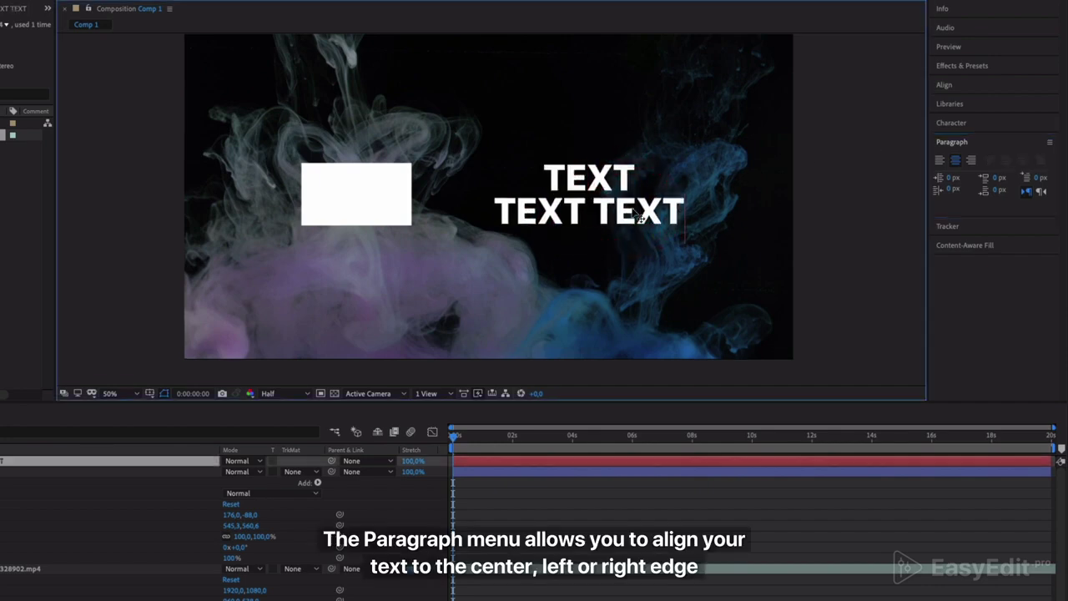
pyautogui.press('Escape')
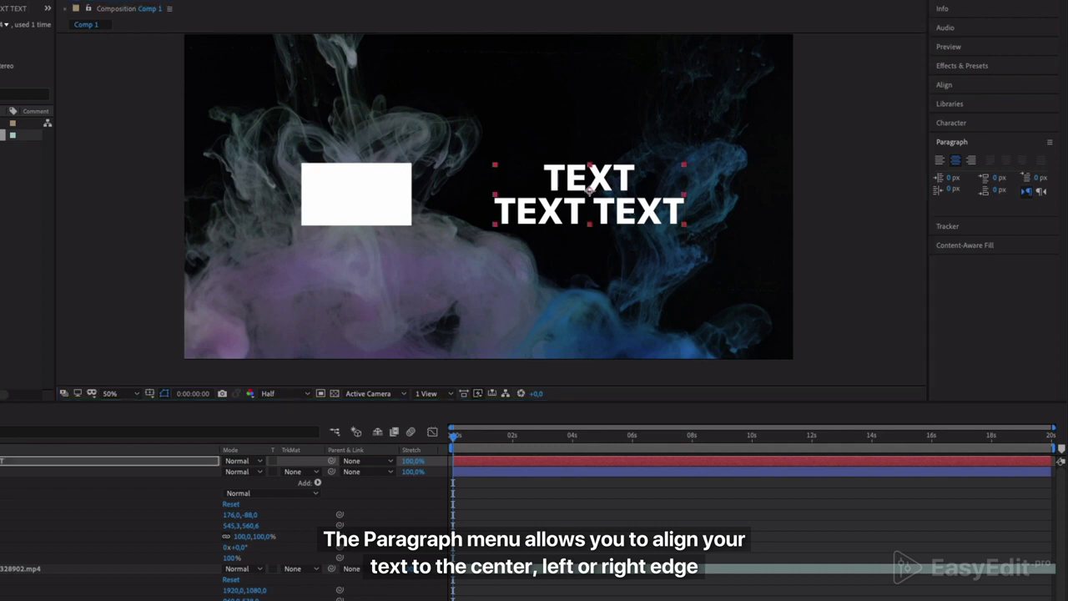
# Try left and right paragraph alignment on the text, set it back to centred, and collapse the Paragraph settings
pyautogui.click(941, 161)
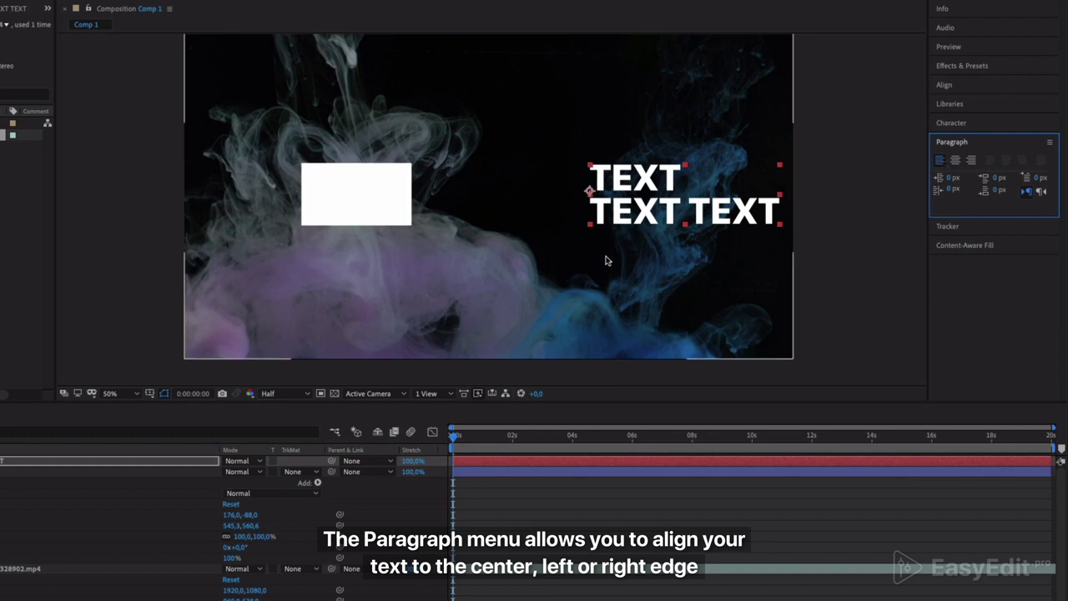
pyautogui.click(971, 161)
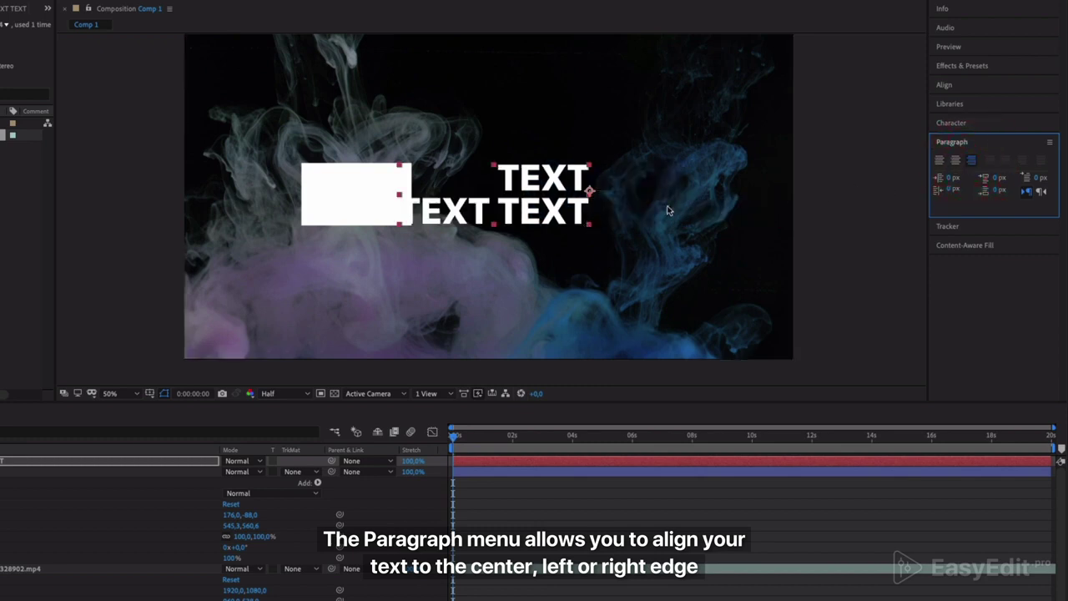
pyautogui.click(956, 161)
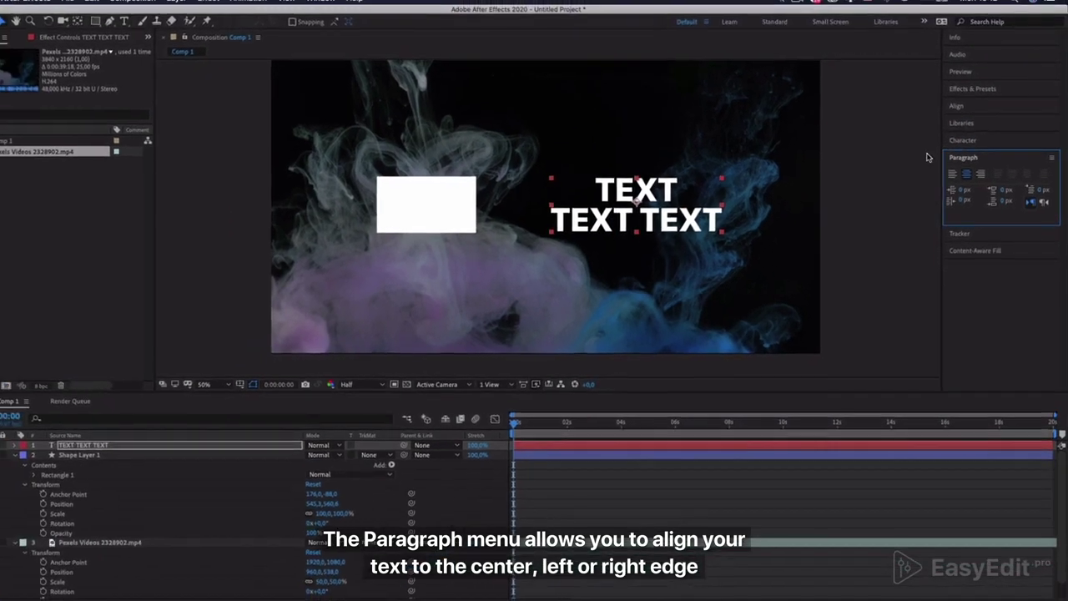
pyautogui.click(960, 162)
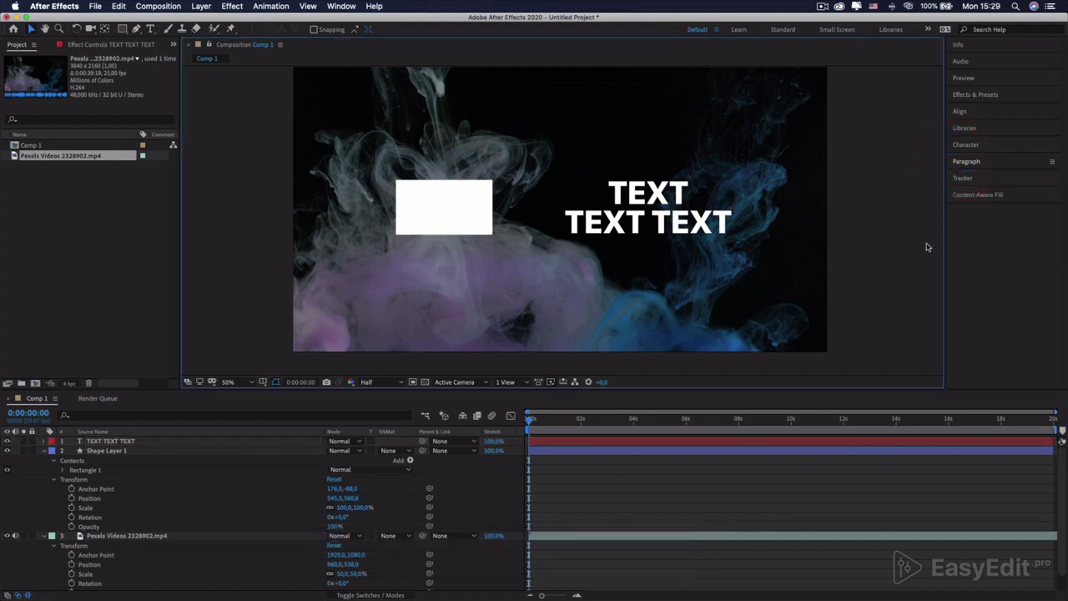
# Delete the text layer, Shape Layer 1 and the Pexels video layer from Comp 1
pyautogui.click(142, 440)
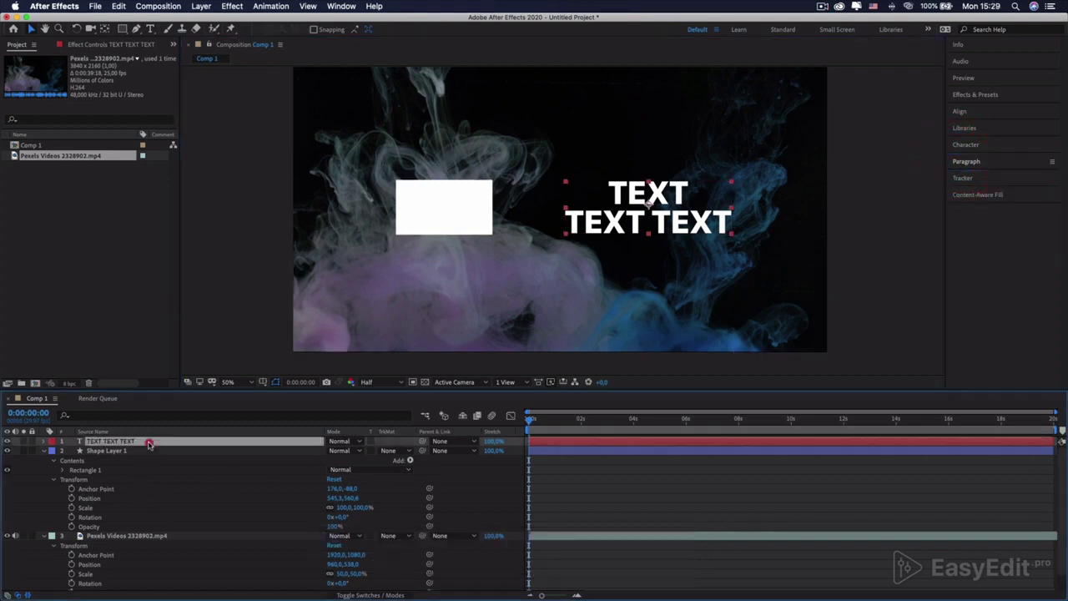
pyautogui.keyDown('shift'); pyautogui.click(146, 451); pyautogui.keyUp('shift')
pyautogui.keyDown('shift'); pyautogui.click(161, 536); pyautogui.keyUp('shift')
pyautogui.press('Delete')
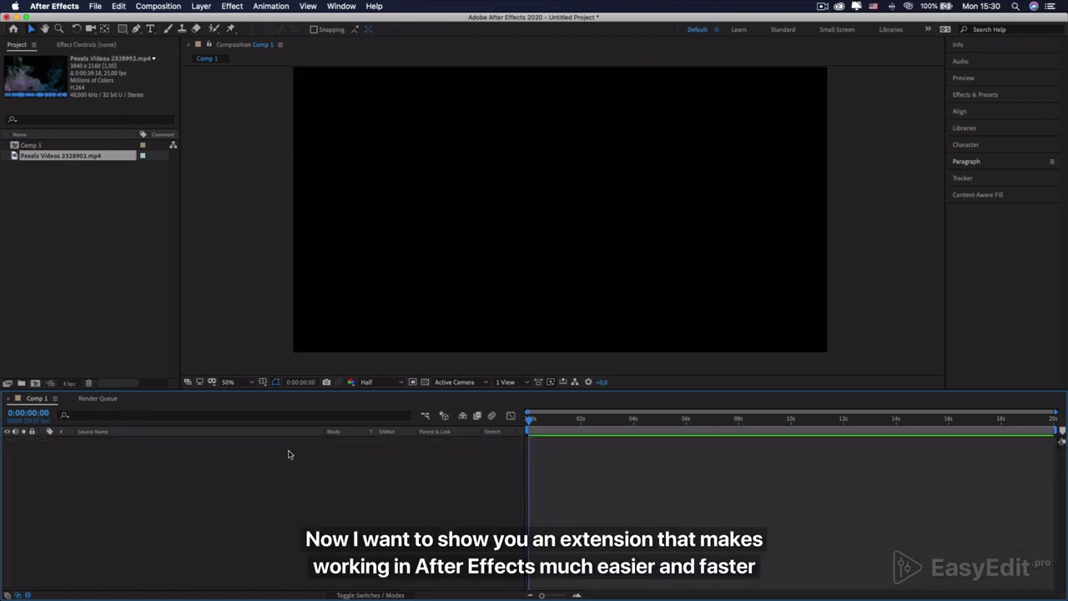
# Open the EasyEdit Viewer extension, widen its panel and dismiss the welcome screen to show its template folders
pyautogui.click(340, 7)
pyautogui.moveTo(379, 64)
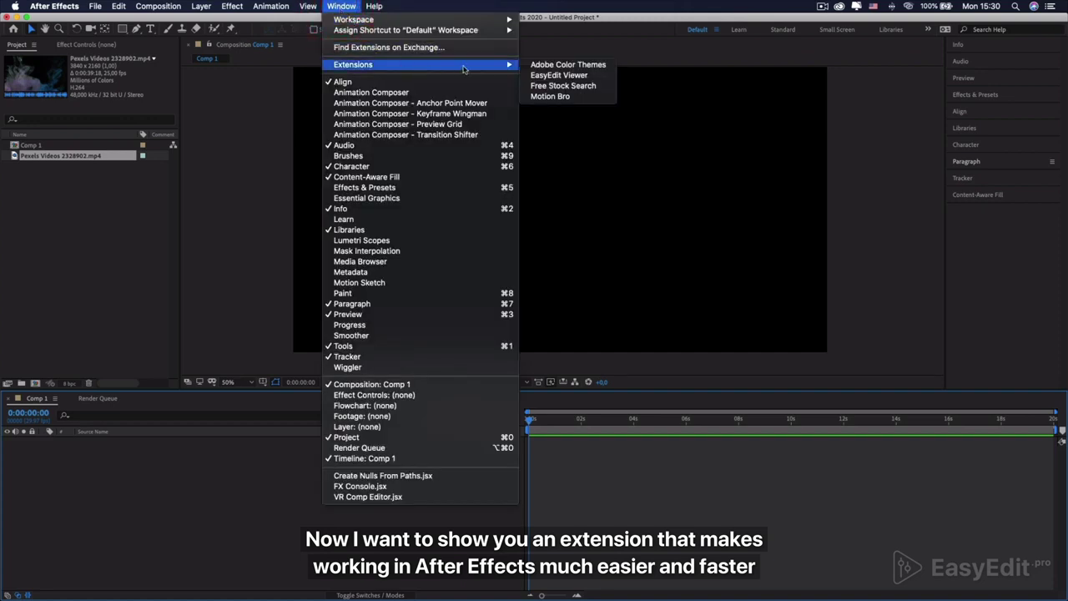
pyautogui.click(555, 75)
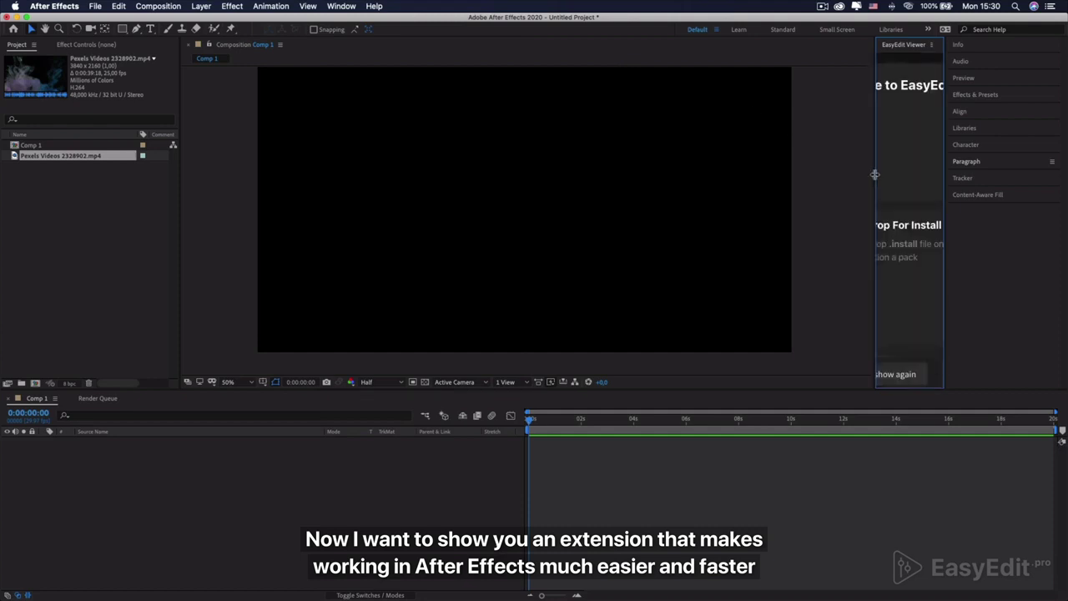
pyautogui.moveTo(876, 173); pyautogui.dragTo(708, 183)
pyautogui.click(903, 378)
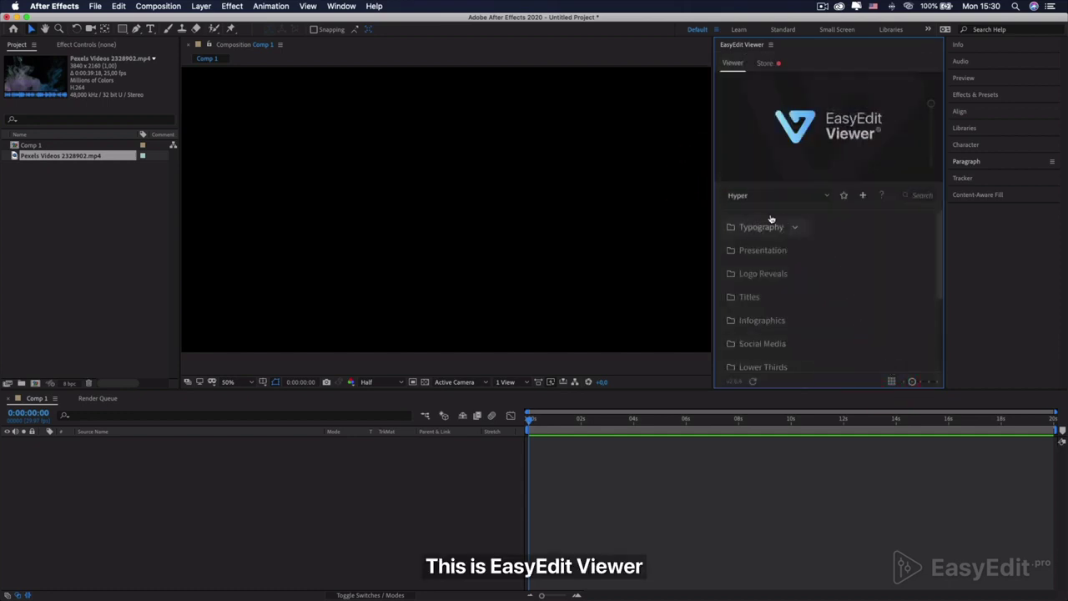
pyautogui.moveTo(782, 231)
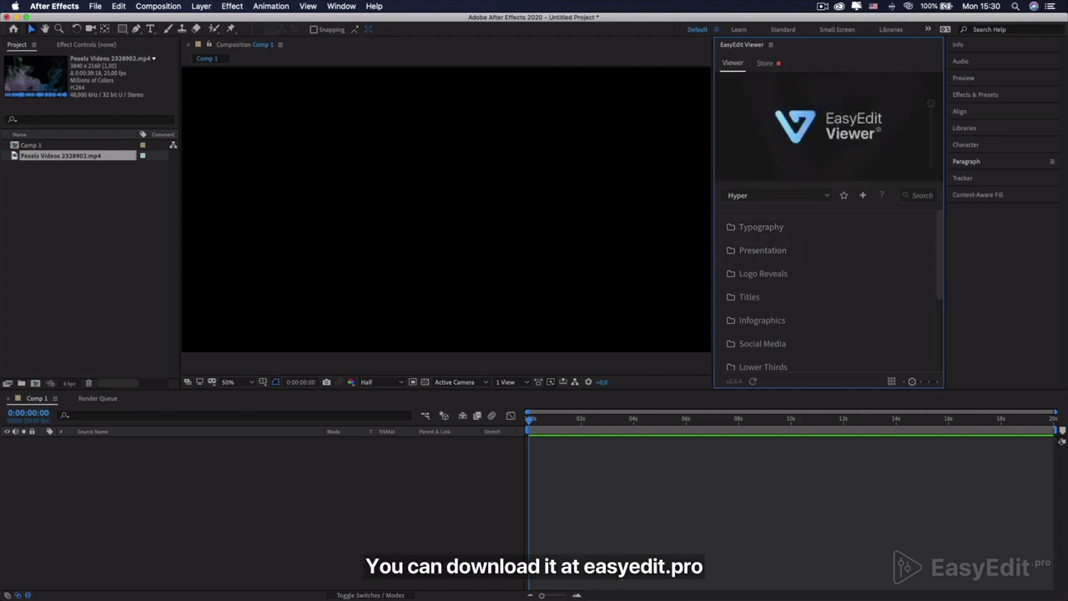
# Switch to Safari and browse the full list of templates on the easyedit.pro website
pyautogui.click(369, 575)
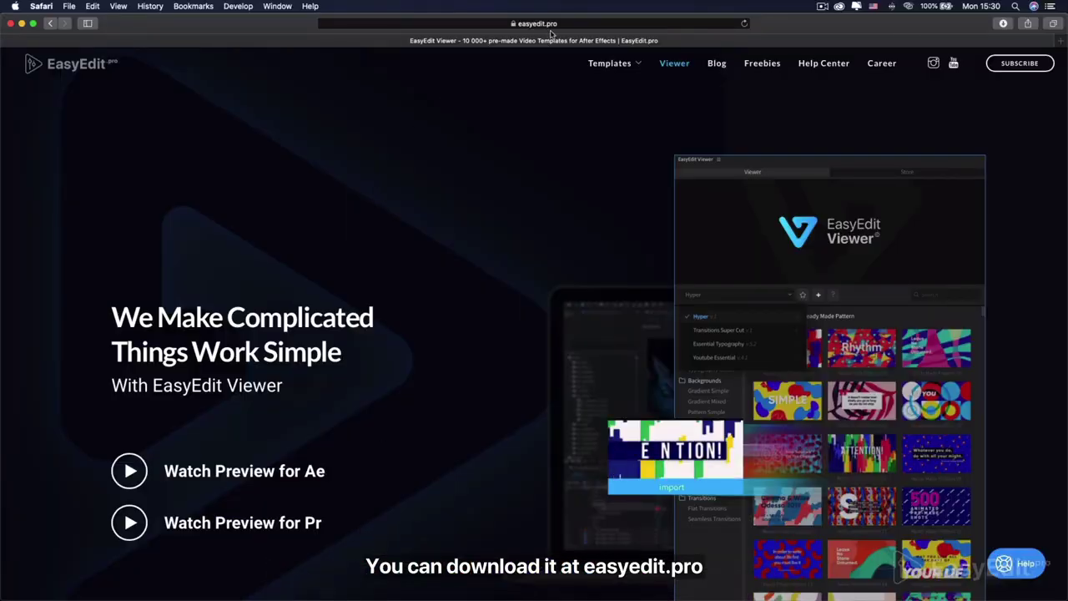
pyautogui.scroll(-10, 526, 232)
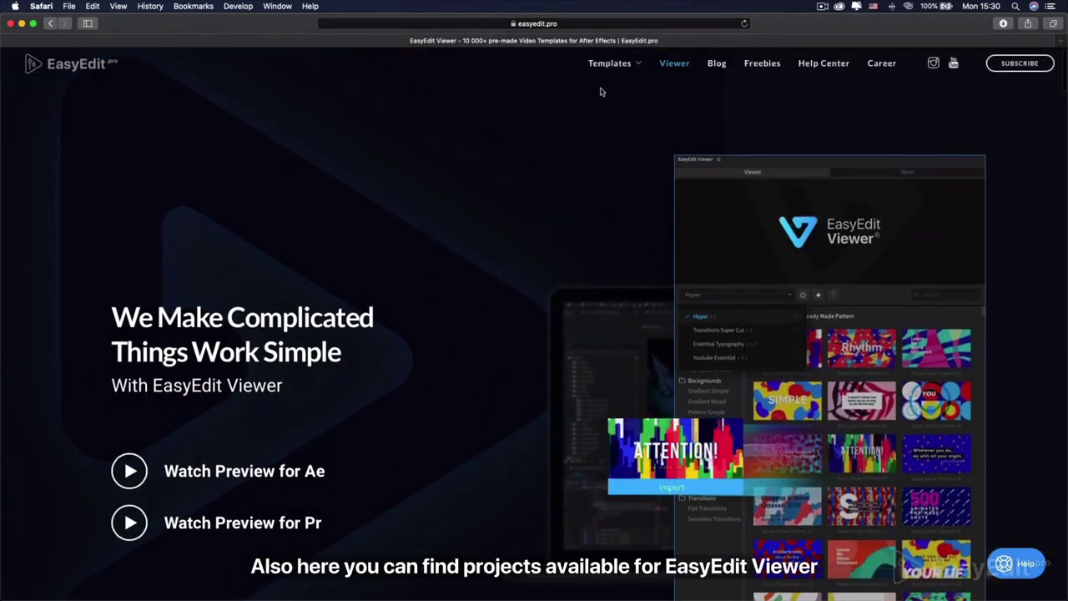
pyautogui.moveTo(602, 65)
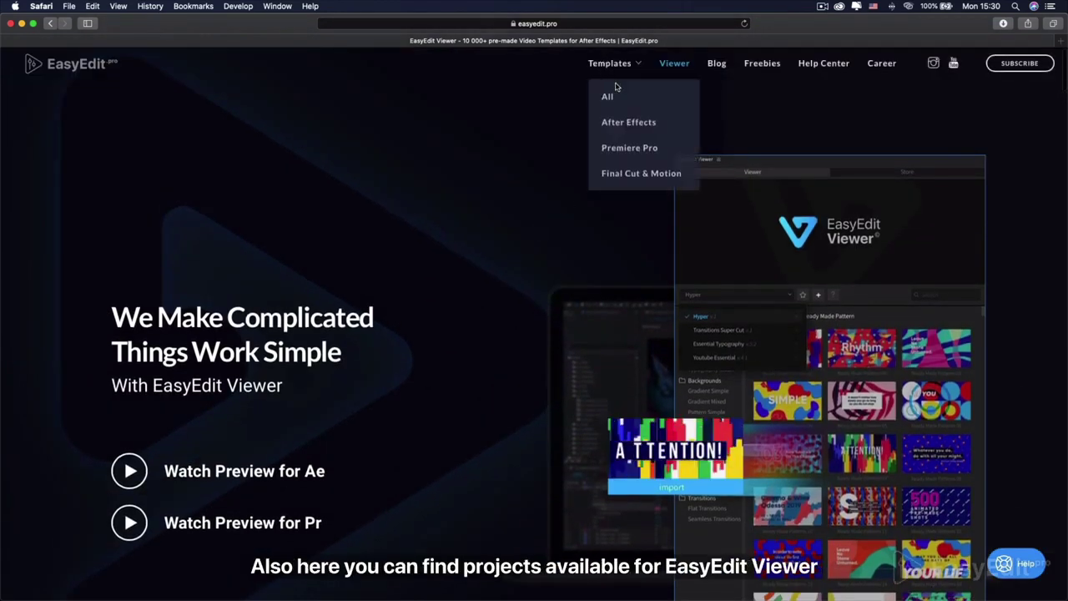
pyautogui.click(607, 97)
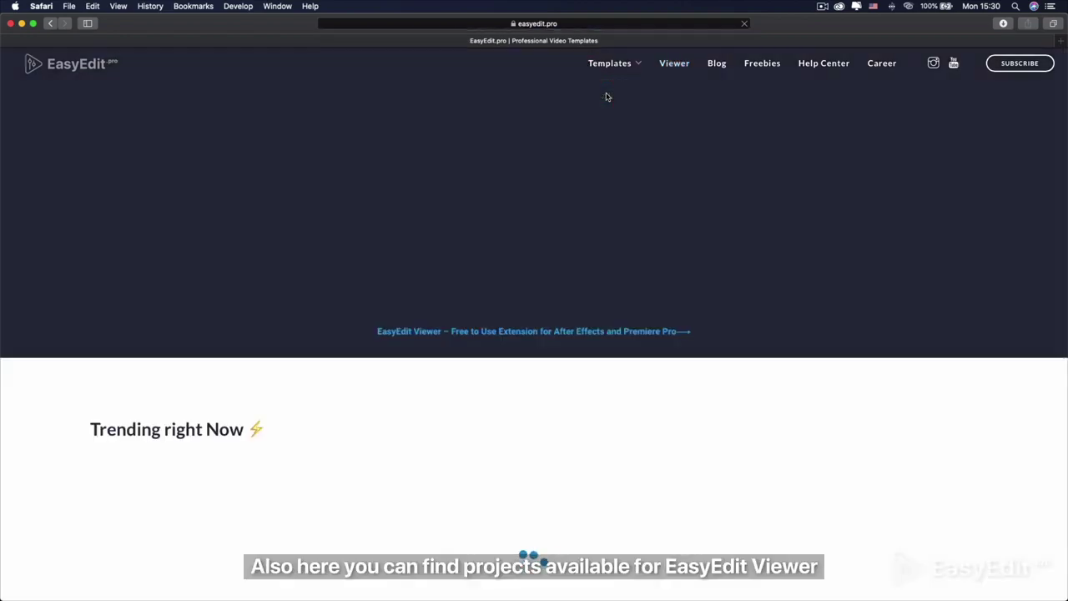
pyautogui.scroll(-6, 590, 222)
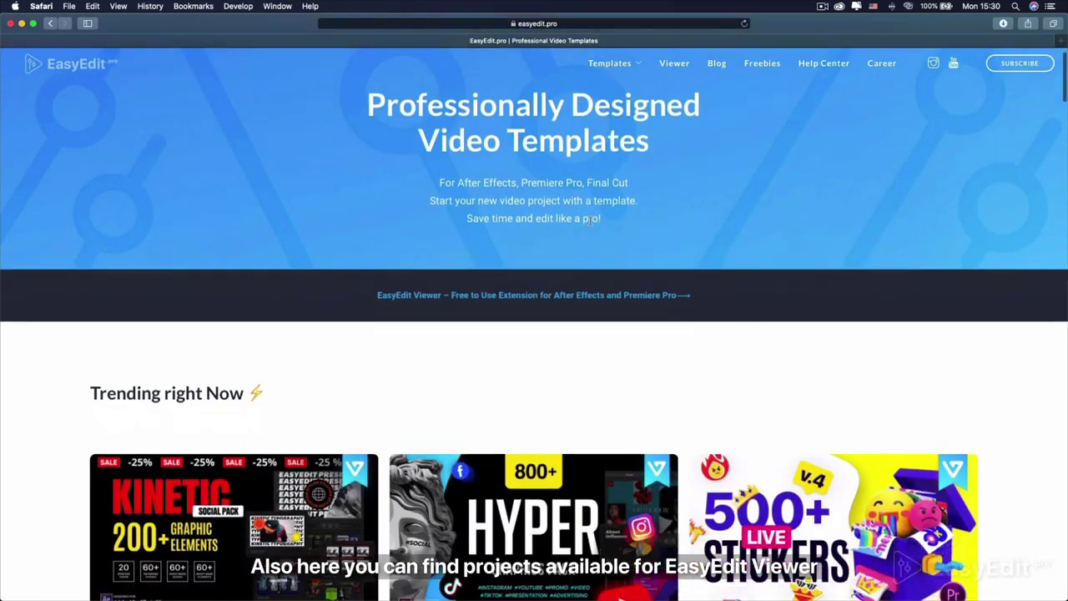
pyautogui.scroll(-2, 590, 224)
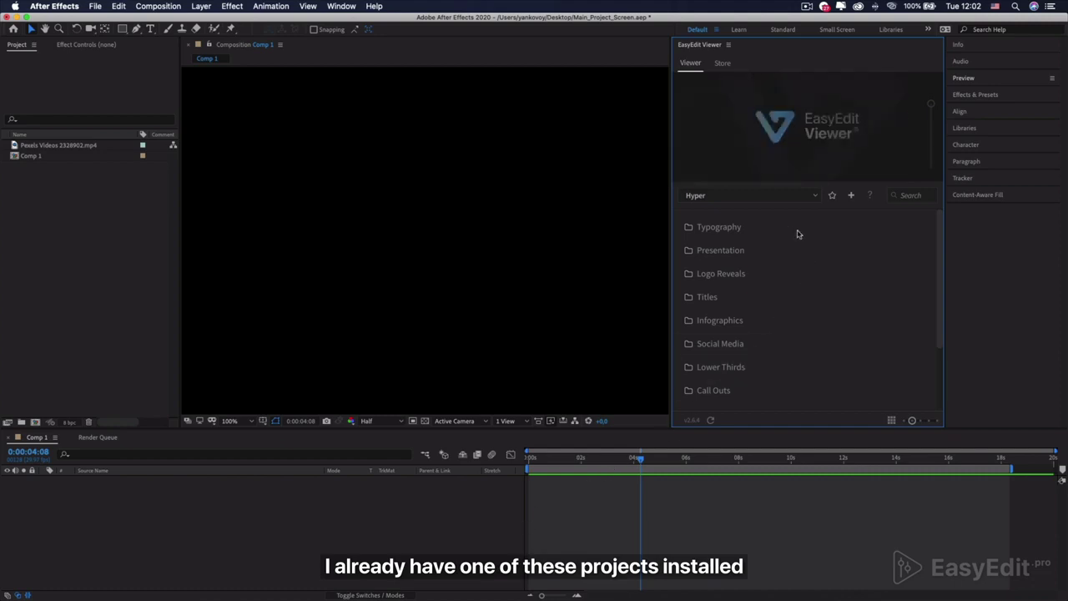
# In After Effects, expand the Typography folder of the Hyper pack and look through its Slides and Basic templates
pyautogui.moveTo(727, 226)
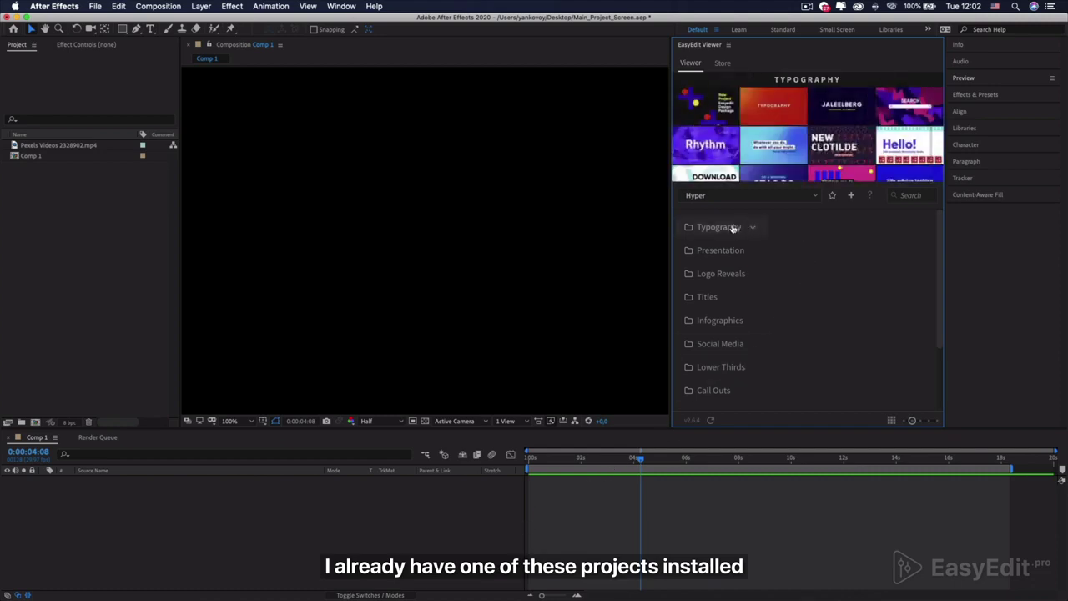
pyautogui.click(751, 227)
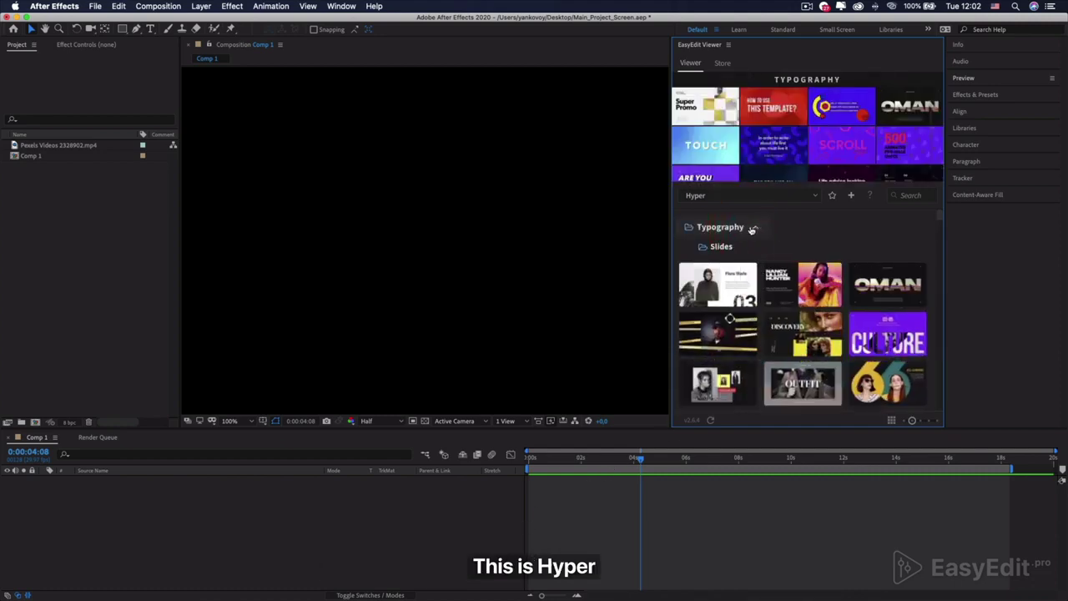
pyautogui.scroll(-1, 810, 240)
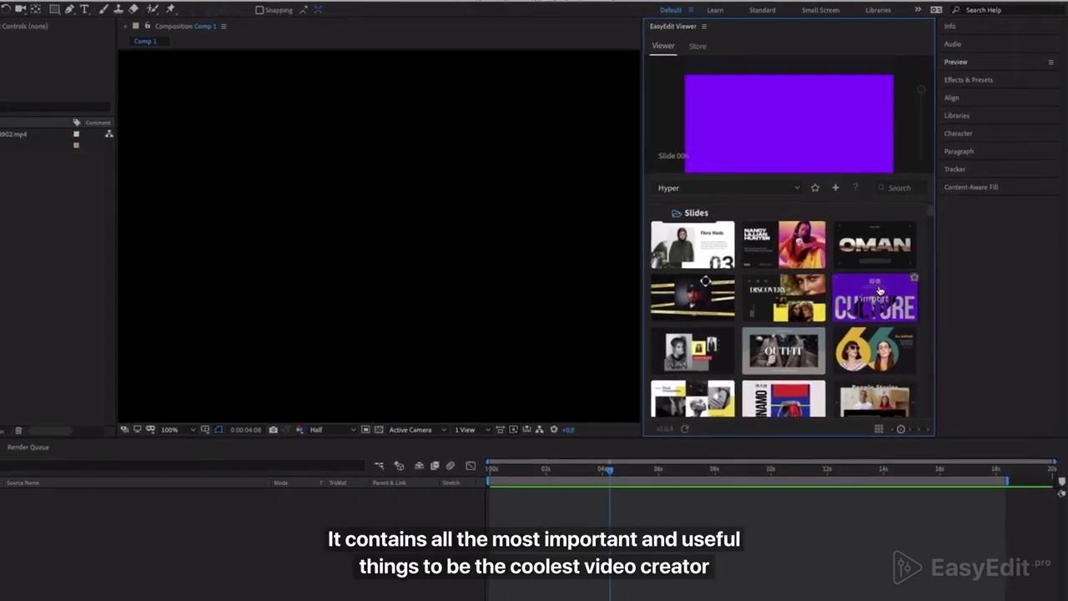
pyautogui.scroll(-5, 879, 290)
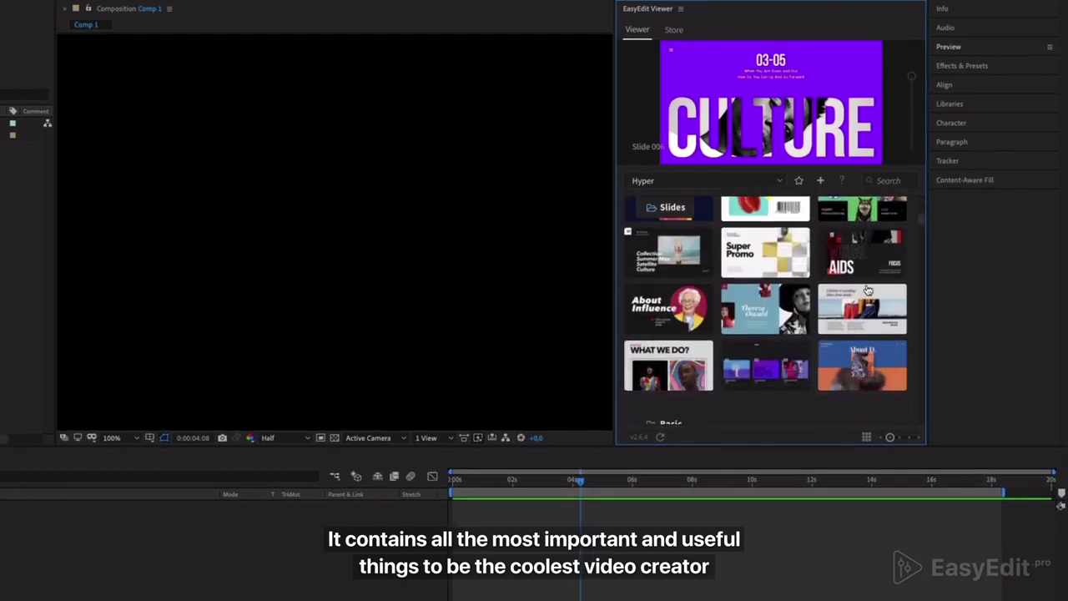
pyautogui.scroll(-1, 868, 290)
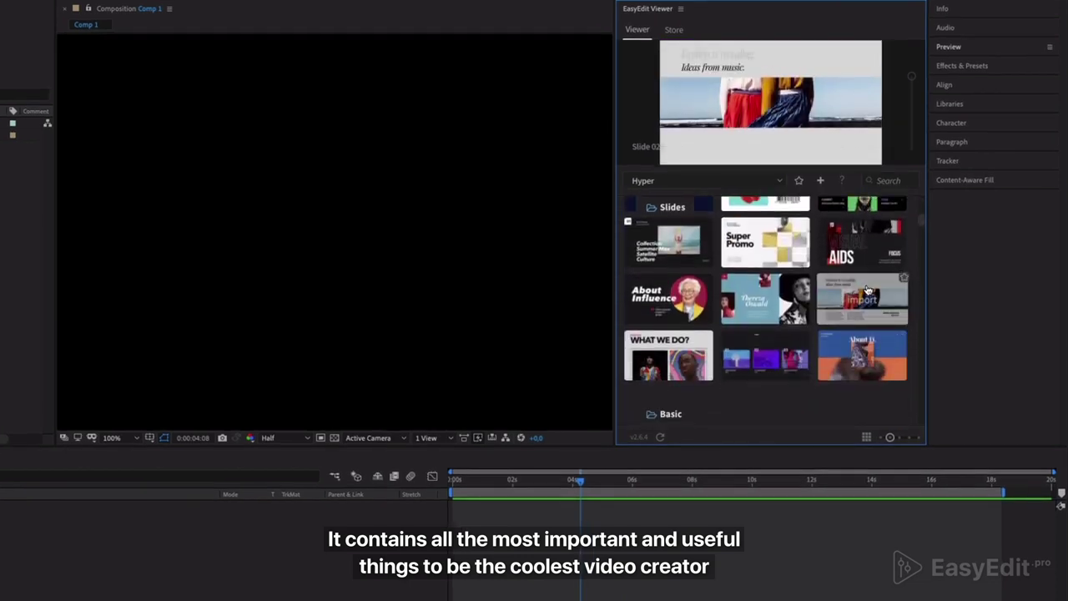
pyautogui.scroll(-8, 690, 248)
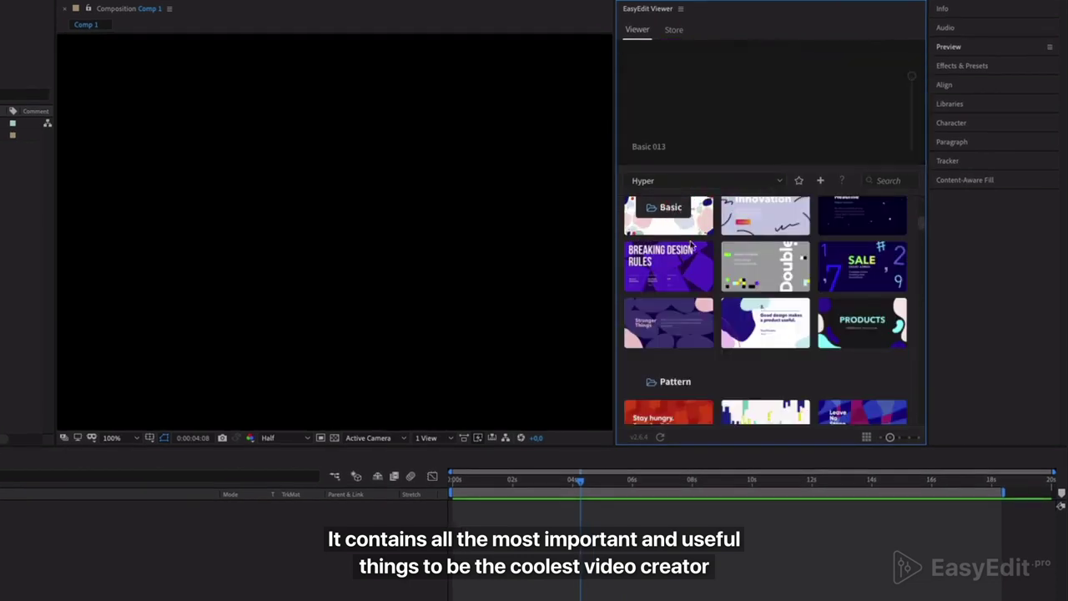
pyautogui.scroll(2, 692, 245)
pyautogui.scroll(-3, 692, 245)
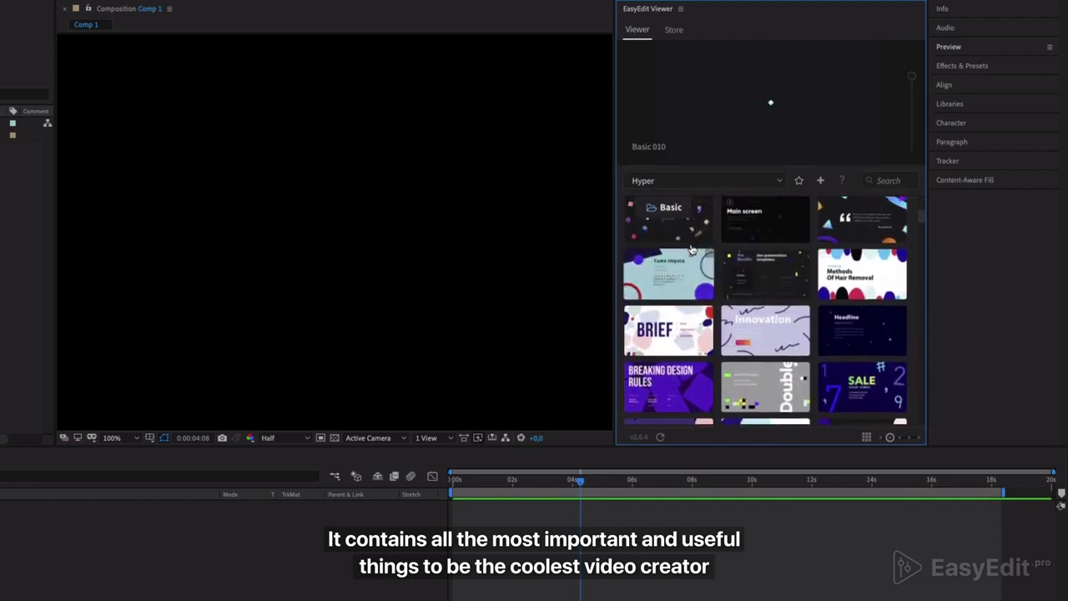
# Collapse the Slides, Basic, Pattern and Simple subfolders of Typography, glancing at the Pattern templates
pyautogui.click(672, 210)
pyautogui.click(671, 210)
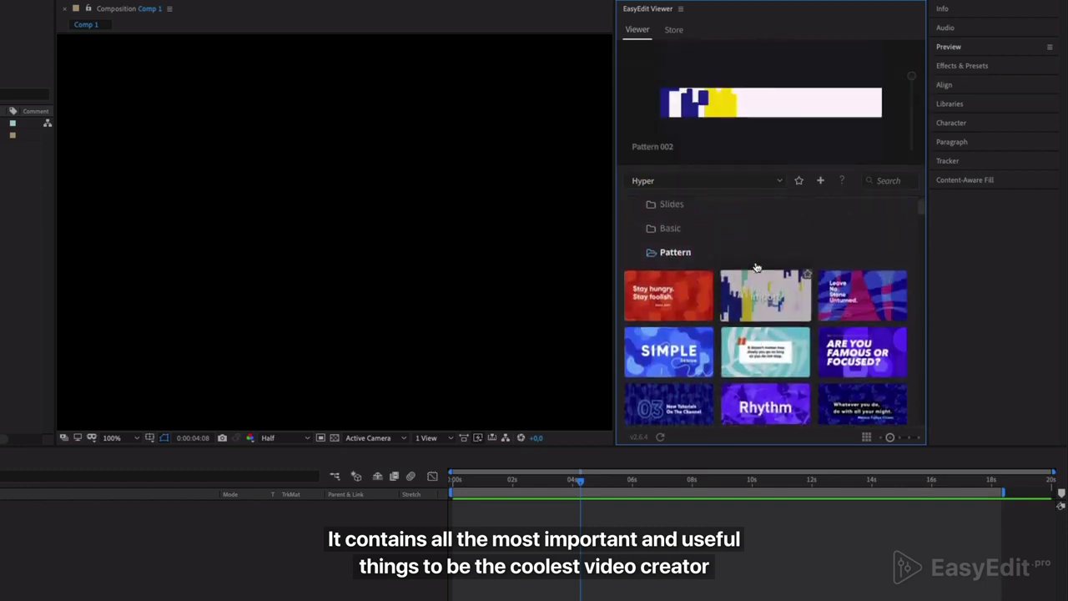
pyautogui.click(699, 273)
pyautogui.scroll(-2, 705, 292)
pyautogui.click(674, 218)
# Expand the Presentation folder, preview the Presentation 004 template and collapse the folder again
pyautogui.click(675, 248)
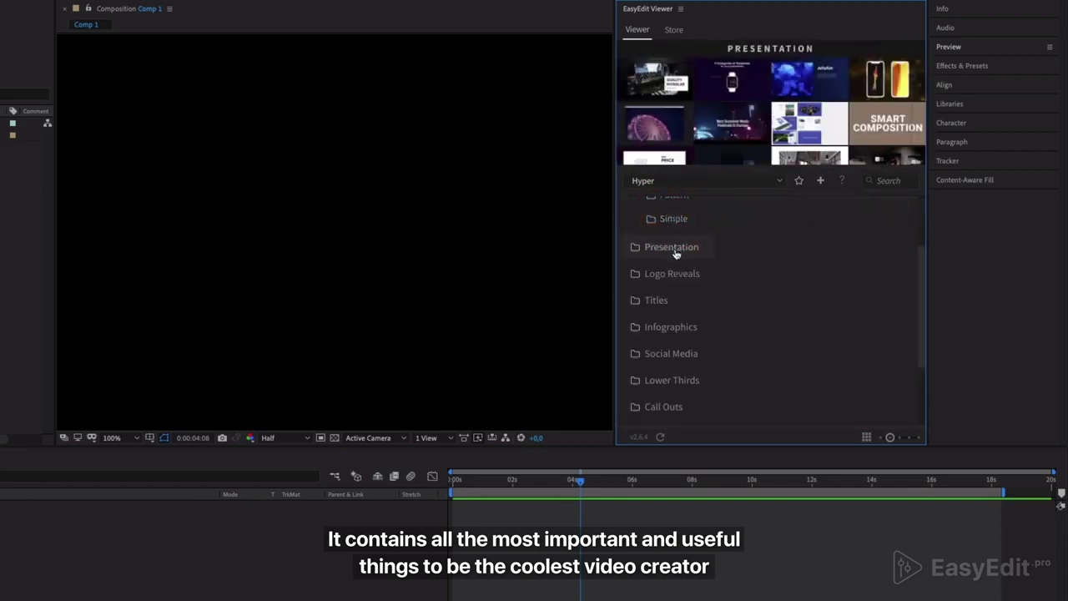
pyautogui.moveTo(670, 290)
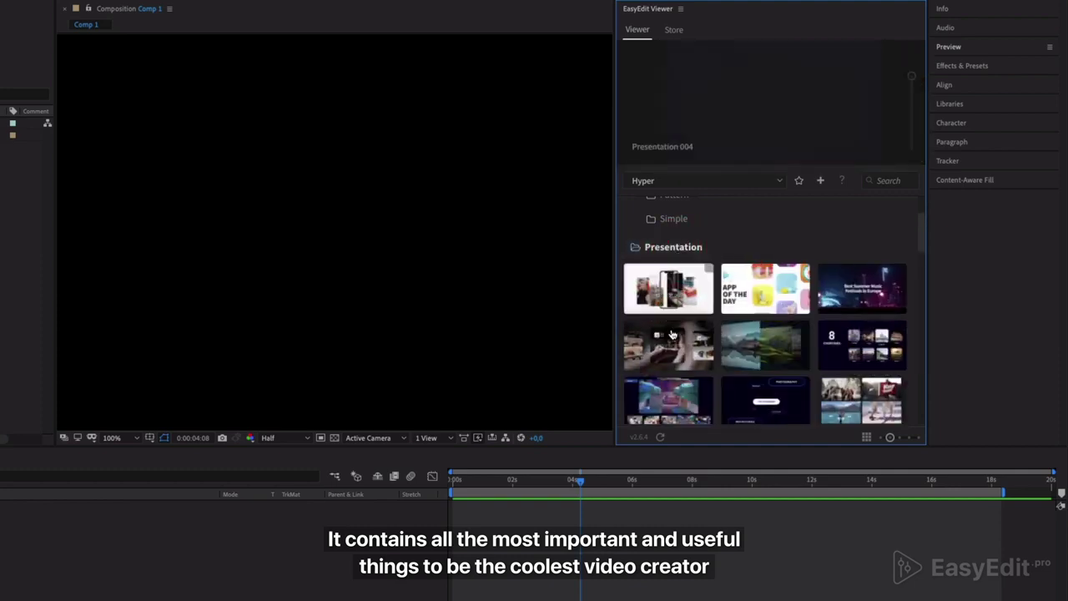
pyautogui.moveTo(673, 349)
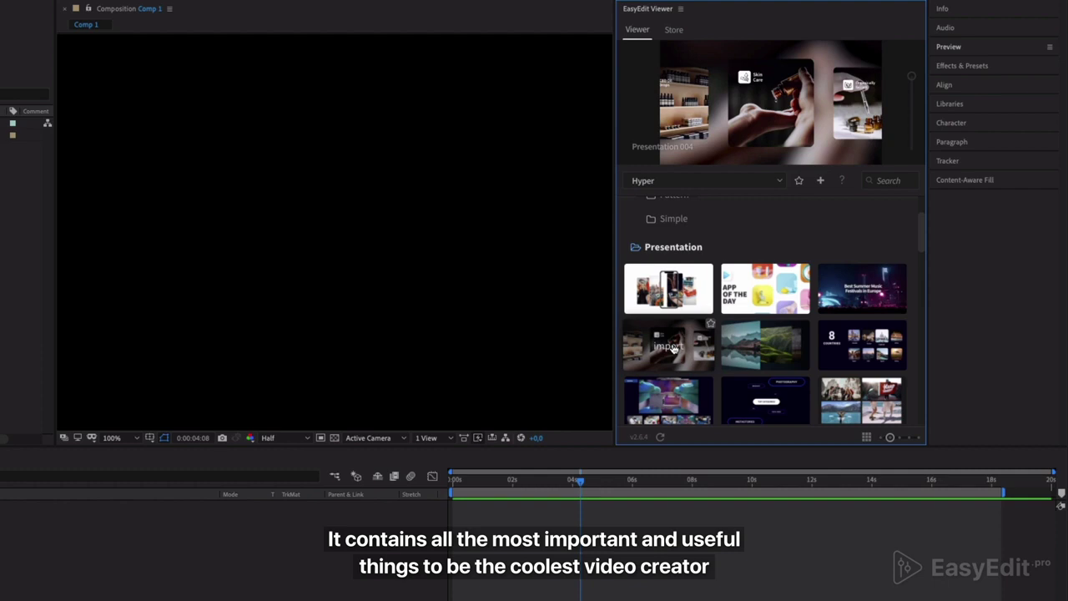
pyautogui.click(672, 247)
# Expand the Logo Reveals folder, preview its first templates and collapse it again
pyautogui.click(672, 272)
pyautogui.moveTo(683, 307)
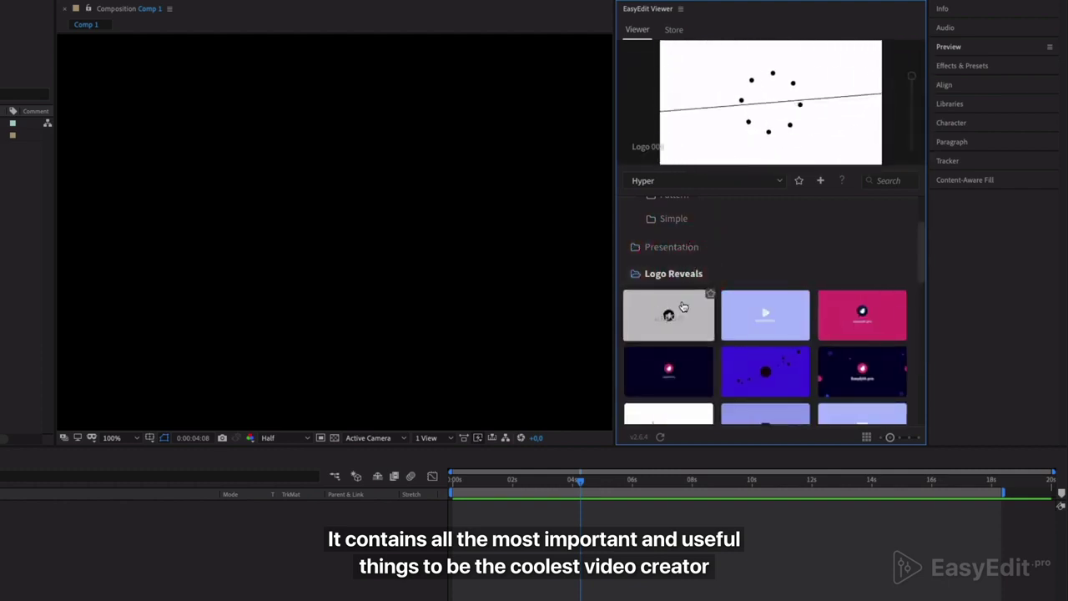
pyautogui.moveTo(761, 311)
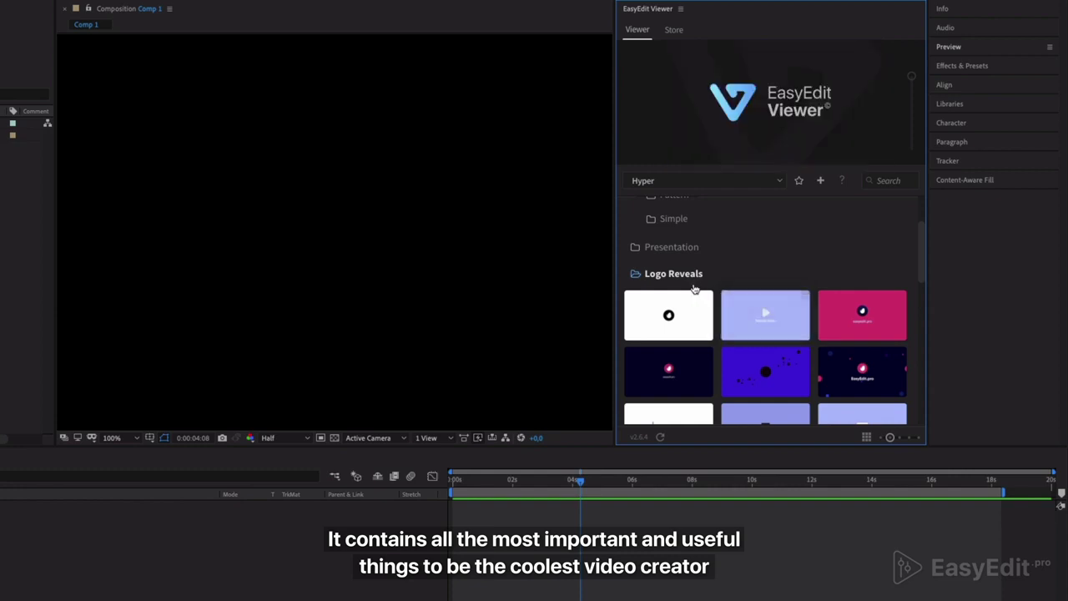
pyautogui.click(665, 274)
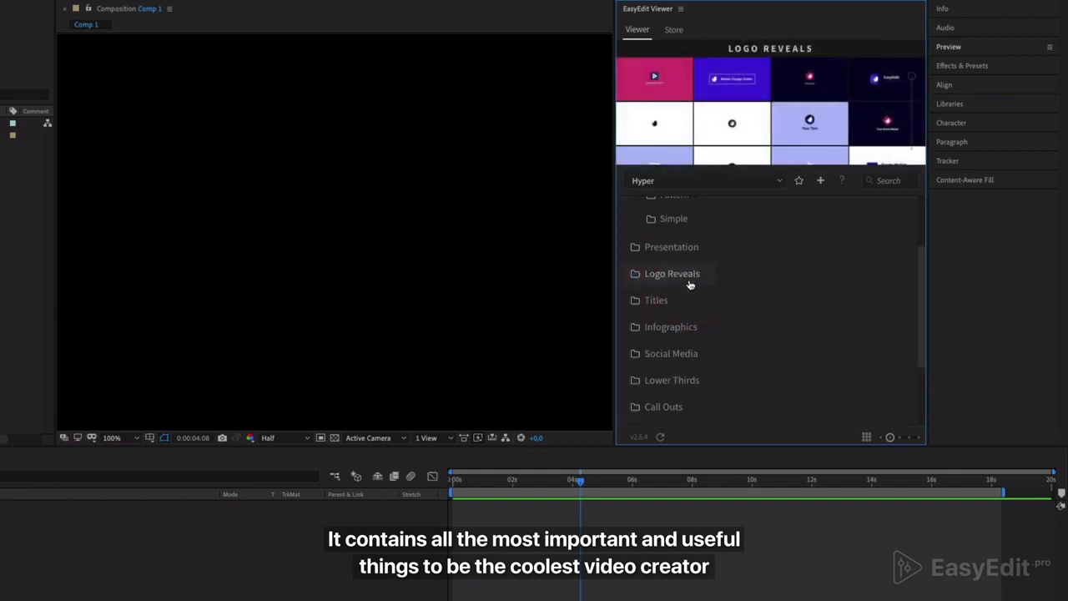
# Look through the Stories templates in the Social Media folder, then collapse both folders
pyautogui.click(670, 353)
pyautogui.click(671, 374)
pyautogui.scroll(-3, 736, 342)
pyautogui.scroll(-2, 737, 342)
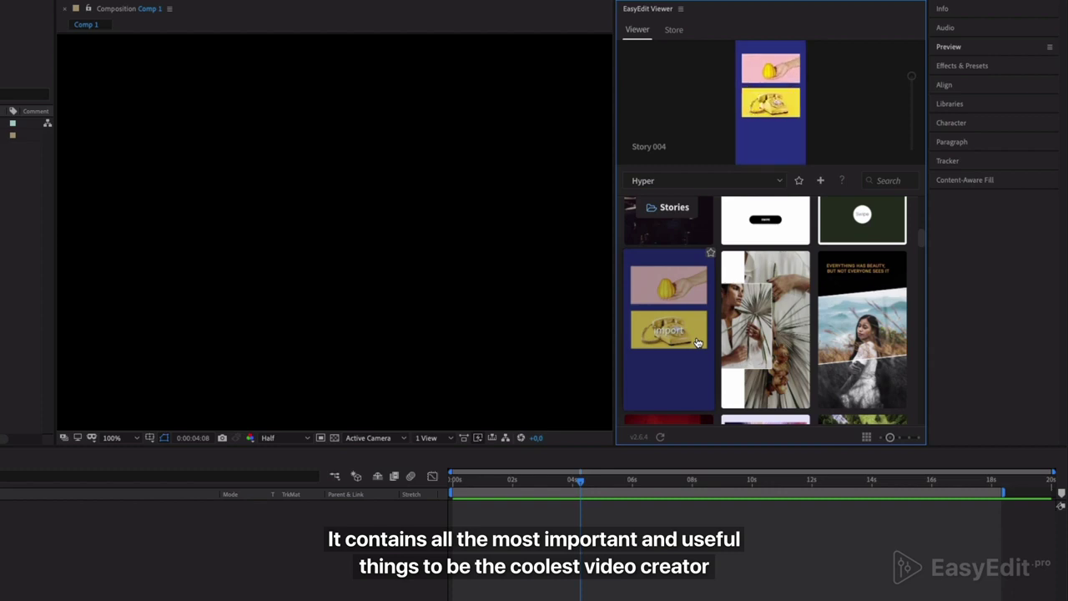
pyautogui.scroll(-5, 697, 342)
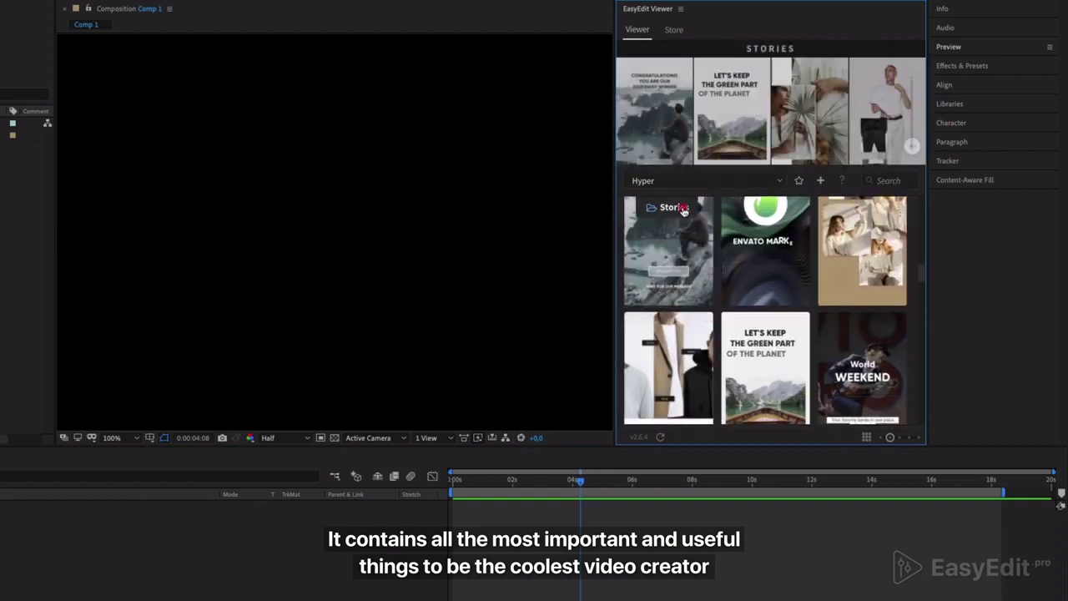
pyautogui.click(674, 206)
pyautogui.scroll(3, 679, 246)
pyautogui.click(689, 242)
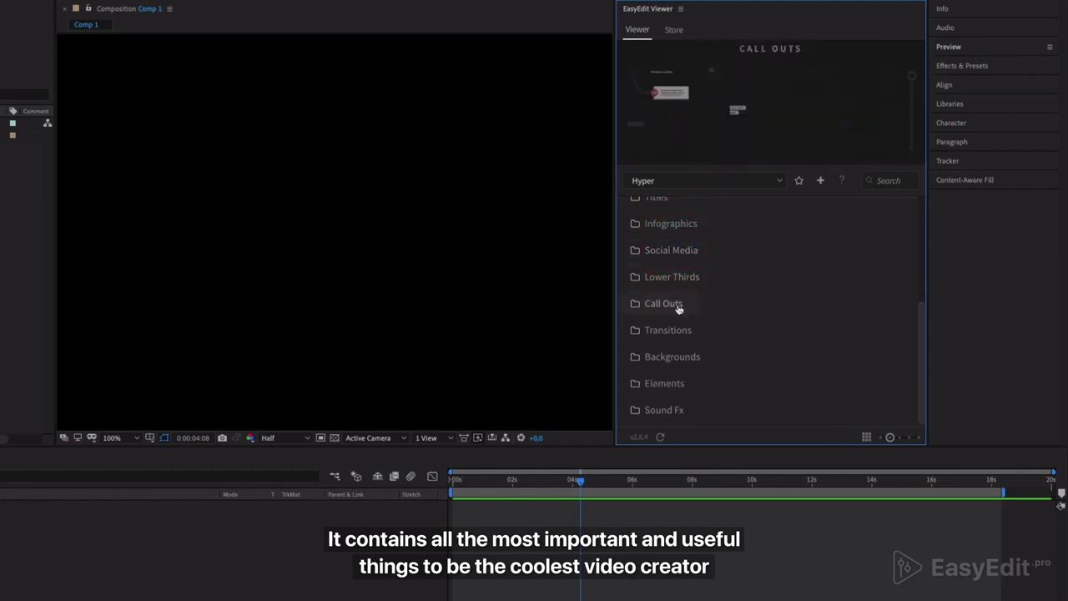
# Expand the Backgrounds and Sound Fx folders in turn to view their subfolders, collapsing each one again
pyautogui.click(672, 356)
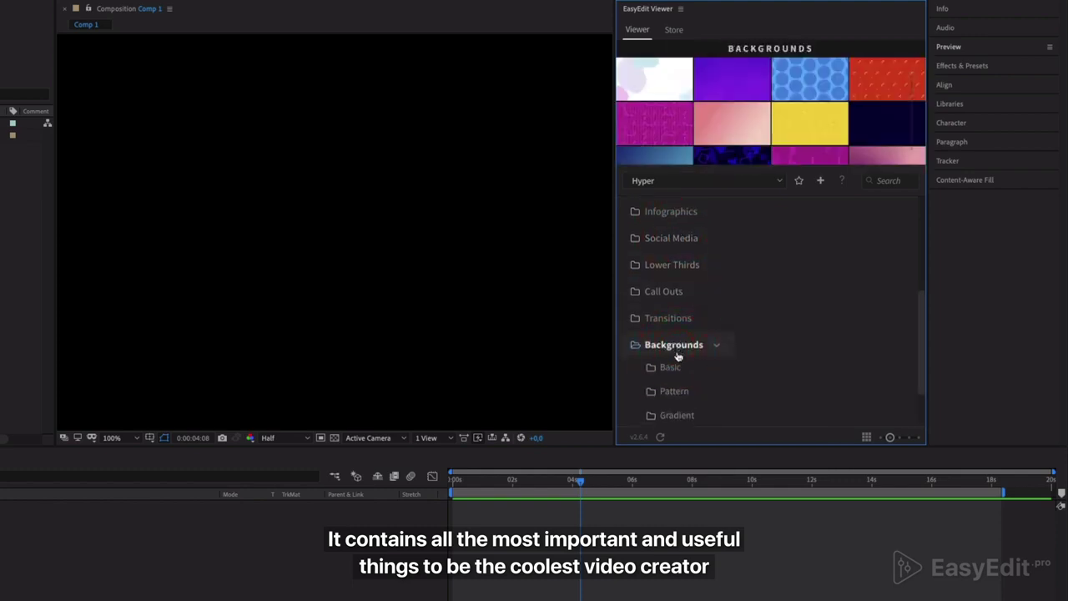
pyautogui.scroll(-1, 671, 342)
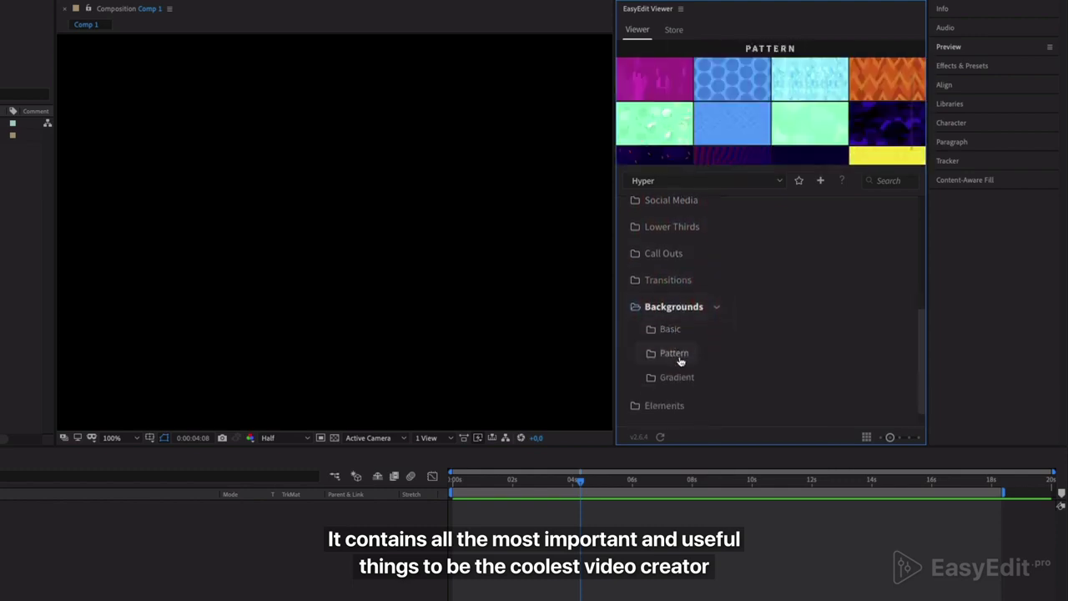
pyautogui.click(678, 307)
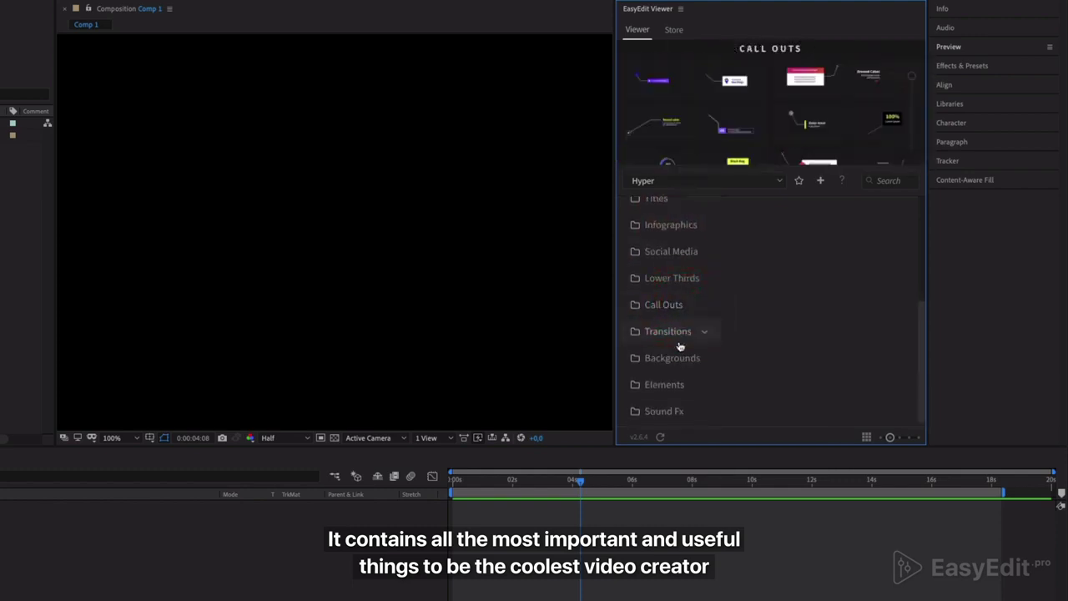
pyautogui.click(680, 412)
pyautogui.scroll(-2, 682, 400)
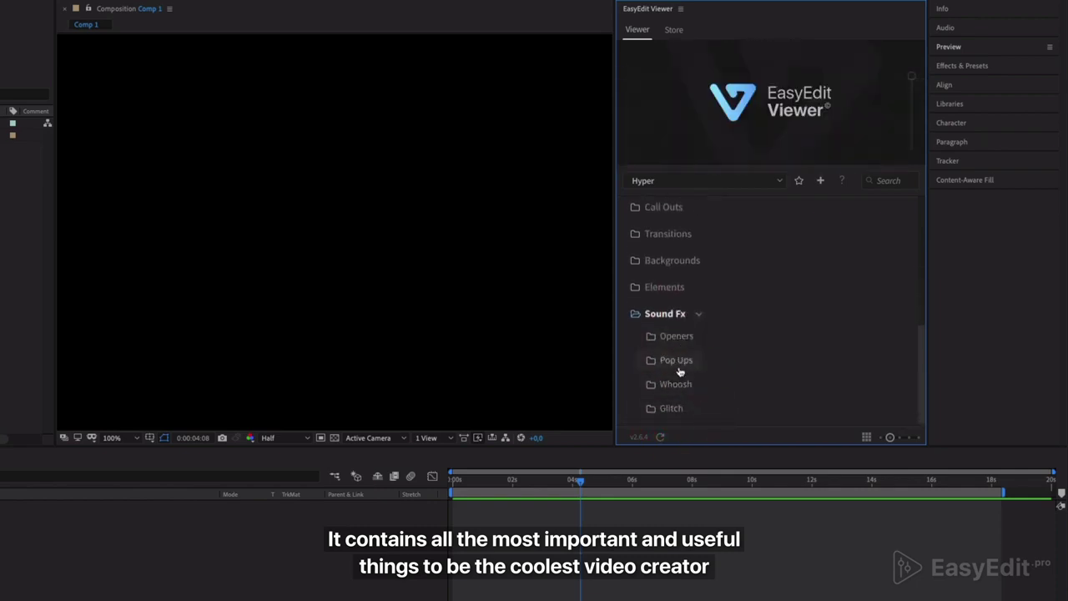
pyautogui.click(674, 314)
# Import the Shape template from the Basic subfolder of Typography into Comp 1
pyautogui.scroll(3, 672, 317)
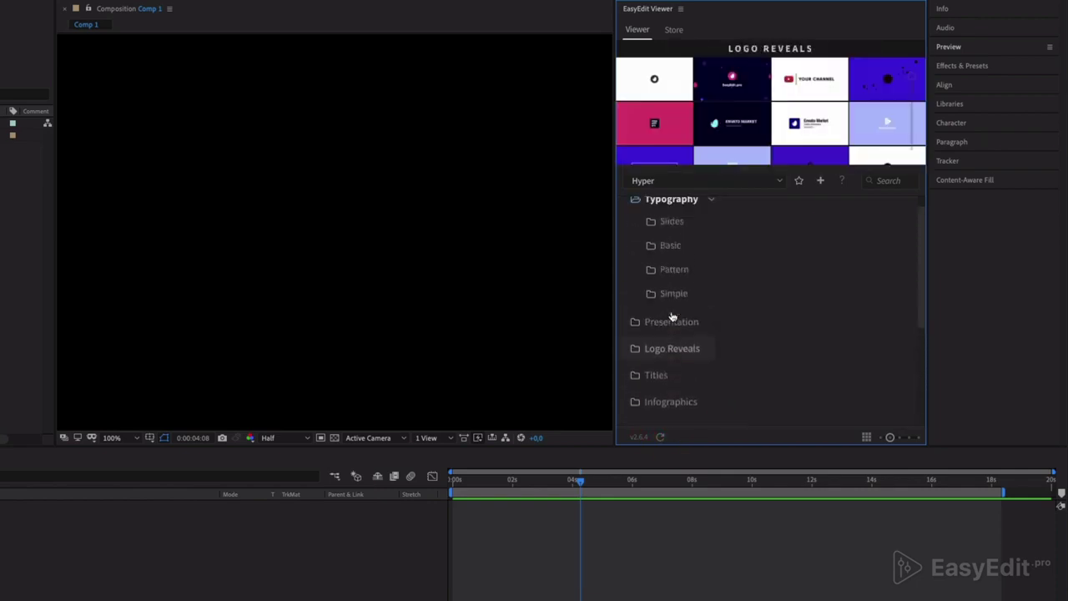
pyautogui.scroll(1, 672, 317)
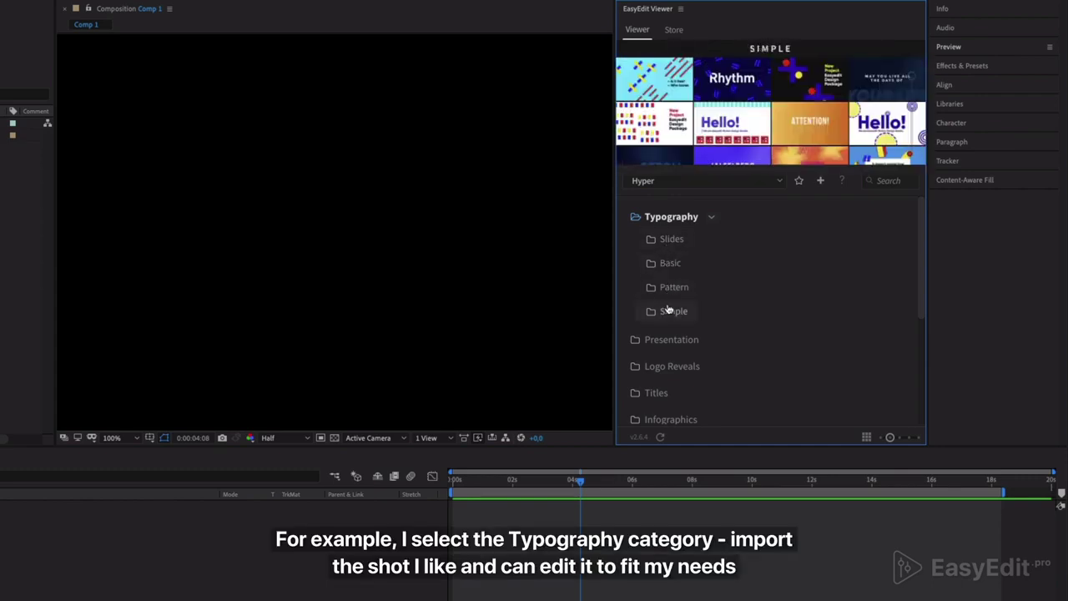
pyautogui.click(672, 263)
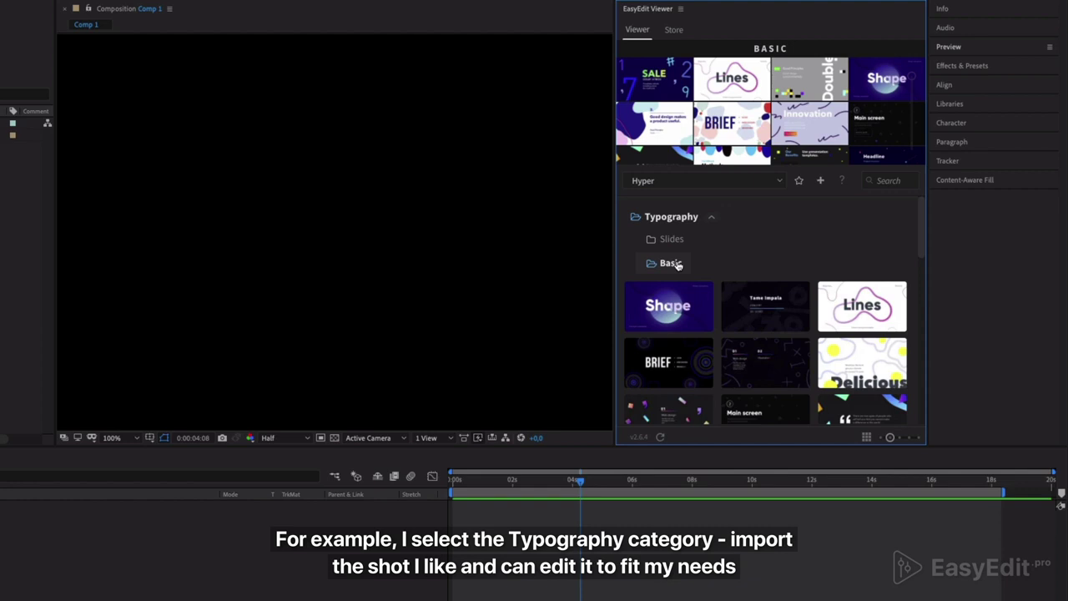
pyautogui.click(674, 291)
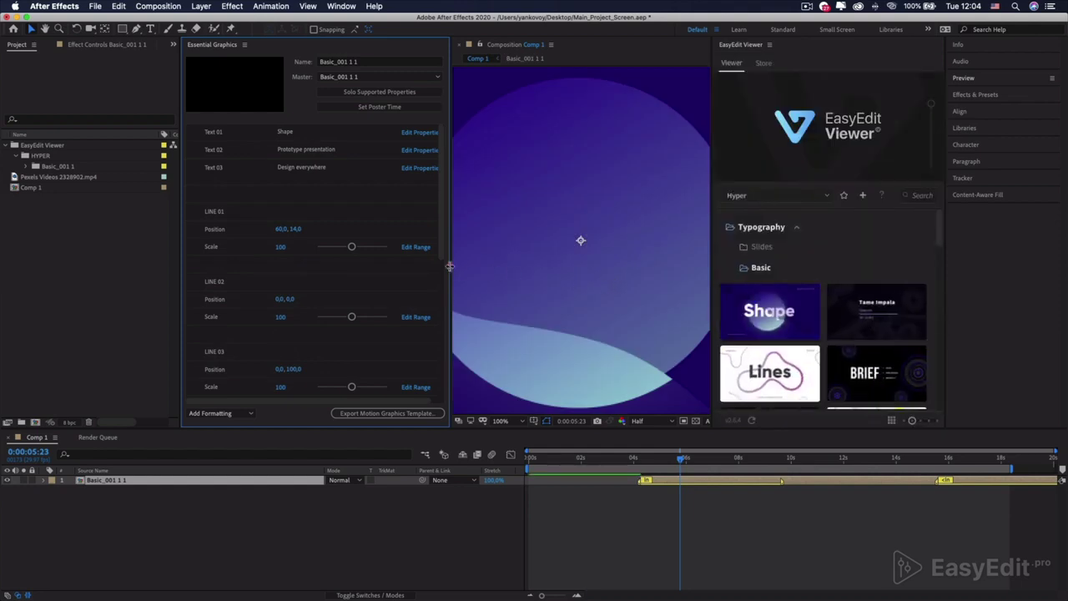
# Narrow the Essential Graphics and EasyEdit Viewer panels and fit the whole composition frame in view at 25%
pyautogui.moveTo(449, 266); pyautogui.dragTo(381, 265)
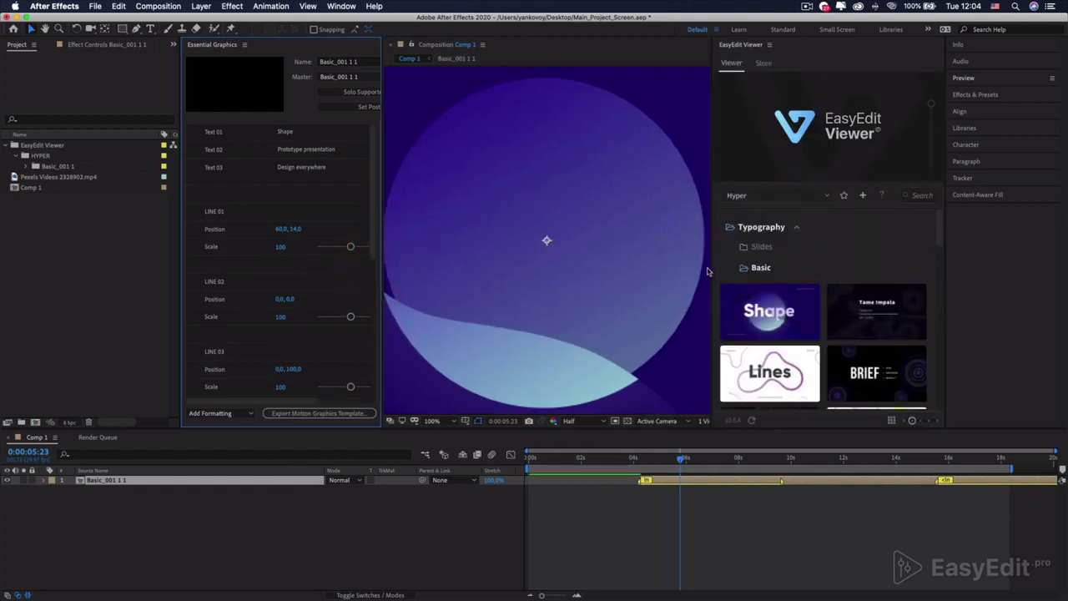
pyautogui.moveTo(712, 267); pyautogui.dragTo(763, 265)
pyautogui.scroll(-5, 608, 298)
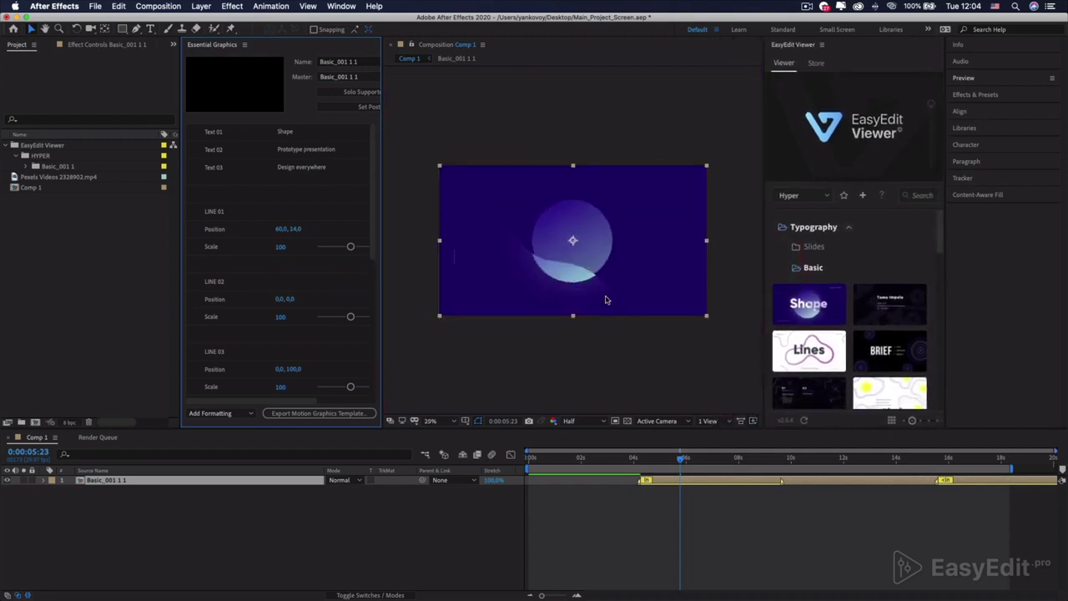
pyautogui.click(582, 360)
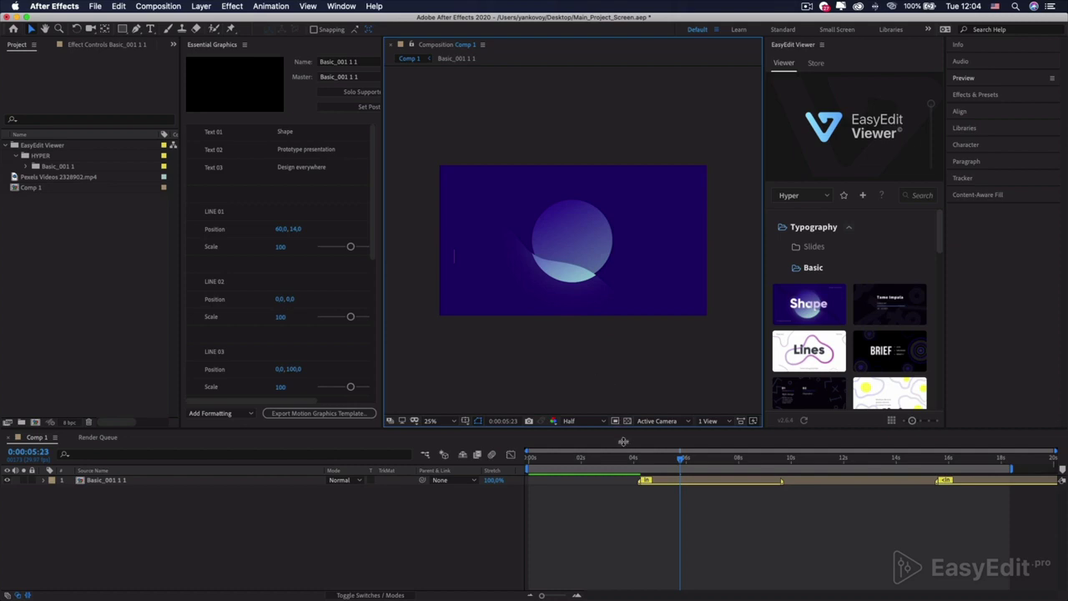
# Move the Basic_001 1 1 layer to start at the beginning of Comp 1 and preview it from the first frame
pyautogui.moveTo(663, 480); pyautogui.dragTo(550, 483)
pyautogui.press('Home')
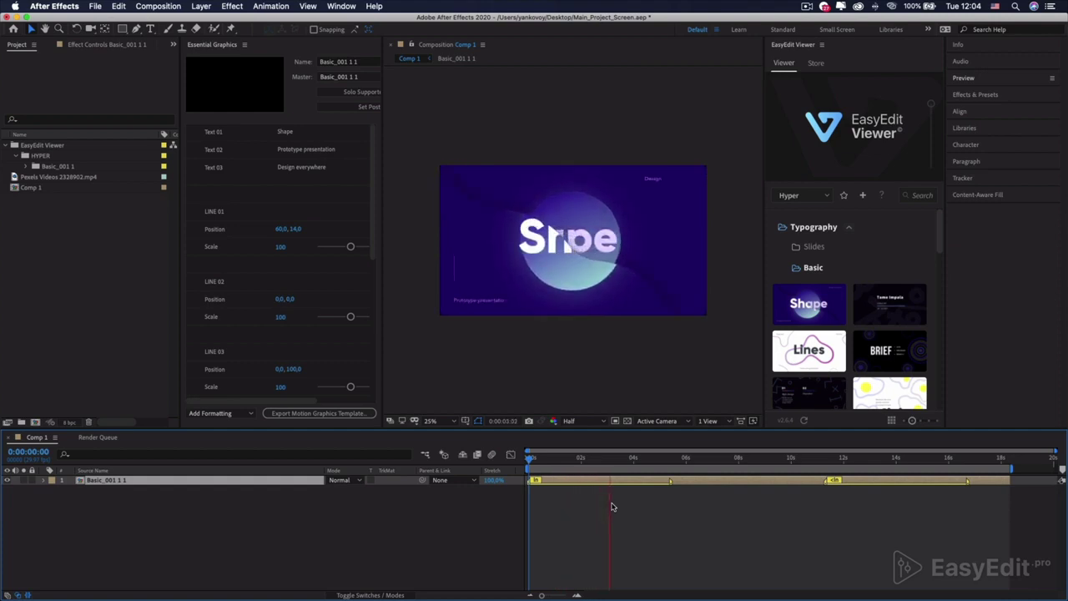
# Stop the preview and choose Quarter as the preview resolution
pyautogui.press('space')
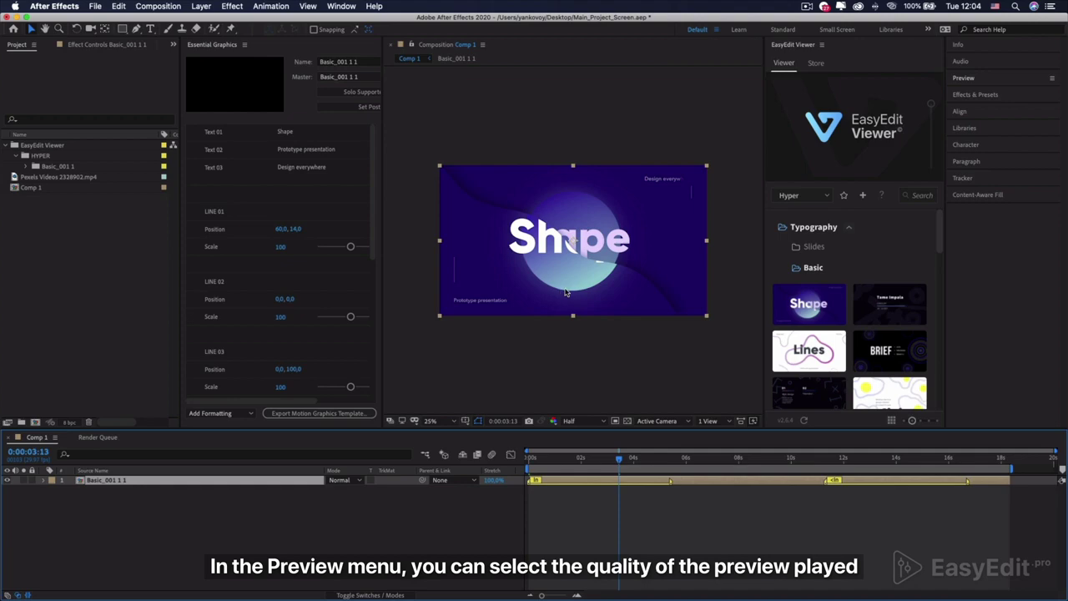
pyautogui.click(967, 78)
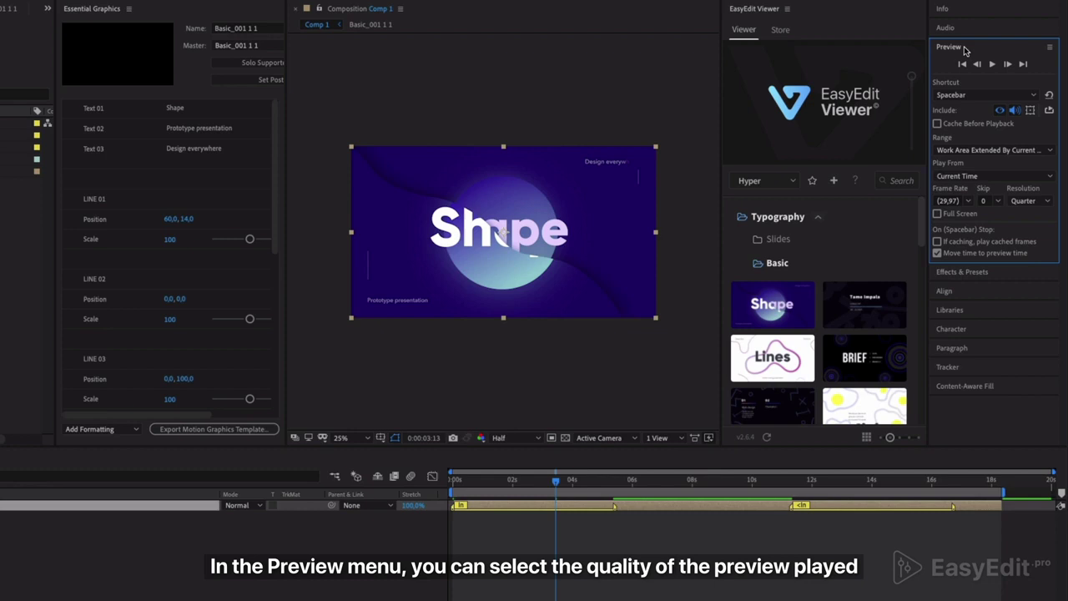
pyautogui.click(1045, 204)
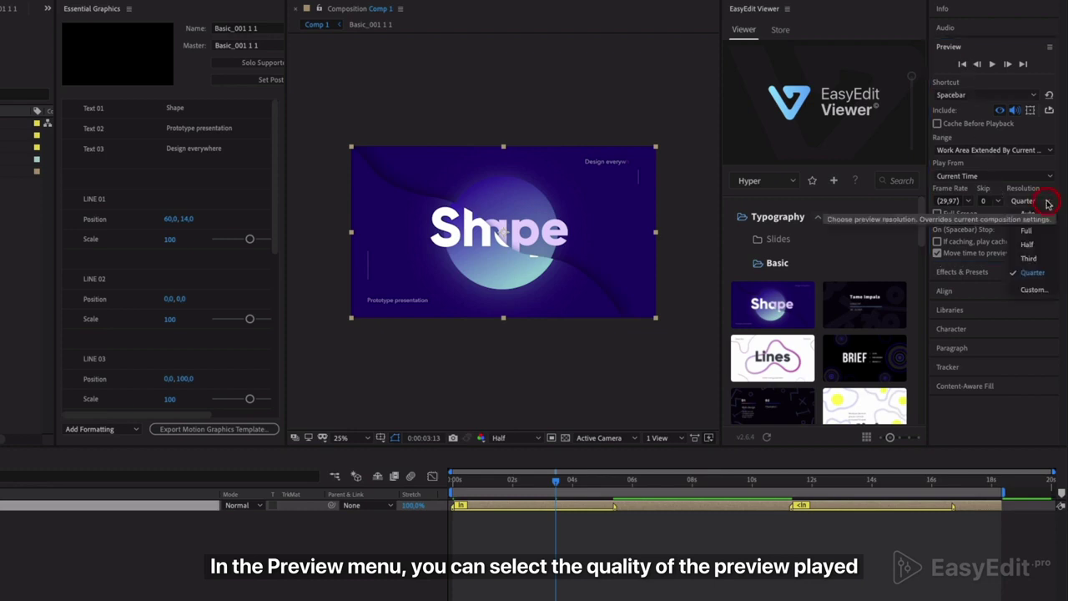
pyautogui.click(1034, 277)
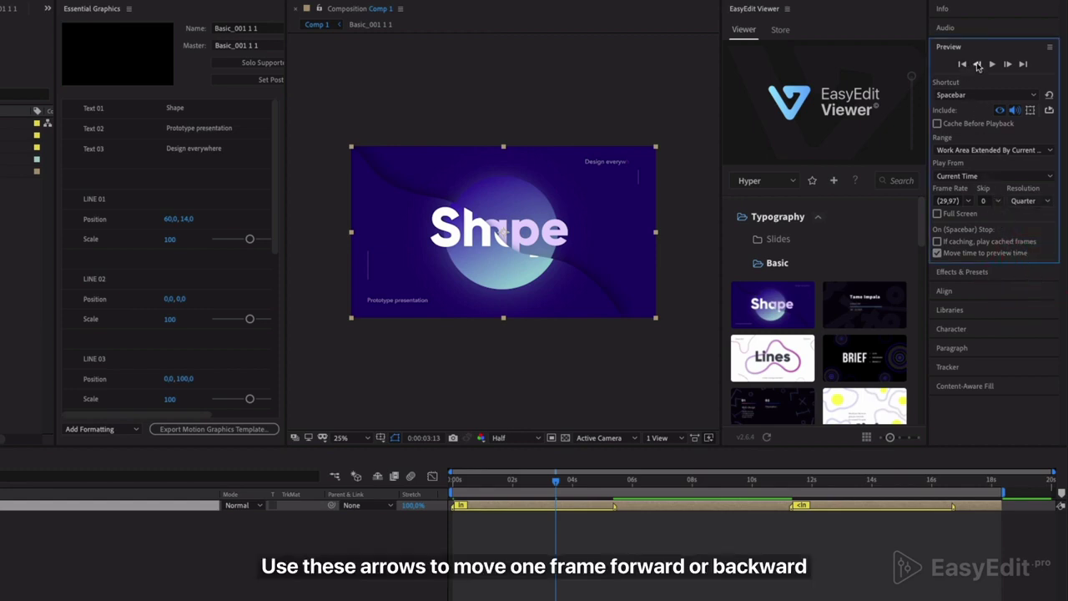
# Step through single frames backward and forward, jump to the composition's first and last frames, and move the current time to 0:00:04:00
pyautogui.click(978, 65)
pyautogui.click(977, 64)
pyautogui.click(977, 64)
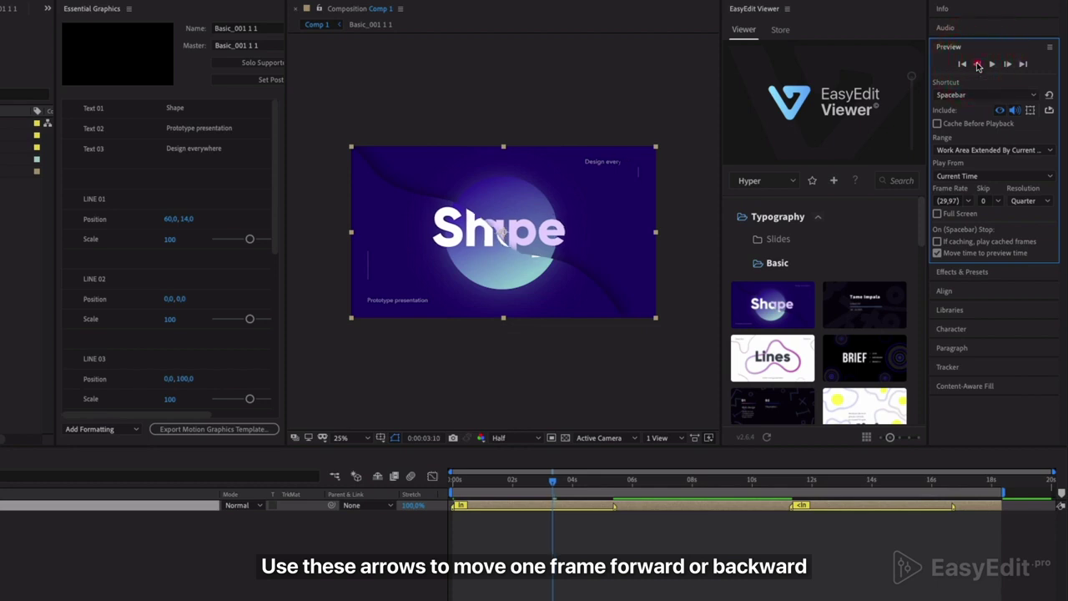
pyautogui.click(978, 65)
pyautogui.click(1005, 65)
pyautogui.click(1005, 65)
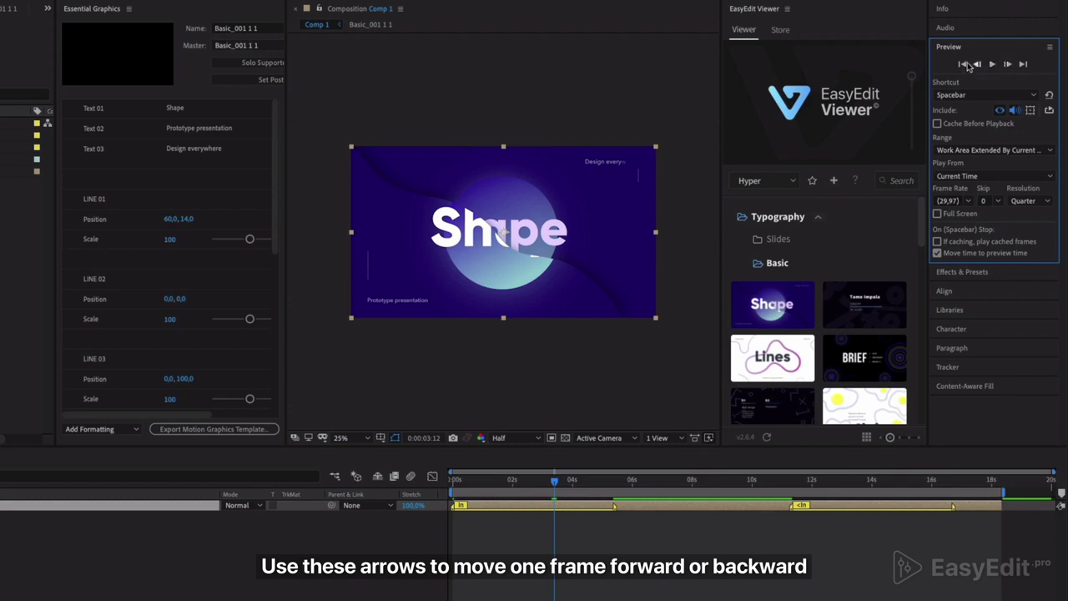
pyautogui.click(964, 65)
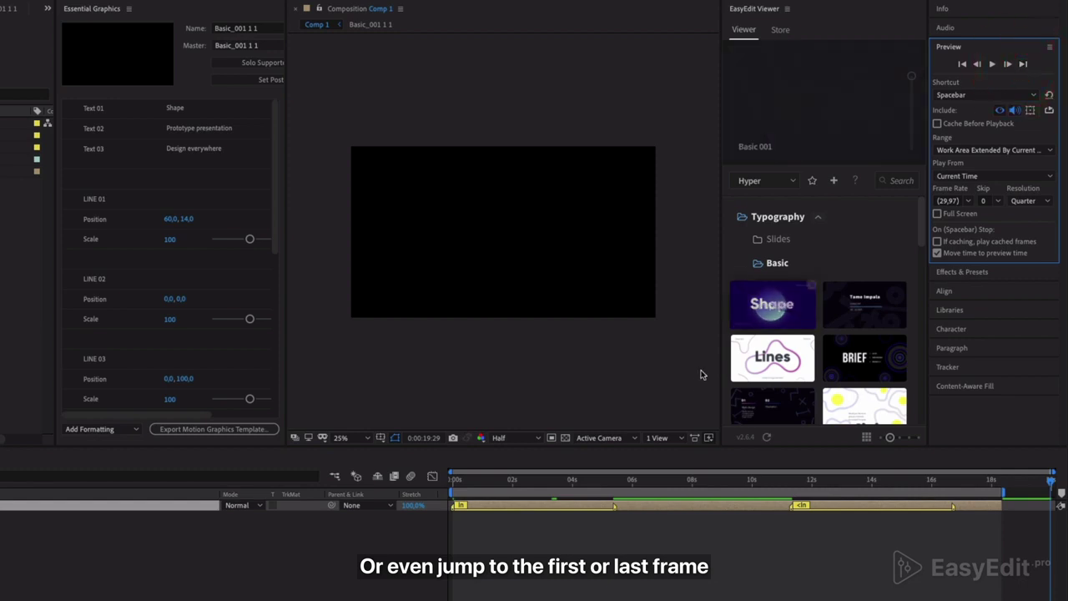
pyautogui.click(569, 482)
pyautogui.click(572, 483)
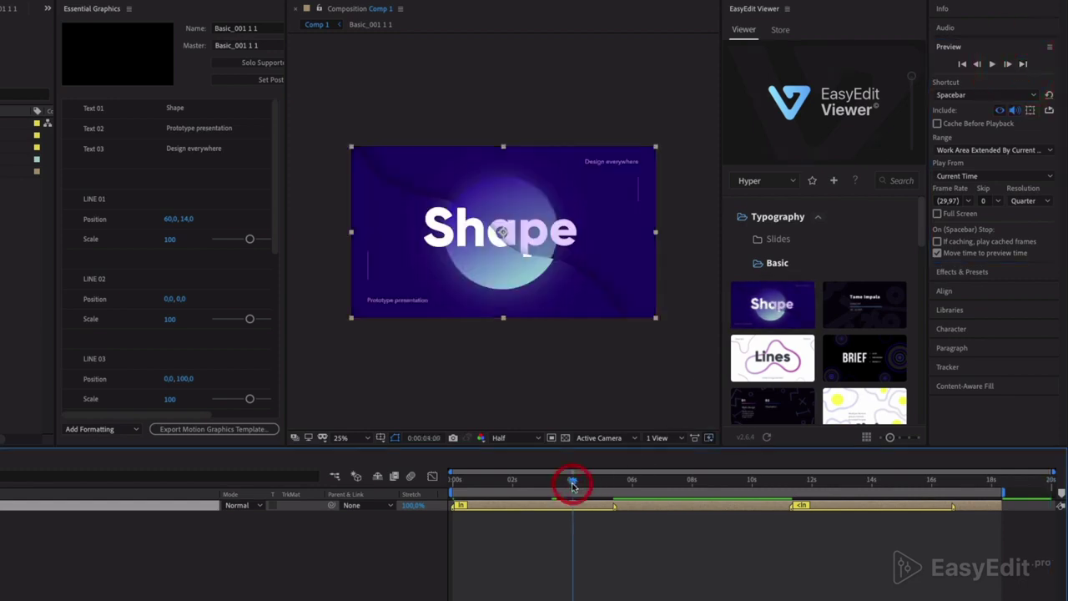
# Set the preview frame skip to 5 and preview Comp 1 from the first frame
pyautogui.click(995, 203)
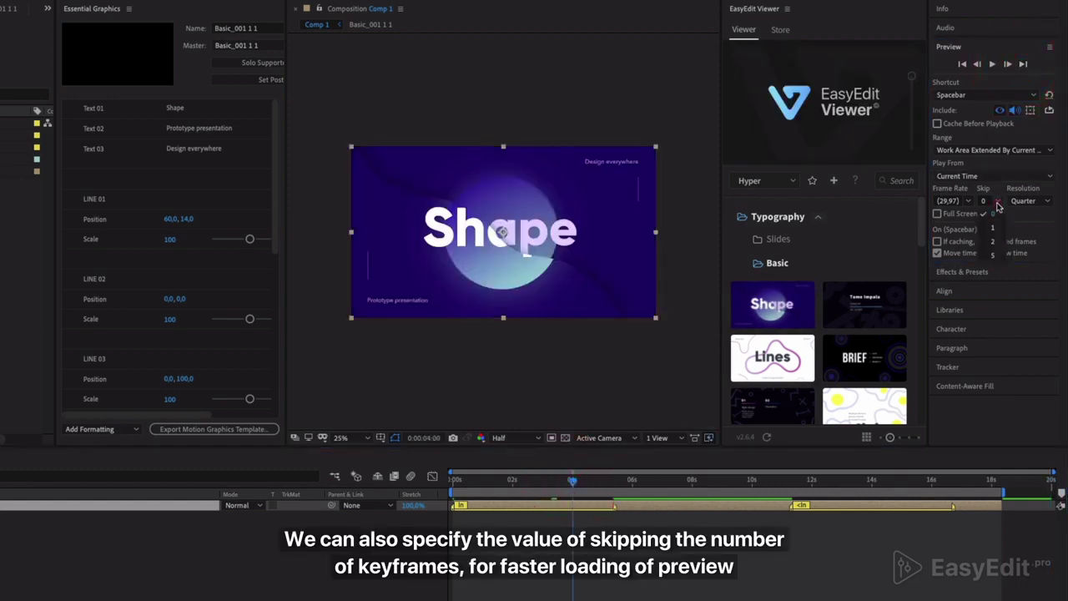
pyautogui.click(996, 259)
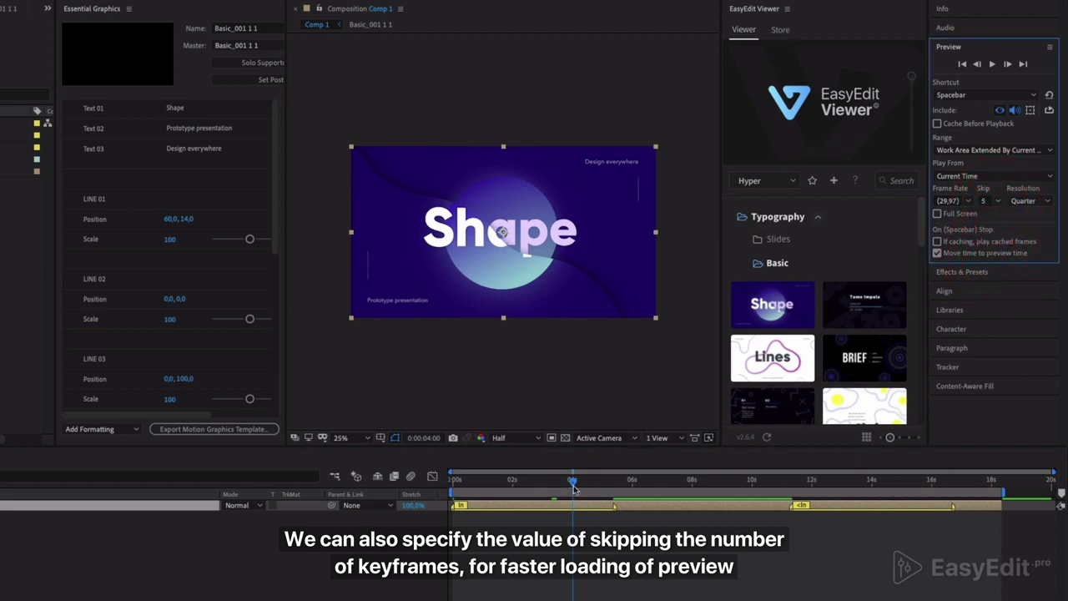
pyautogui.click(417, 499)
pyautogui.press('Home')
pyautogui.press('space')
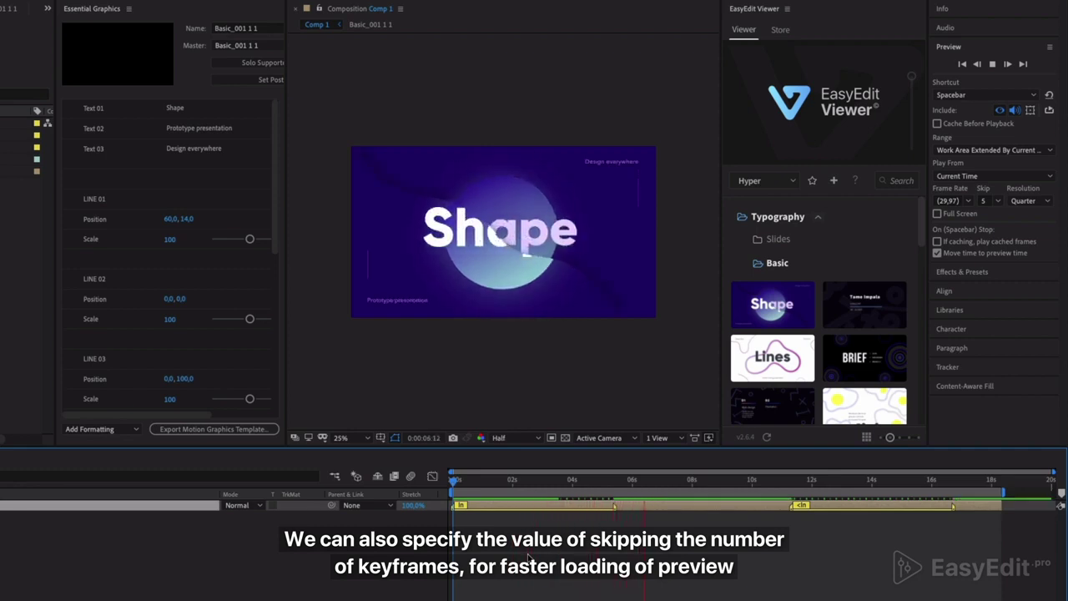
pyautogui.press('space')
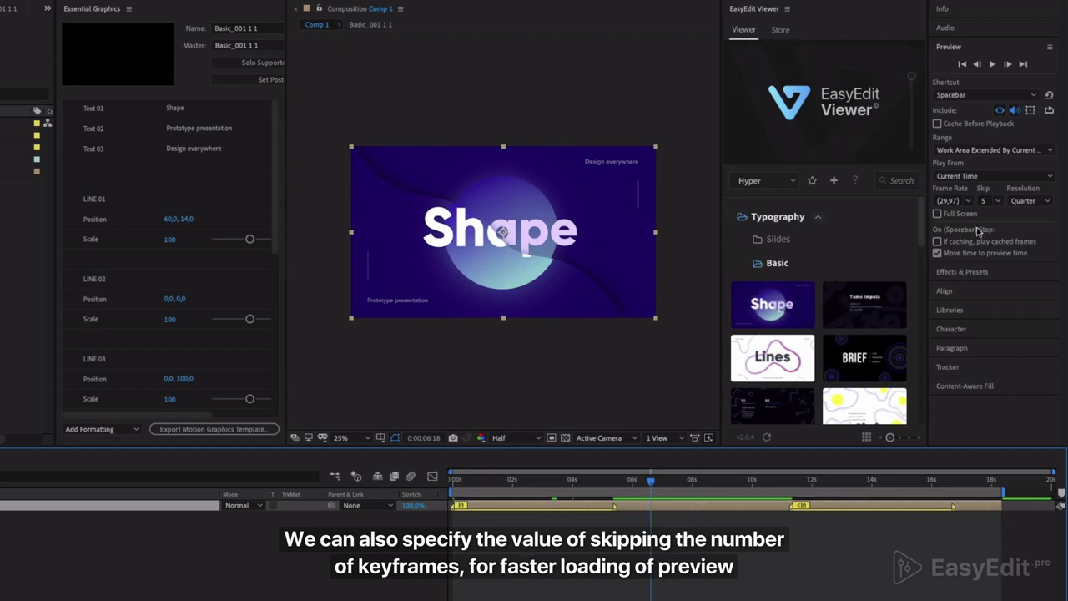
# Set the preview frame skip to 0, collapse the Preview settings and deselect the layer
pyautogui.click(998, 201)
pyautogui.click(997, 215)
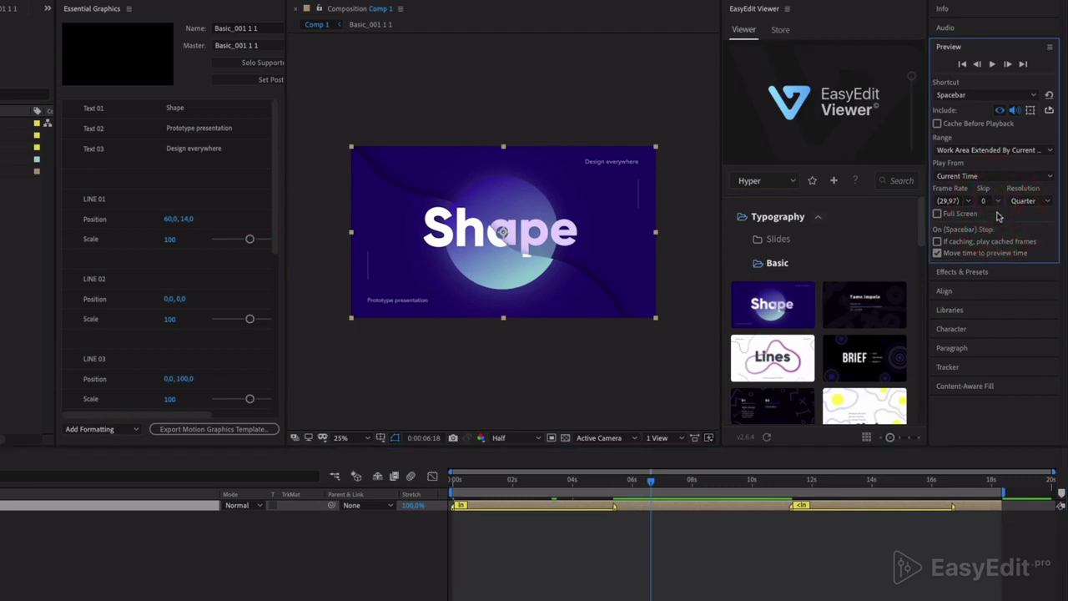
pyautogui.click(951, 50)
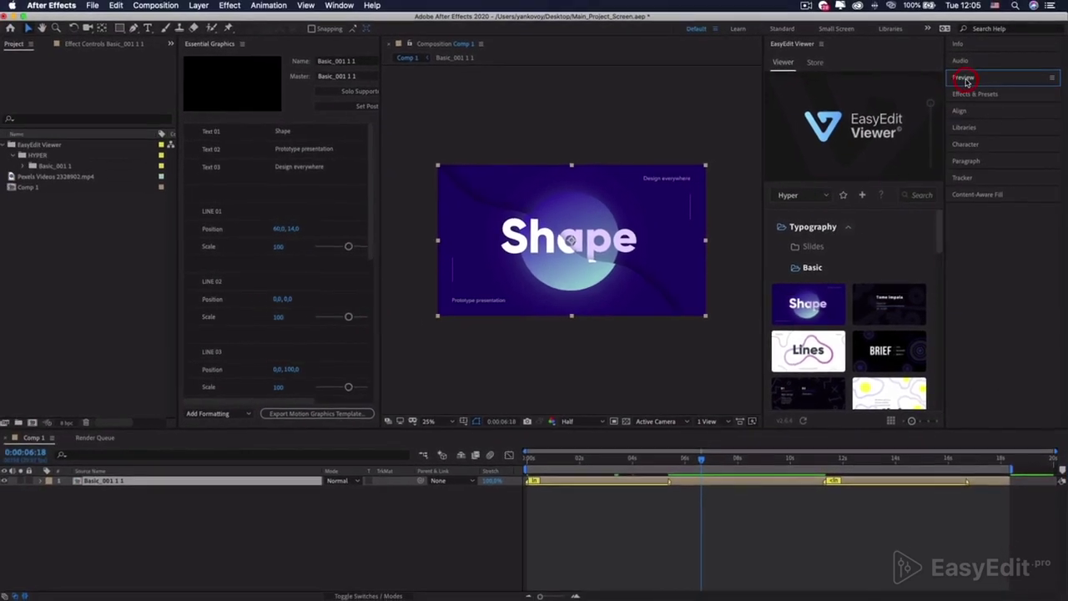
pyautogui.click(542, 345)
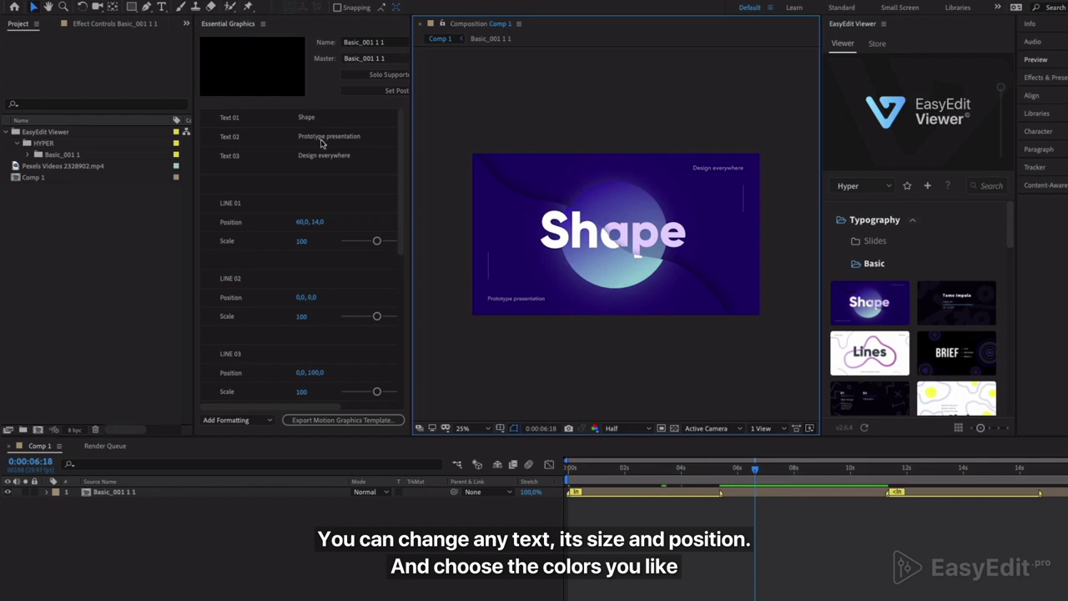
# Try moving LINE 01 vertically with its Position value and restore the Y coordinate to 14
pyautogui.moveTo(376, 241)
pyautogui.mouseDown()
pyautogui.moveTo(364, 243)
pyautogui.moveTo(377, 243)
pyautogui.mouseUp()
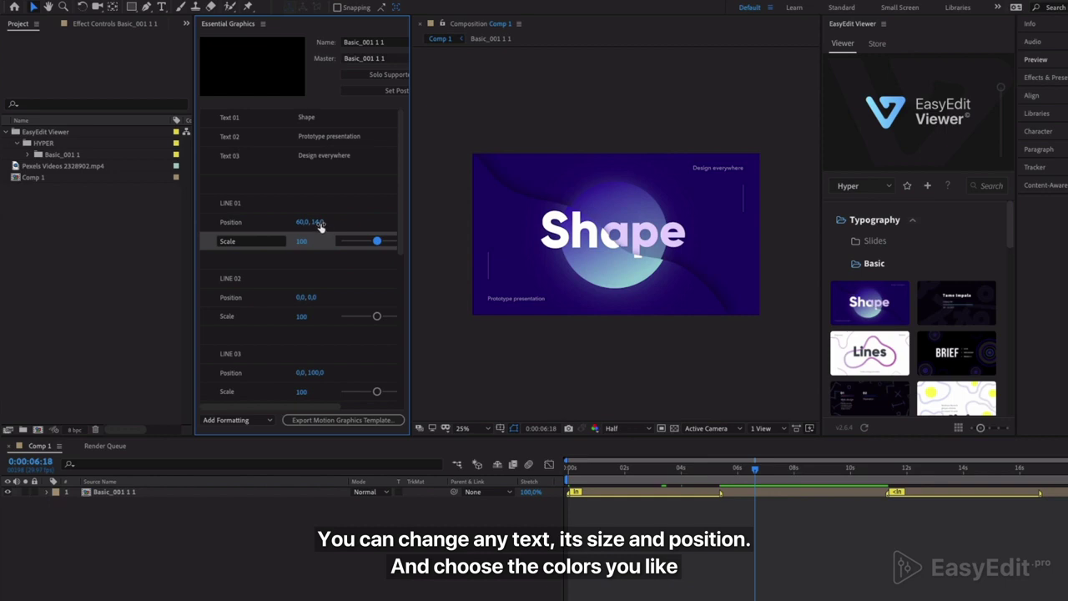
pyautogui.moveTo(319, 226); pyautogui.dragTo(375, 226)
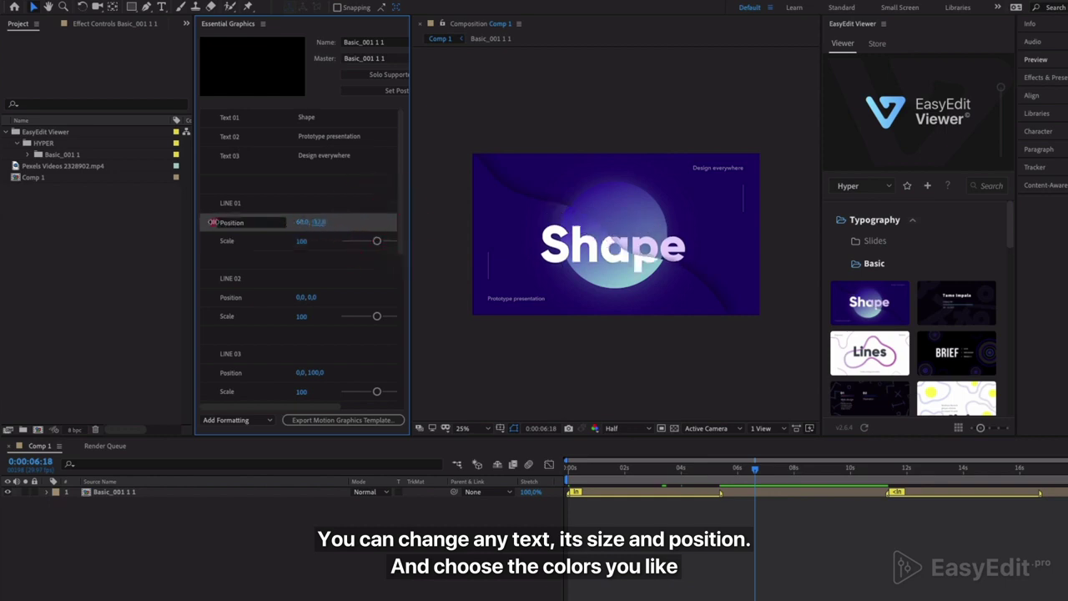
pyautogui.moveTo(319, 224); pyautogui.dragTo(315, 204)
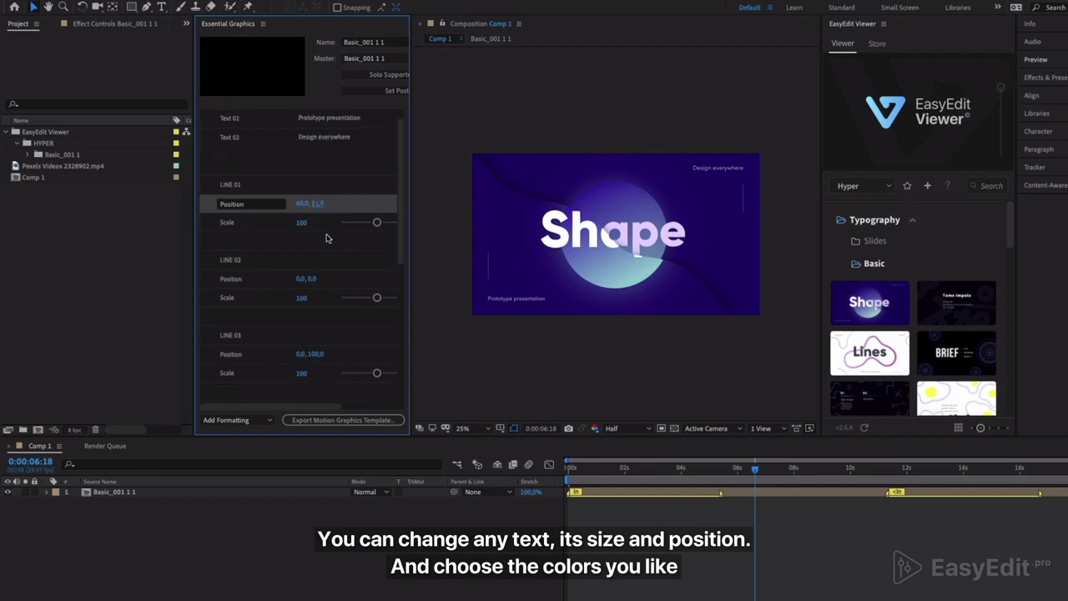
pyautogui.click(317, 205)
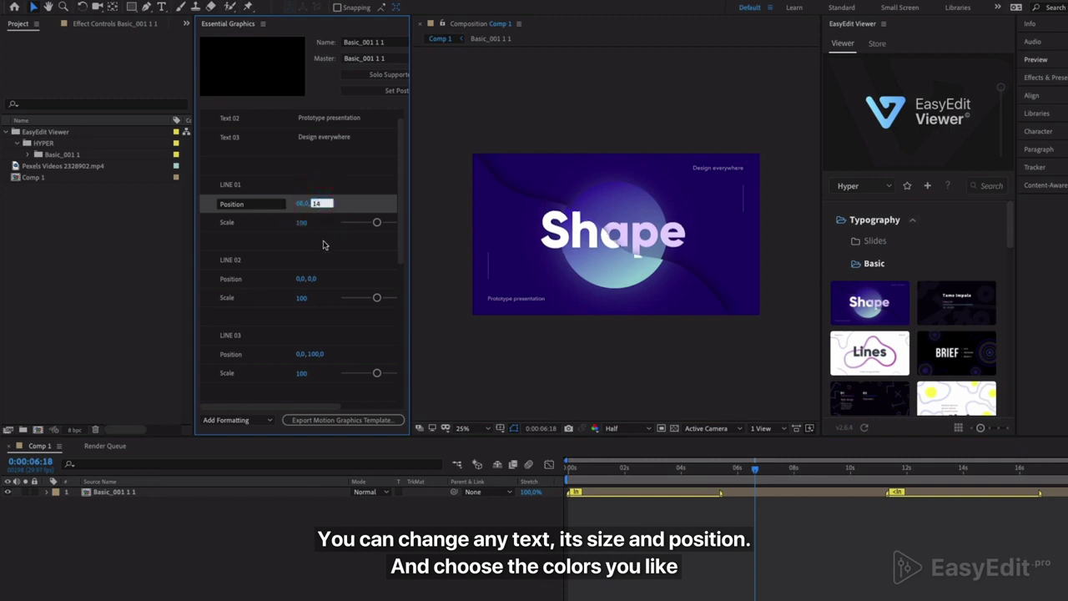
# Change the Element 01 colour in the template's Color Configs to red #B60000
pyautogui.scroll(-5, 334, 250)
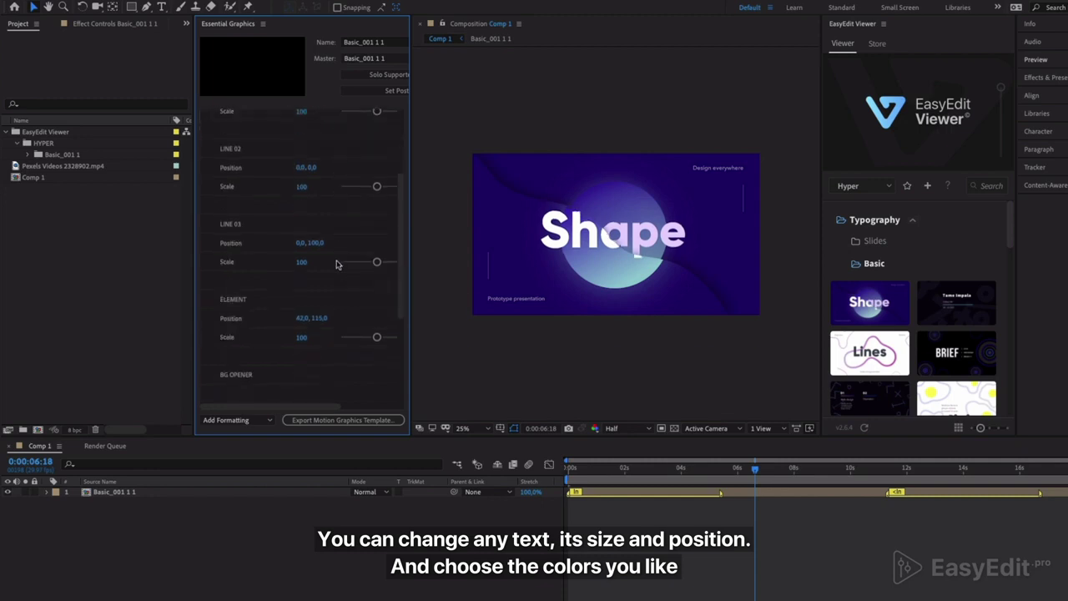
pyautogui.scroll(-4, 336, 265)
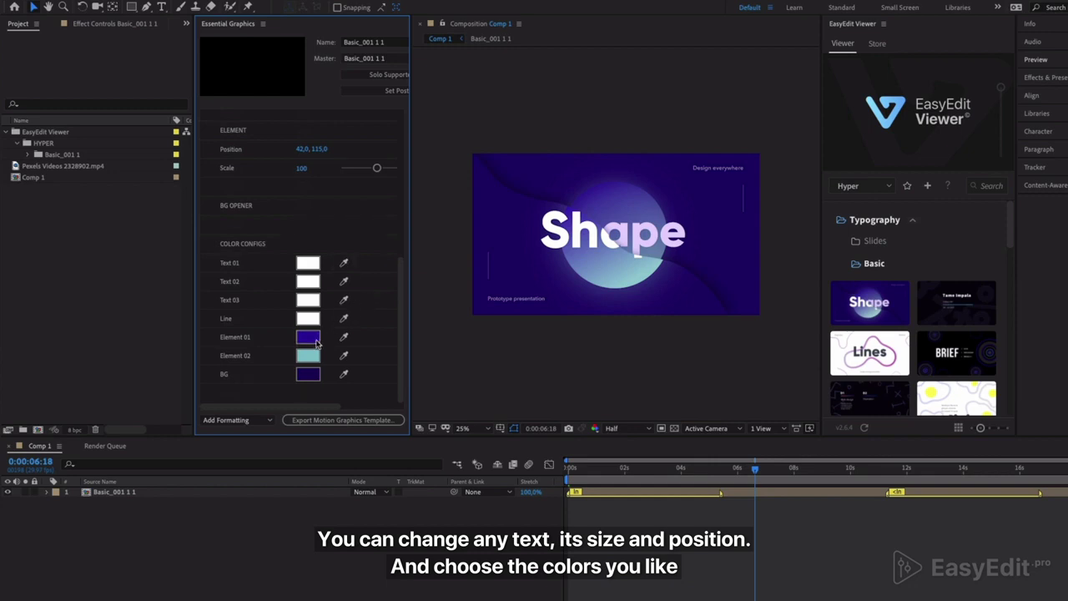
pyautogui.click(314, 339)
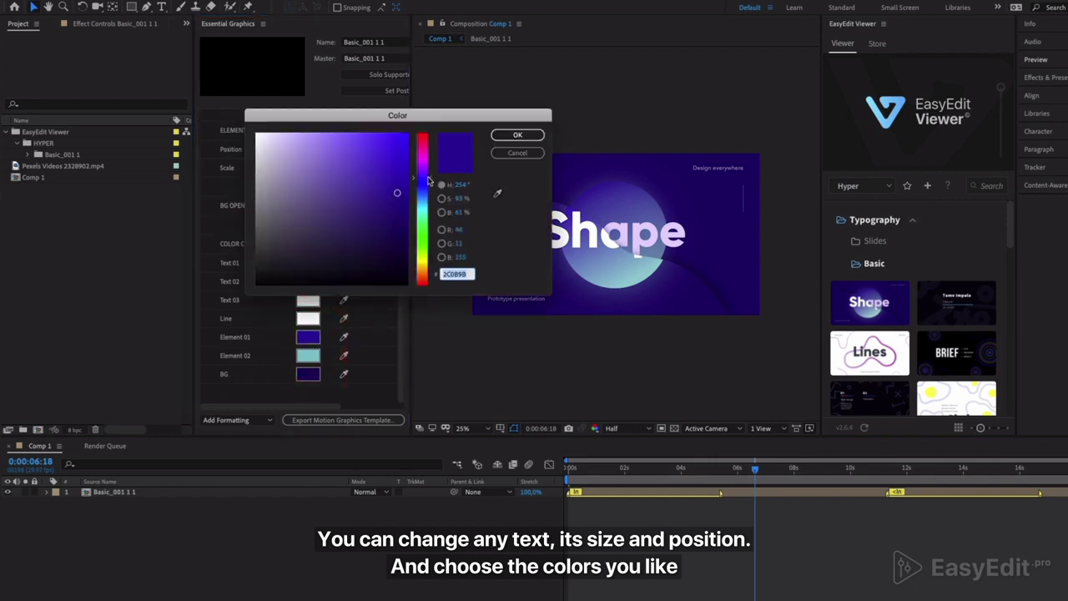
pyautogui.moveTo(428, 180)
pyautogui.mouseDown()
pyautogui.moveTo(423, 133)
pyautogui.moveTo(400, 171)
pyautogui.moveTo(410, 177)
pyautogui.mouseUp()
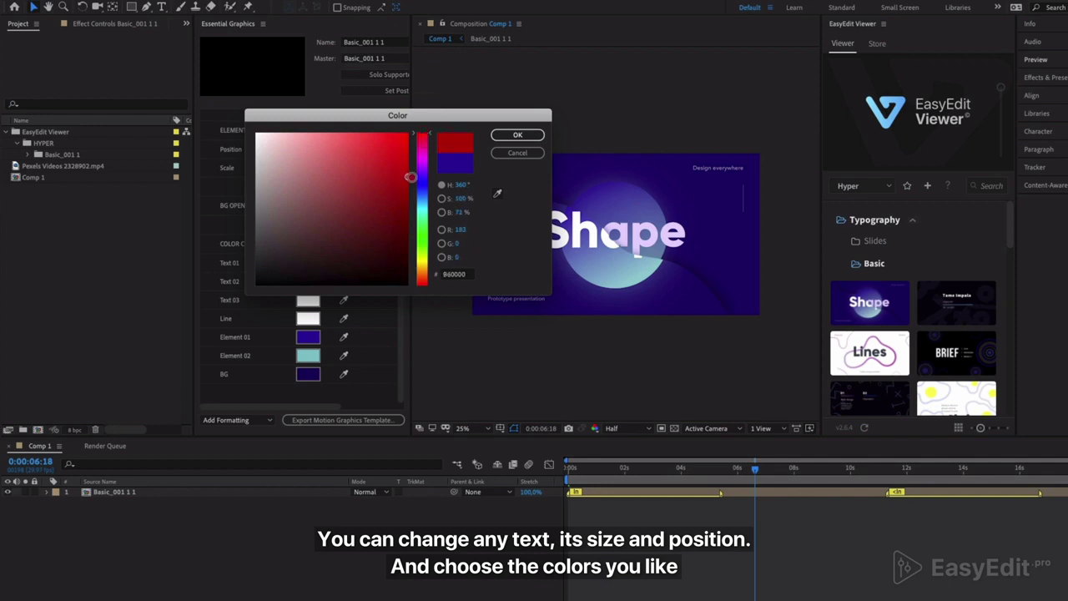
pyautogui.click(506, 137)
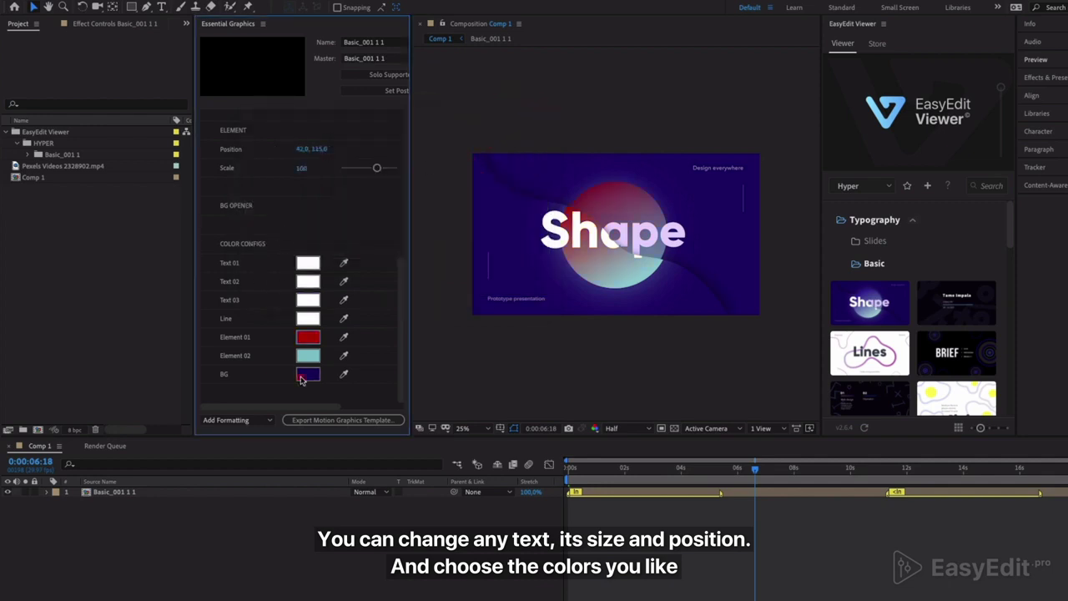
# Change the BG colour in the template's Color Configs to dark red #8A0000
pyautogui.click(308, 374)
pyautogui.moveTo(422, 171); pyautogui.dragTo(422, 134)
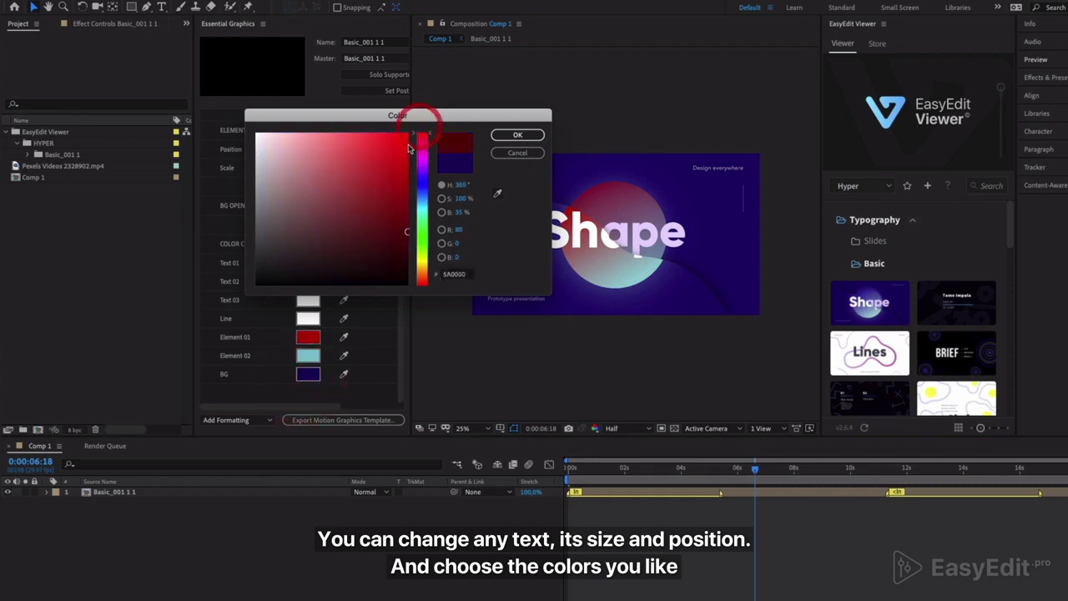
pyautogui.click(407, 203)
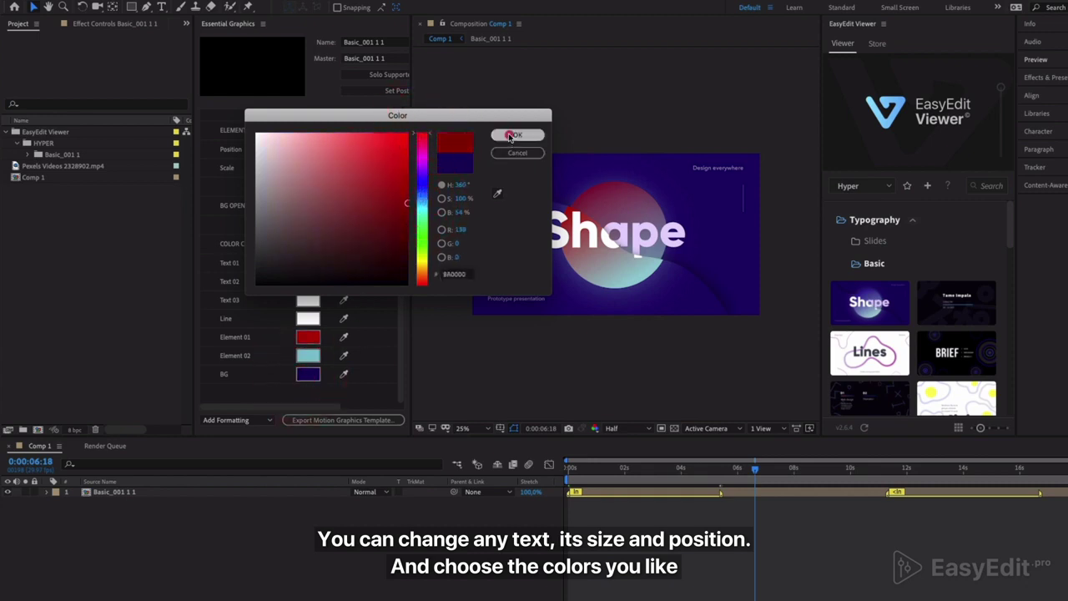
pyautogui.click(517, 135)
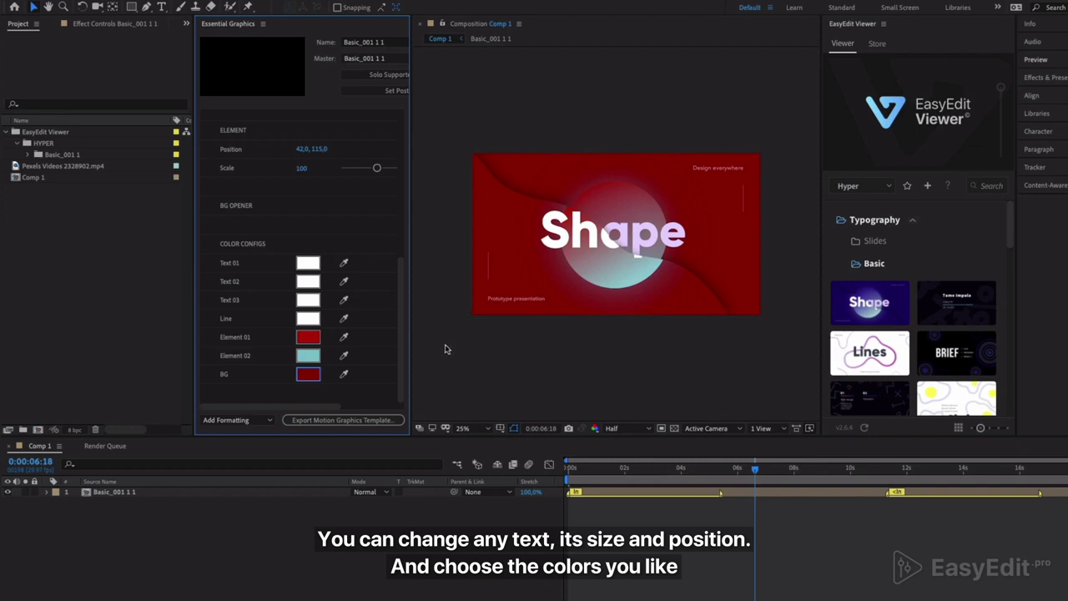
# Shorten the Basic_001 1 1 layer's opening In animation to end at about 2 seconds and preview it from the first frame
pyautogui.click(675, 468)
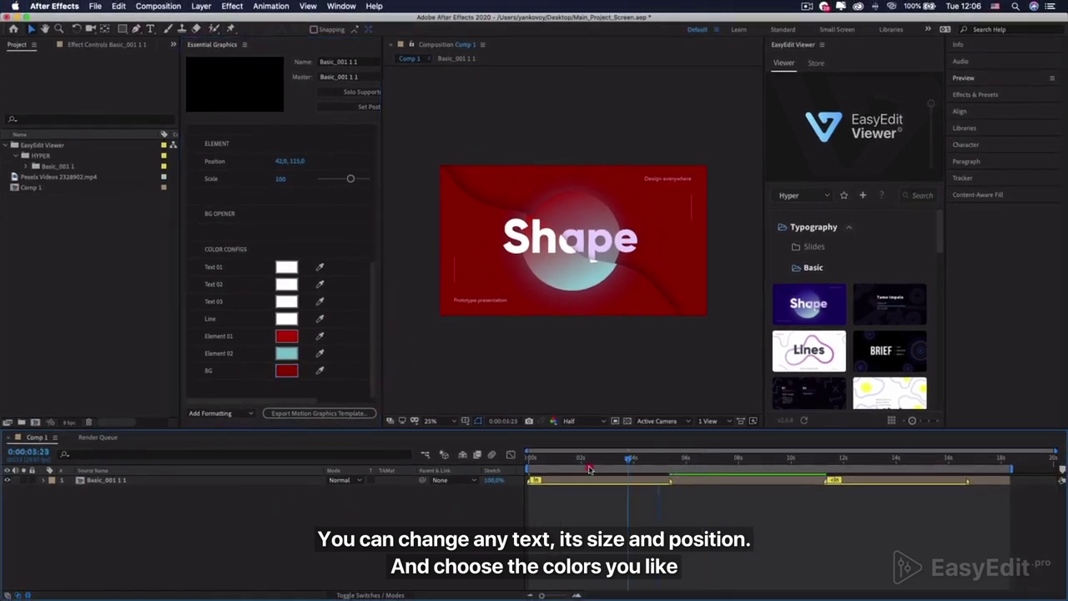
pyautogui.click(529, 469)
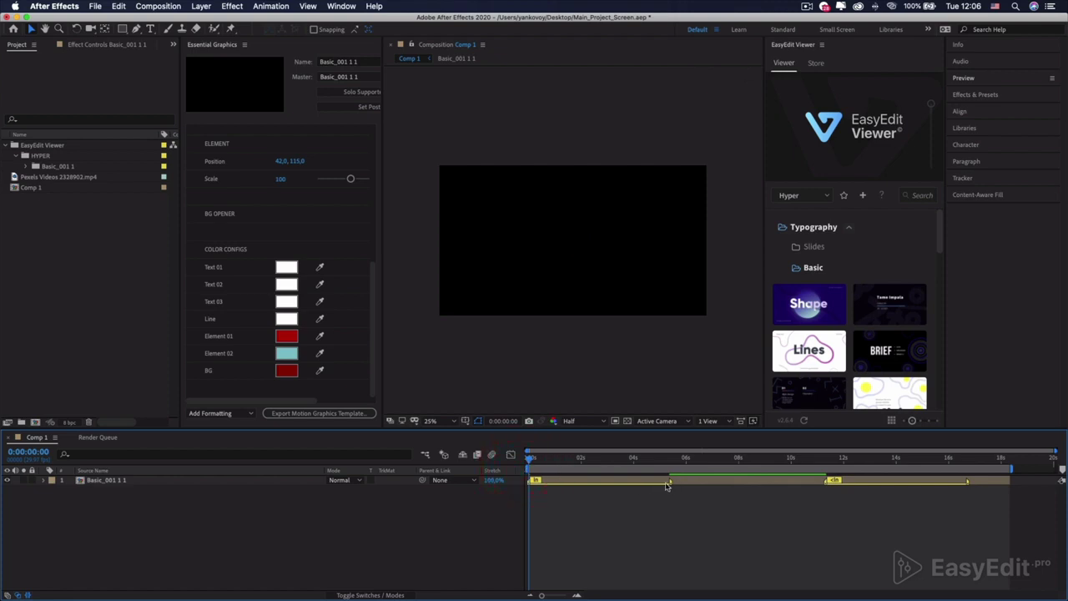
pyautogui.moveTo(672, 483); pyautogui.dragTo(588, 483)
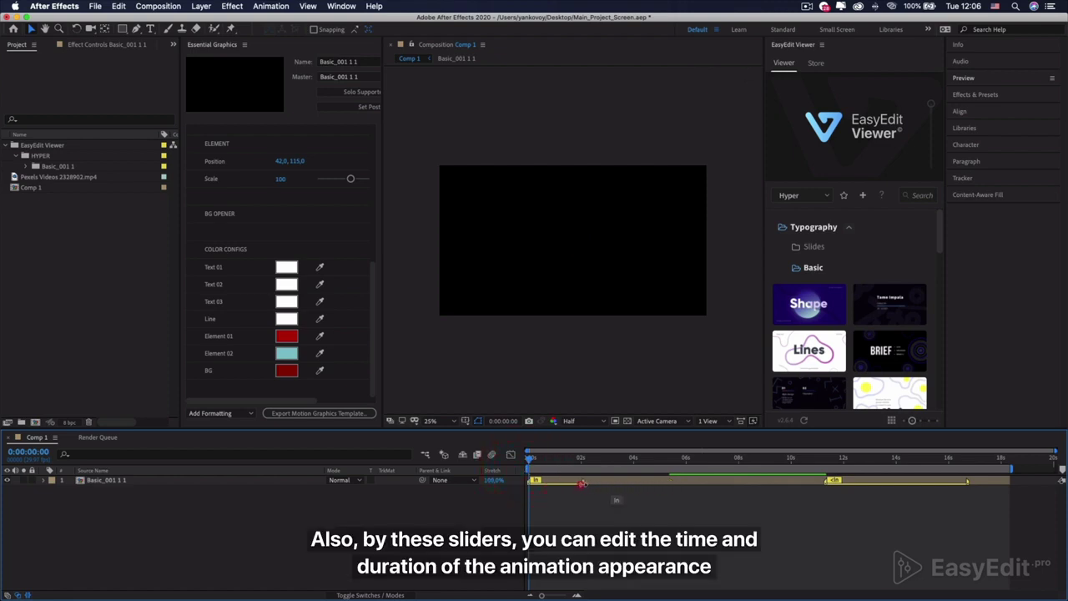
pyautogui.press('space')
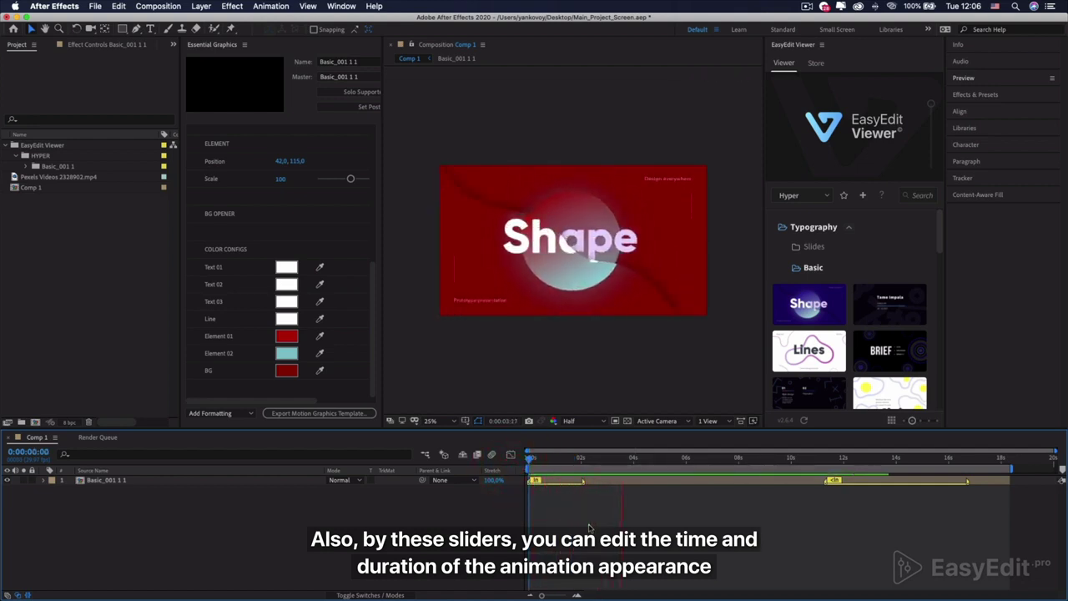
pyautogui.press('space')
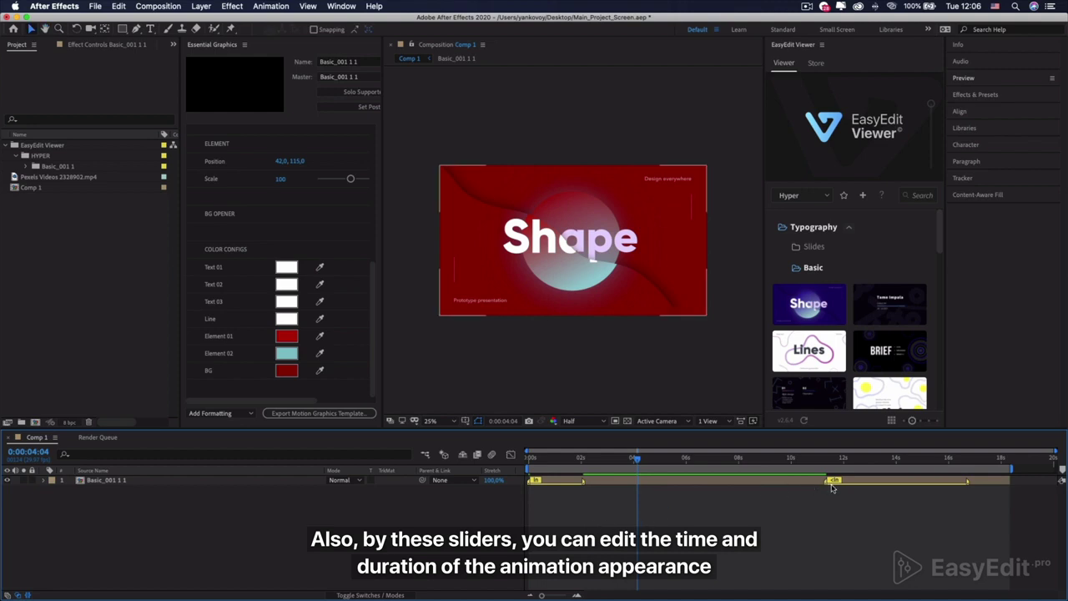
# Retime the layer's closing <In animation to run from about 4 to 6 seconds and split the layer at 0:00:08:01
pyautogui.moveTo(833, 481)
pyautogui.mouseDown()
pyautogui.moveTo(642, 481)
pyautogui.moveTo(739, 460)
pyautogui.mouseUp()
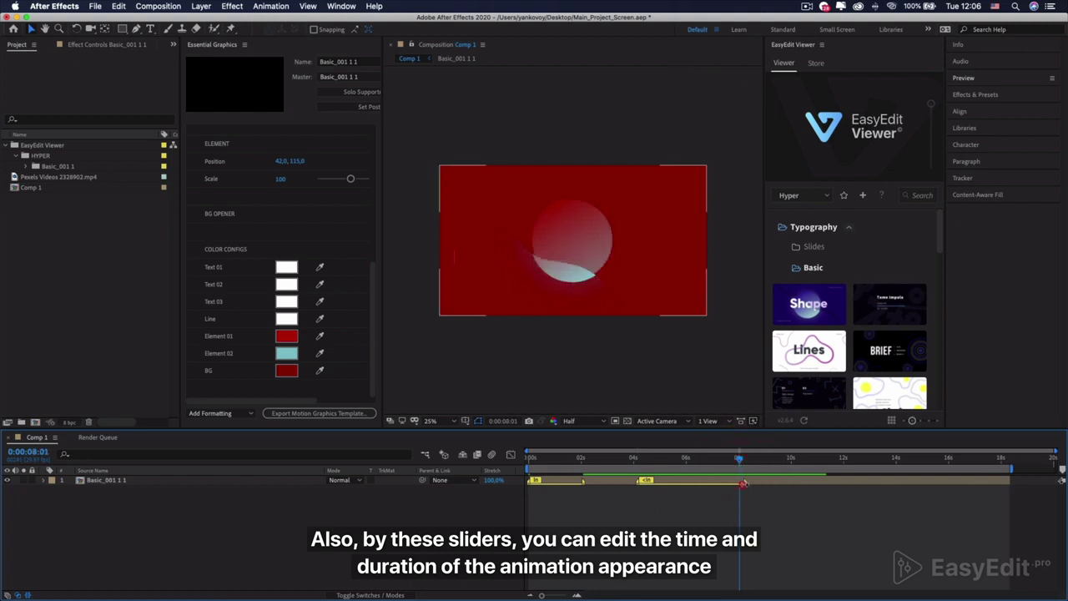
pyautogui.click(709, 484)
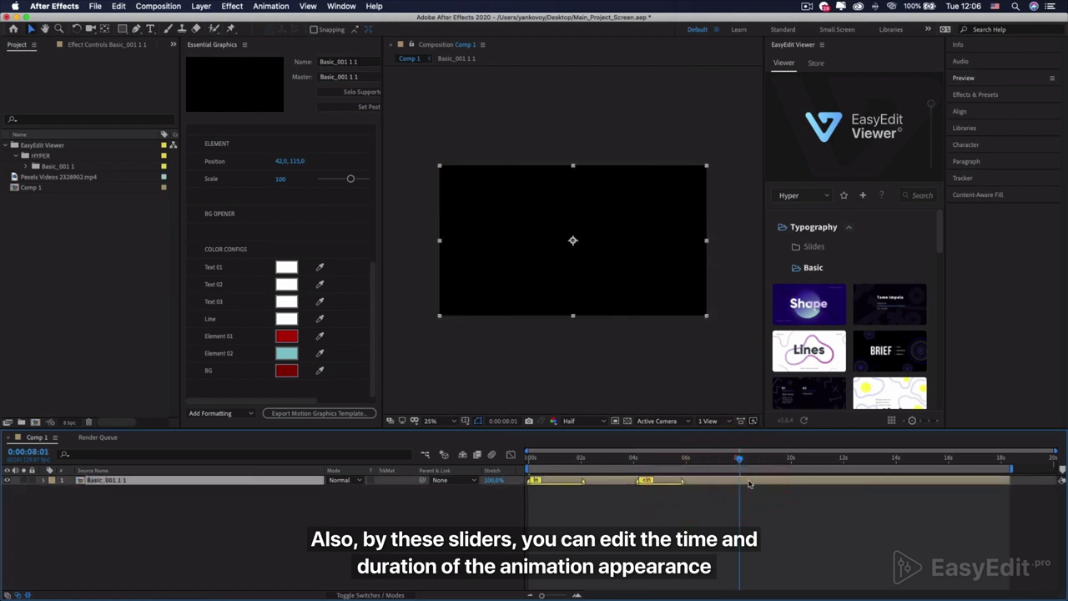
pyautogui.press('super+d')
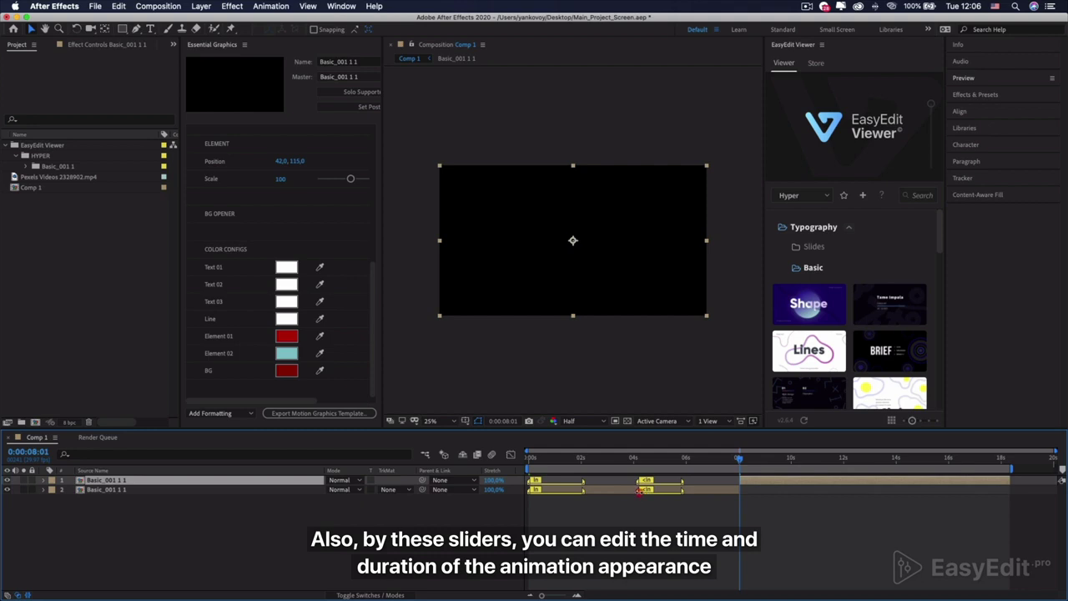
# Delete the layer part after 0:00:08:01 and move the remaining layer's closing <In animation to run from about 6.4 to 8 seconds
pyautogui.moveTo(640, 491)
pyautogui.mouseDown()
pyautogui.moveTo(705, 491)
pyautogui.moveTo(699, 505)
pyautogui.mouseUp()
pyautogui.press('Delete')
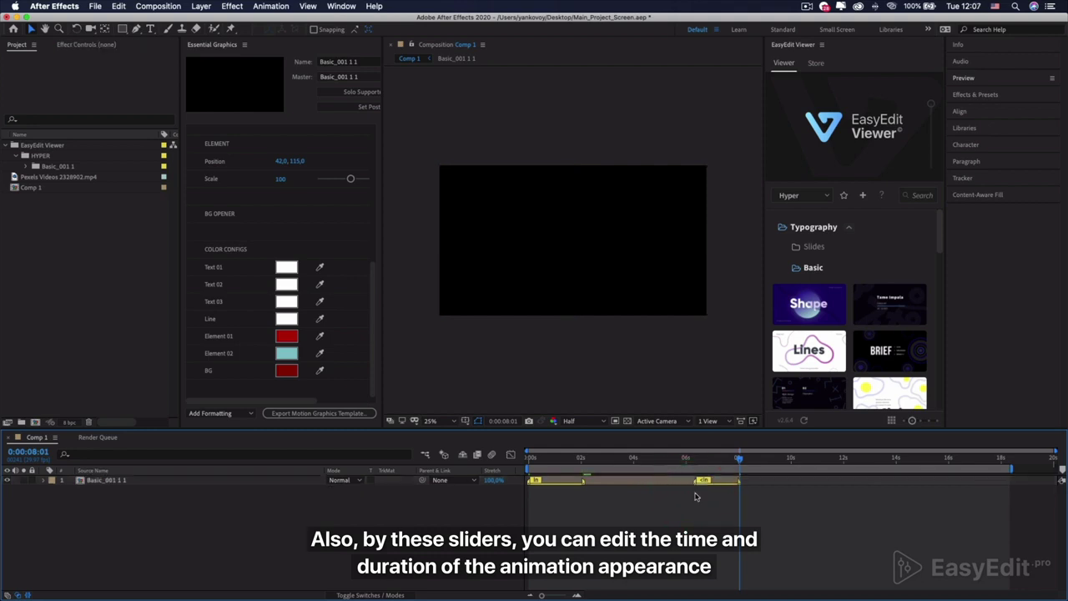
pyautogui.press('space')
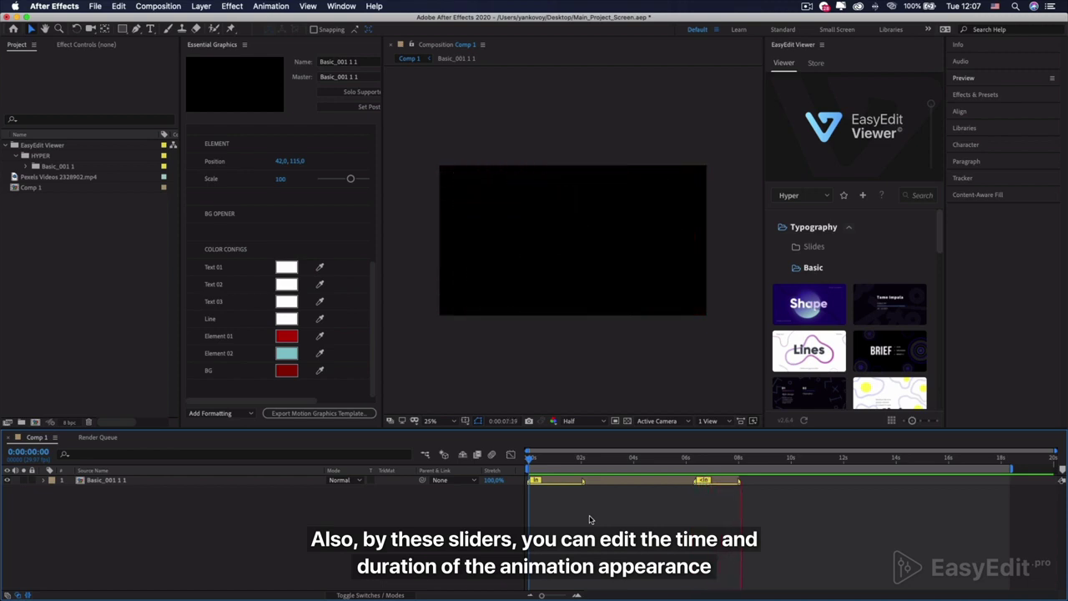
# End the work area at about 8 seconds and add Comp 1 to the Adobe Media Encoder queue
pyautogui.click(739, 461)
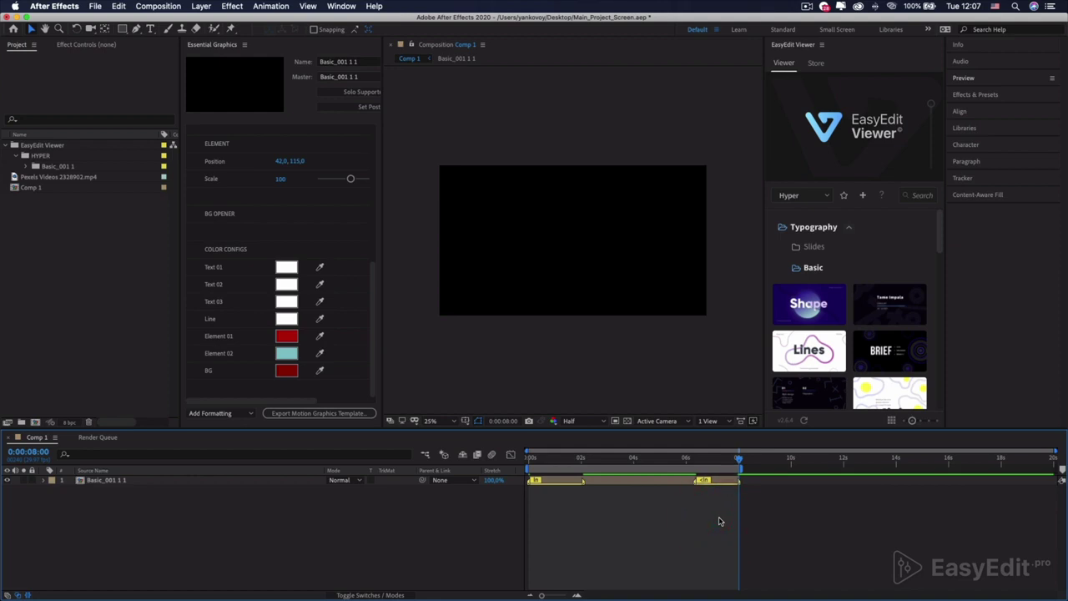
pyautogui.moveTo(714, 461); pyautogui.dragTo(633, 459)
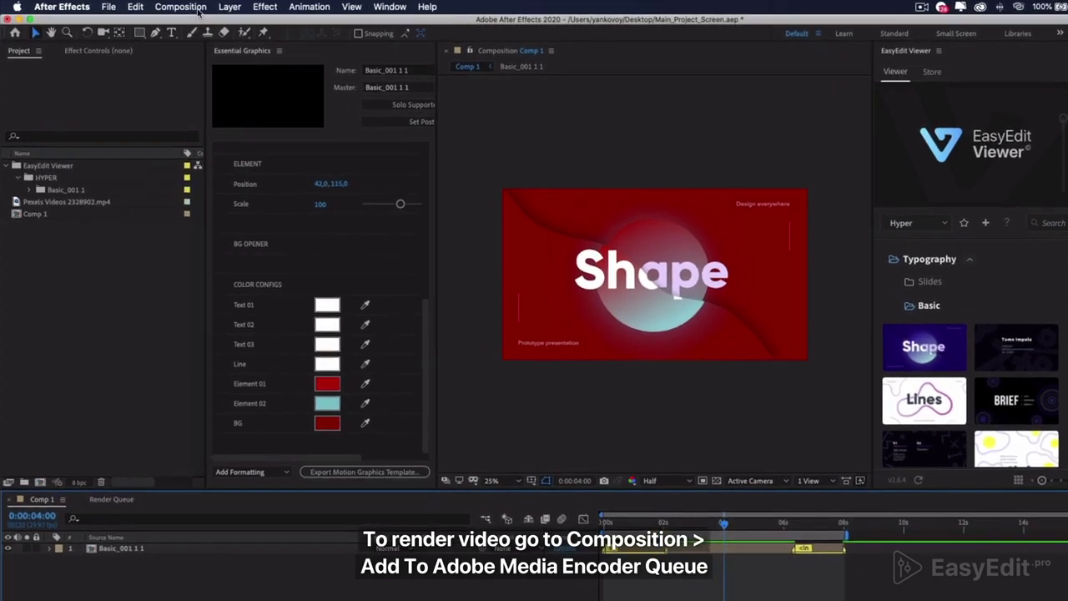
pyautogui.click(180, 7)
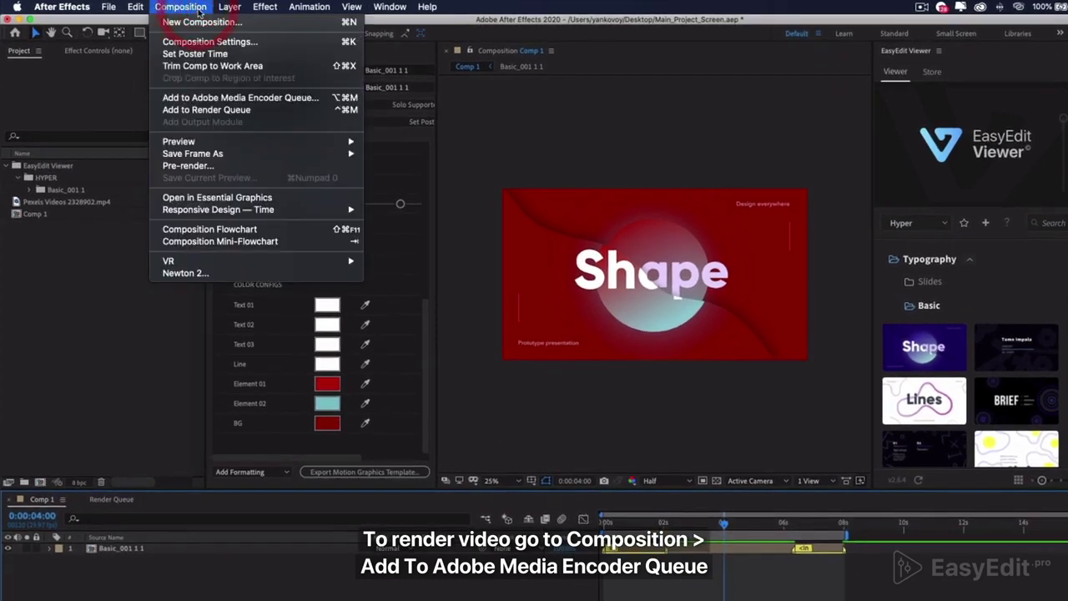
pyautogui.click(326, 98)
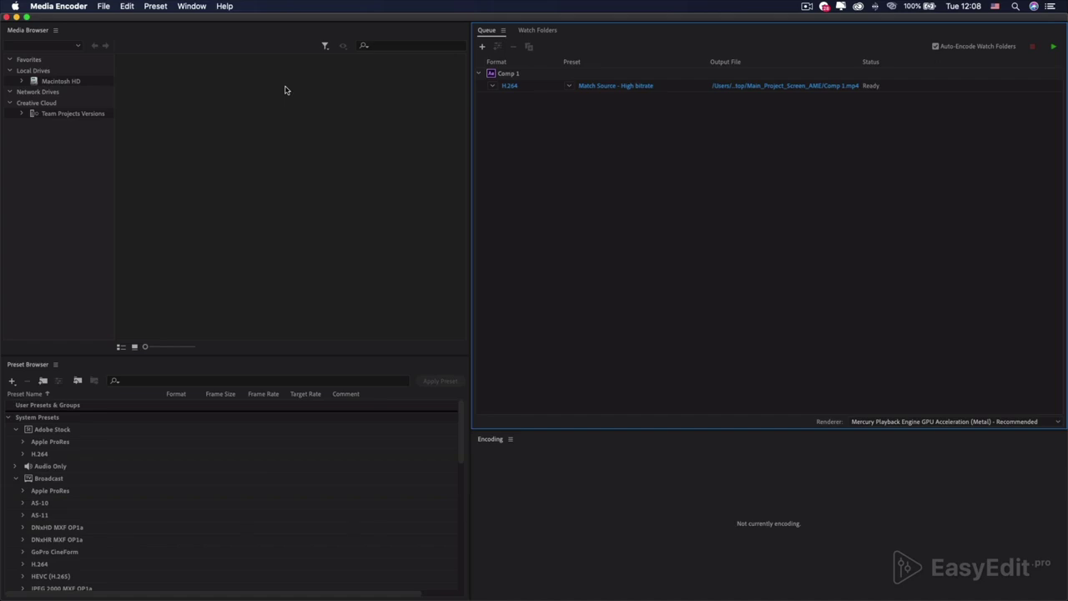
# Set the queued Comp 1 export to the H.264 format with Use Maximum Render Quality enabled
pyautogui.click(597, 87)
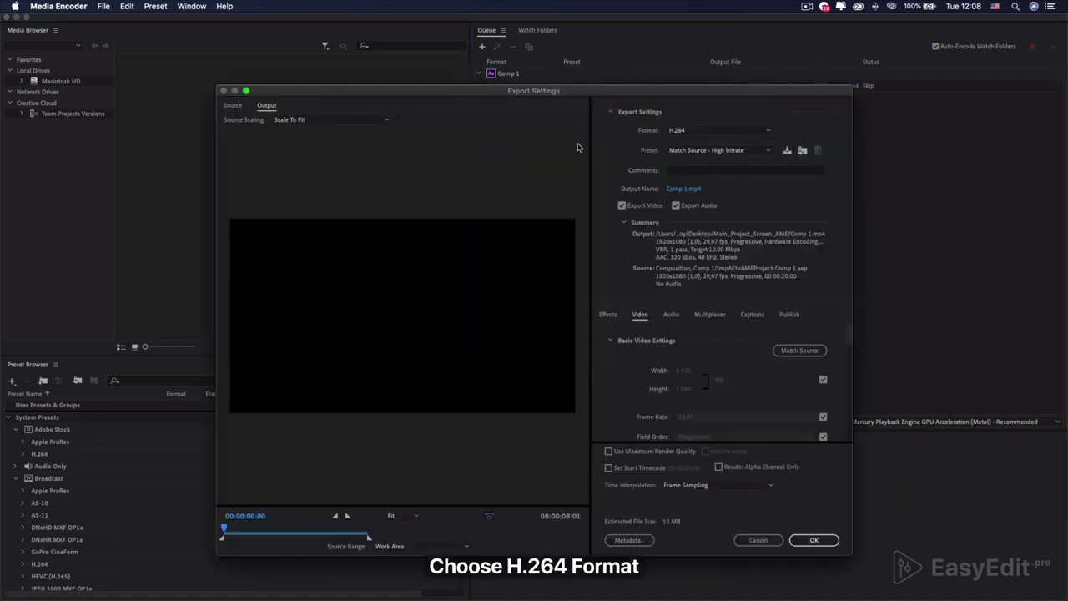
pyautogui.click(715, 131)
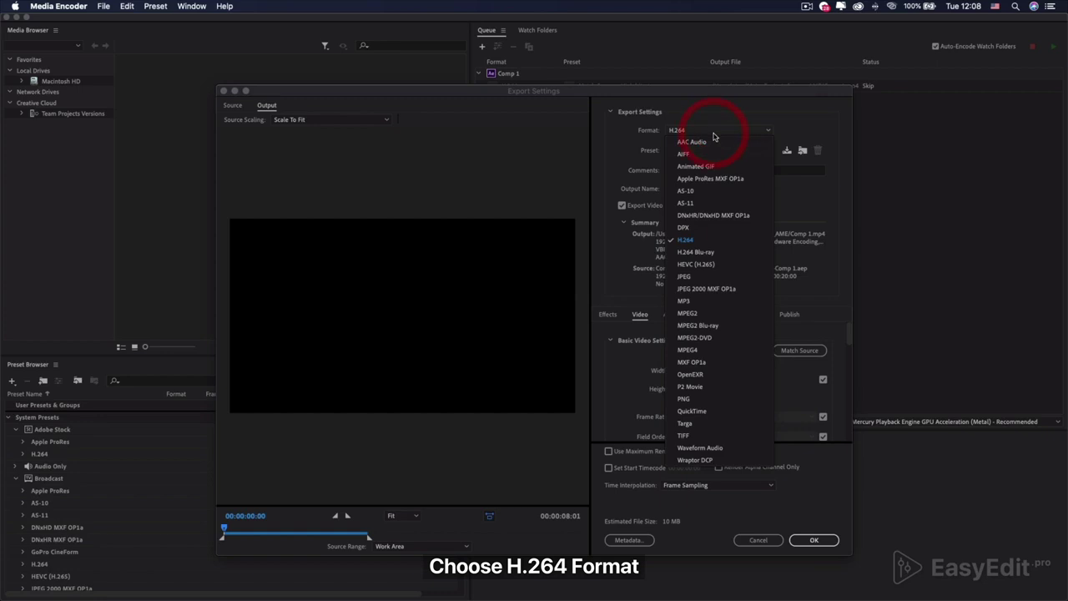
pyautogui.click(716, 239)
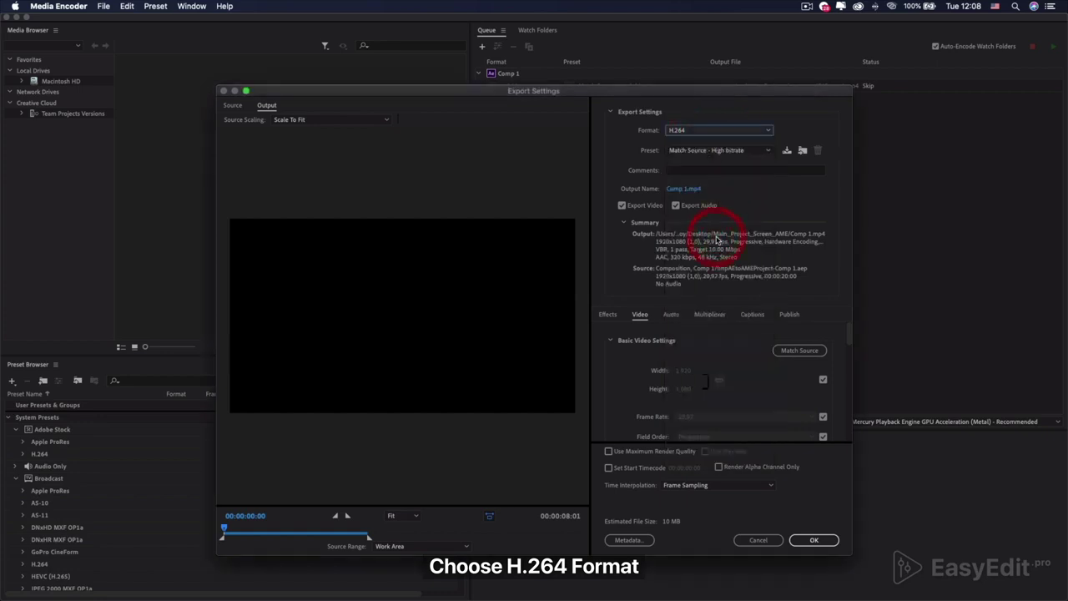
pyautogui.click(609, 451)
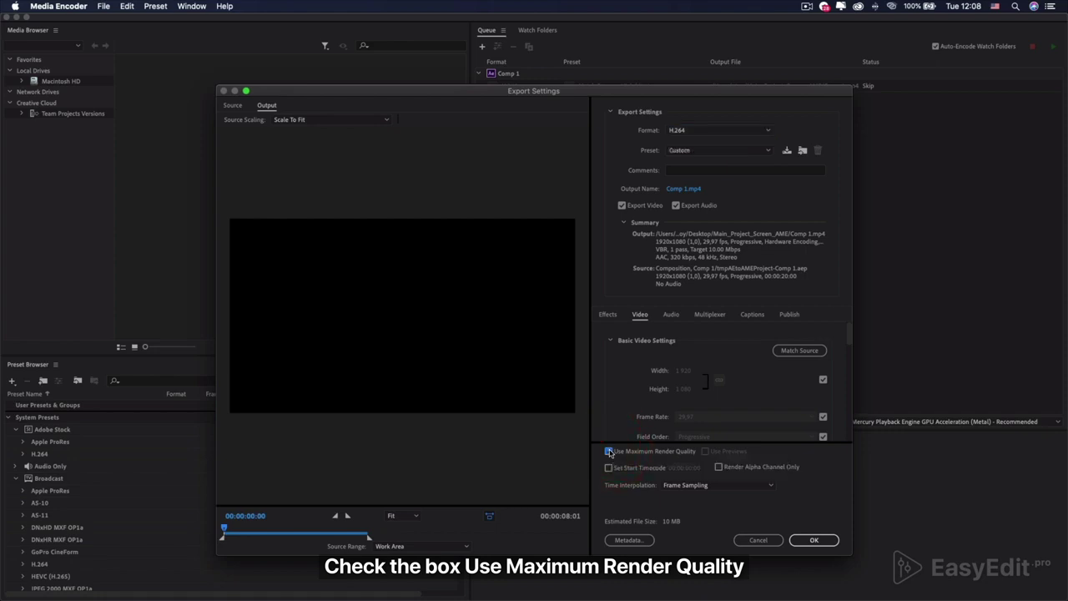
pyautogui.click(809, 540)
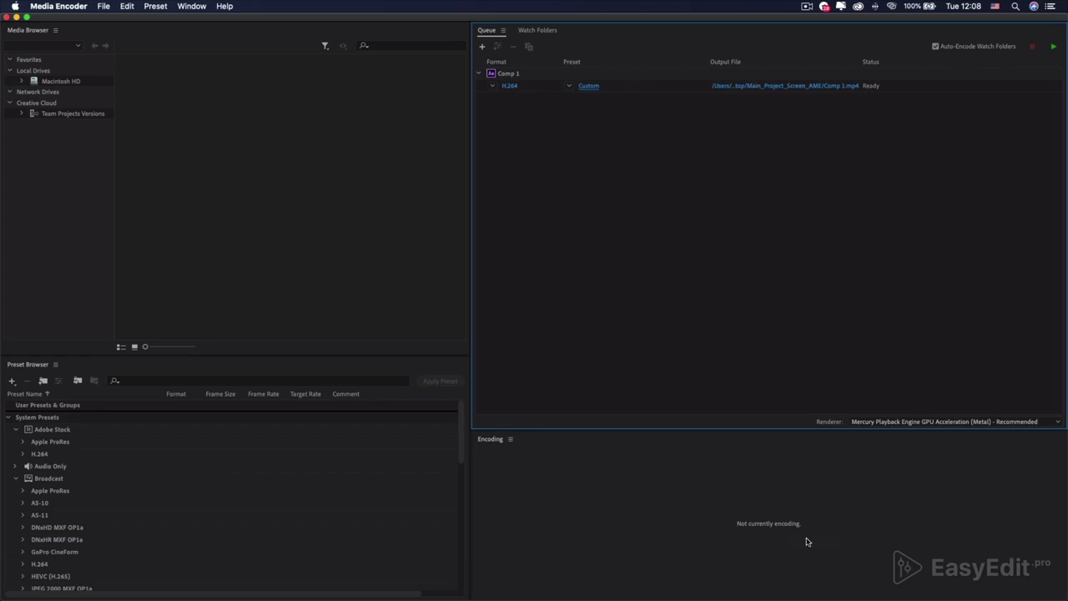
# Name the output file Video_01 in the Render folder and start encoding the queue
pyautogui.click(743, 87)
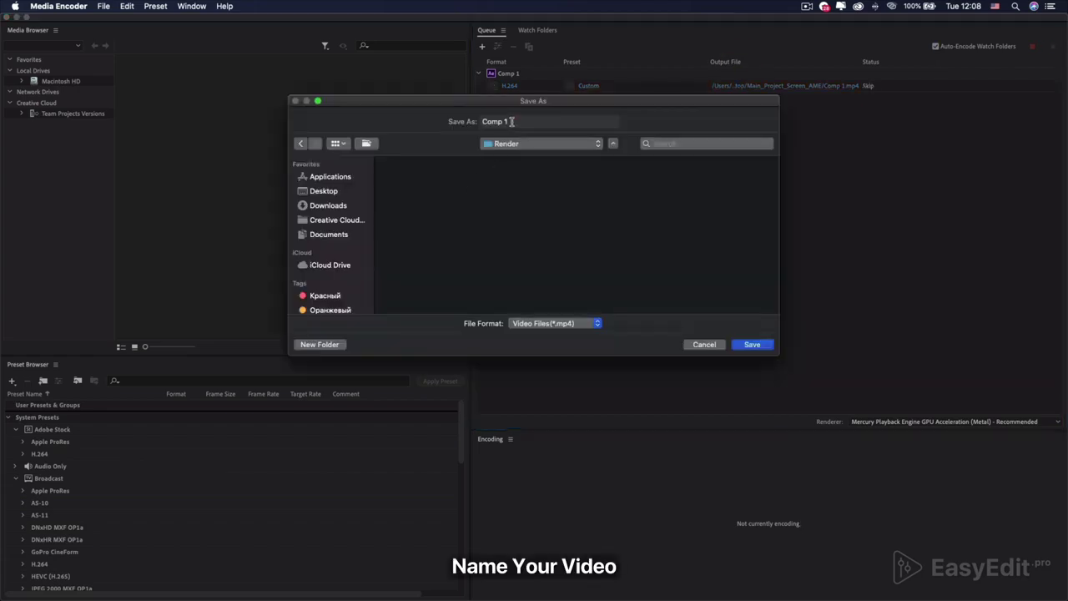
pyautogui.click(483, 122)
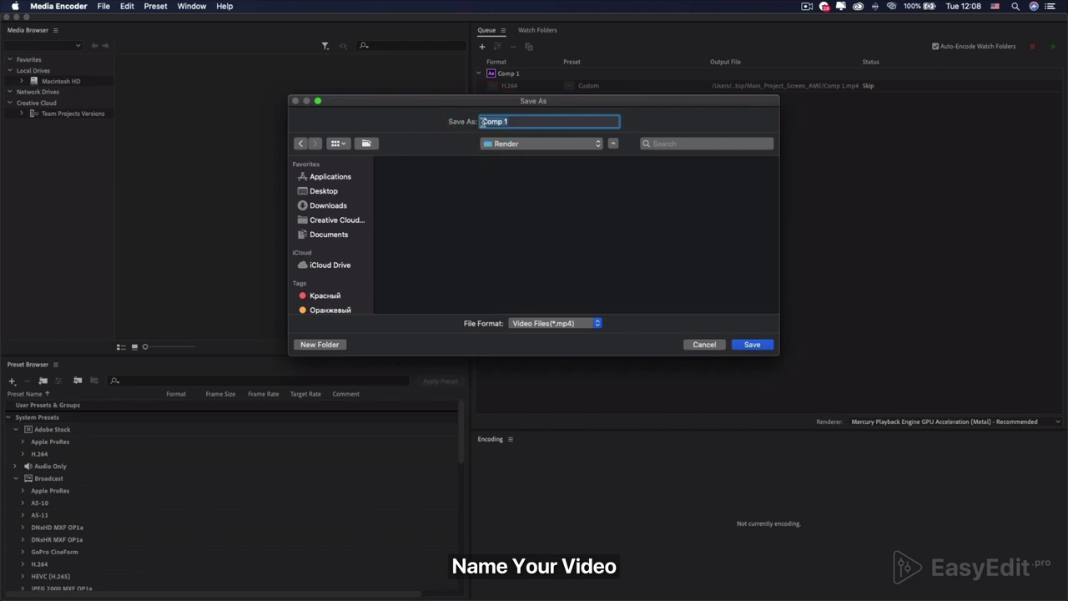
pyautogui.write('Video_01')
pyautogui.click(755, 347)
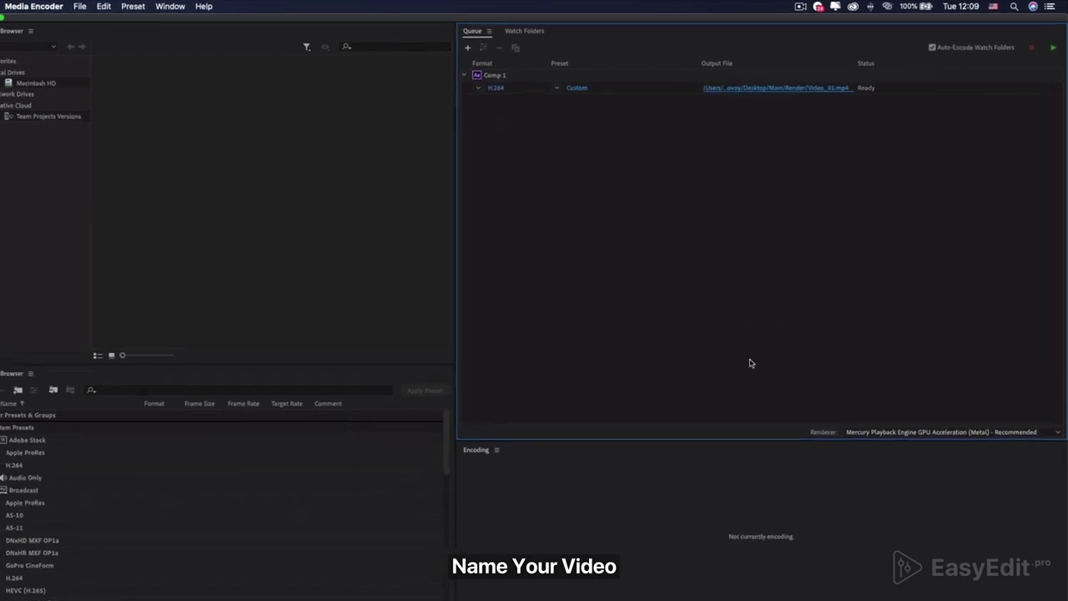
pyautogui.click(1050, 57)
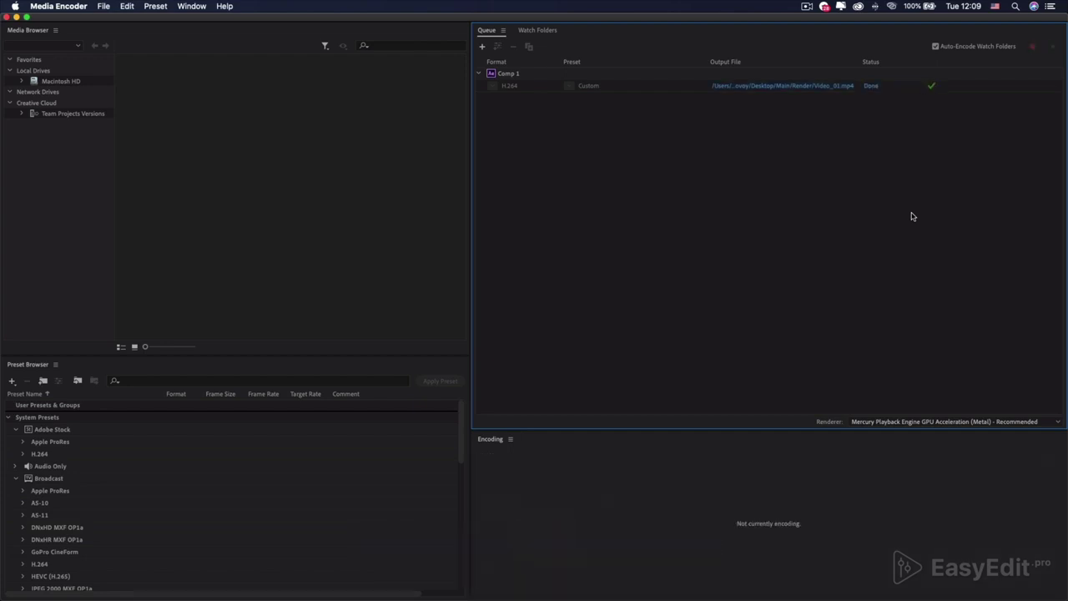
# Show the rendered Video_01.mp4 in its Finder folder and watch it in a quick preview
pyautogui.click(787, 87)
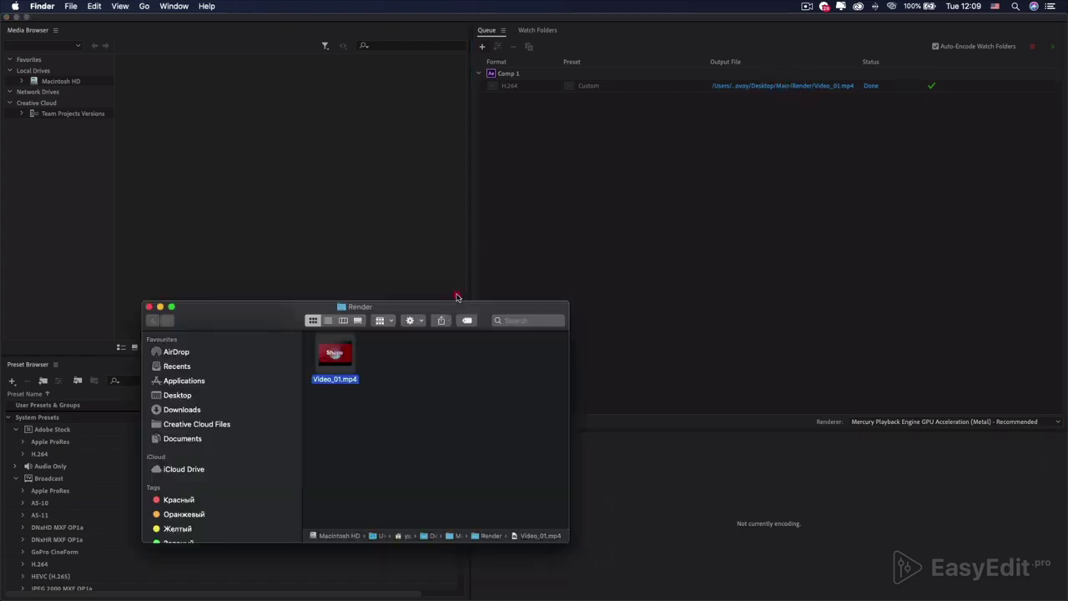
pyautogui.moveTo(456, 306); pyautogui.dragTo(612, 157)
pyautogui.press('space')
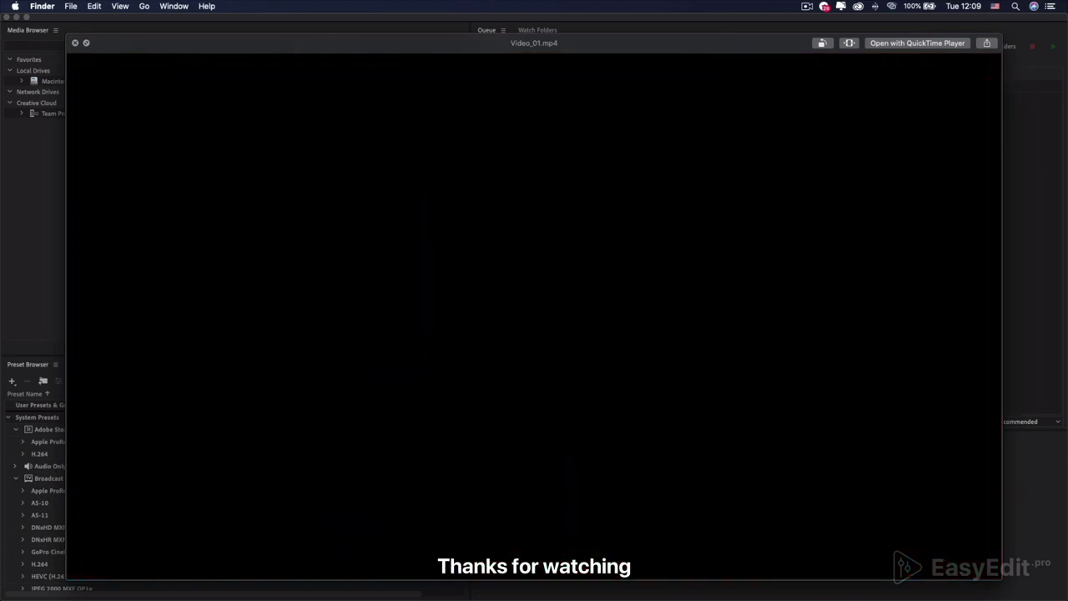
pyautogui.press('space')
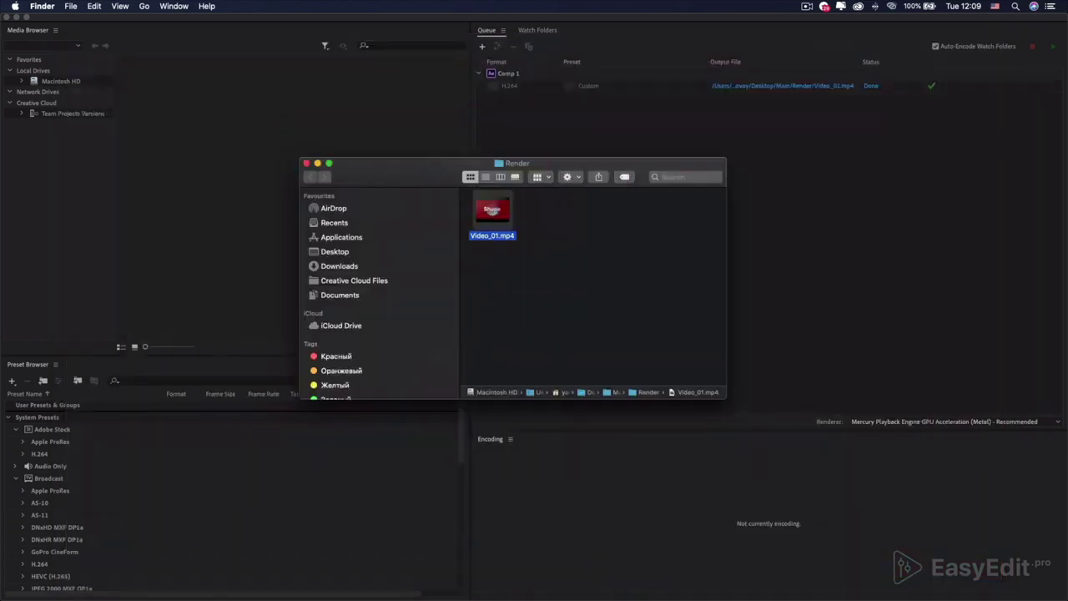